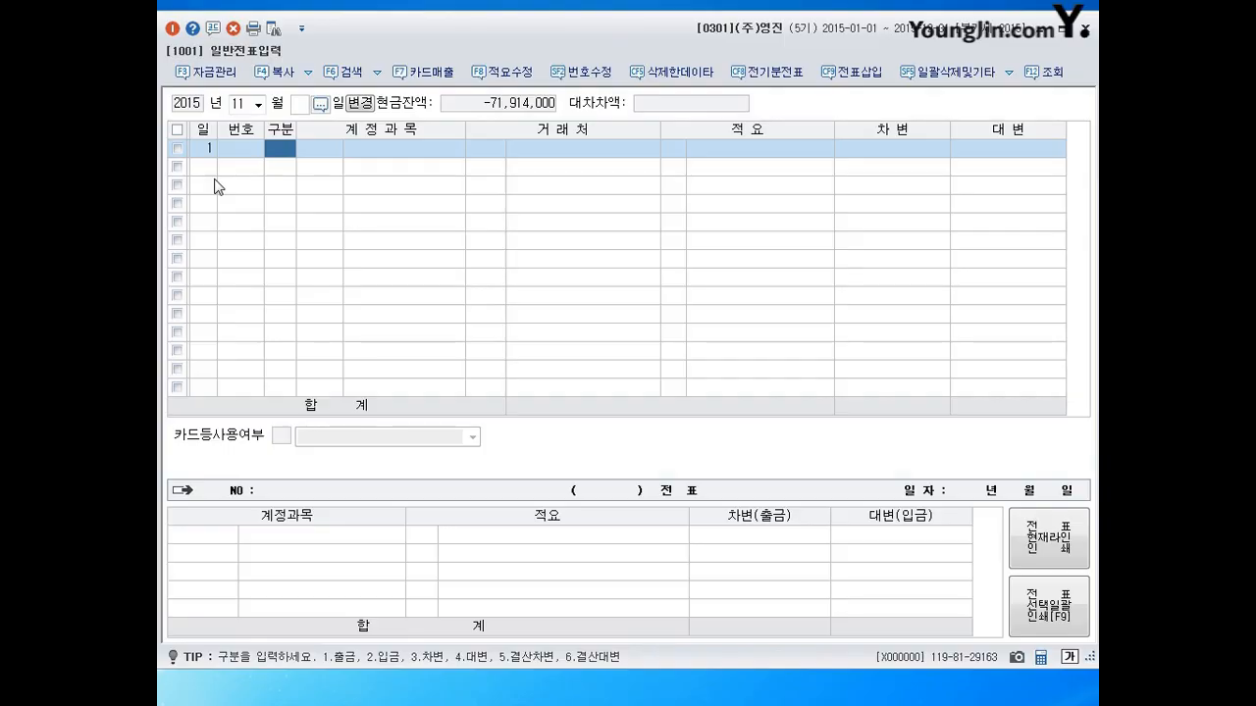
Start the day-1 debit line with account 0406 매출할인 (제품매출), found by searching 매출할.
text(3)
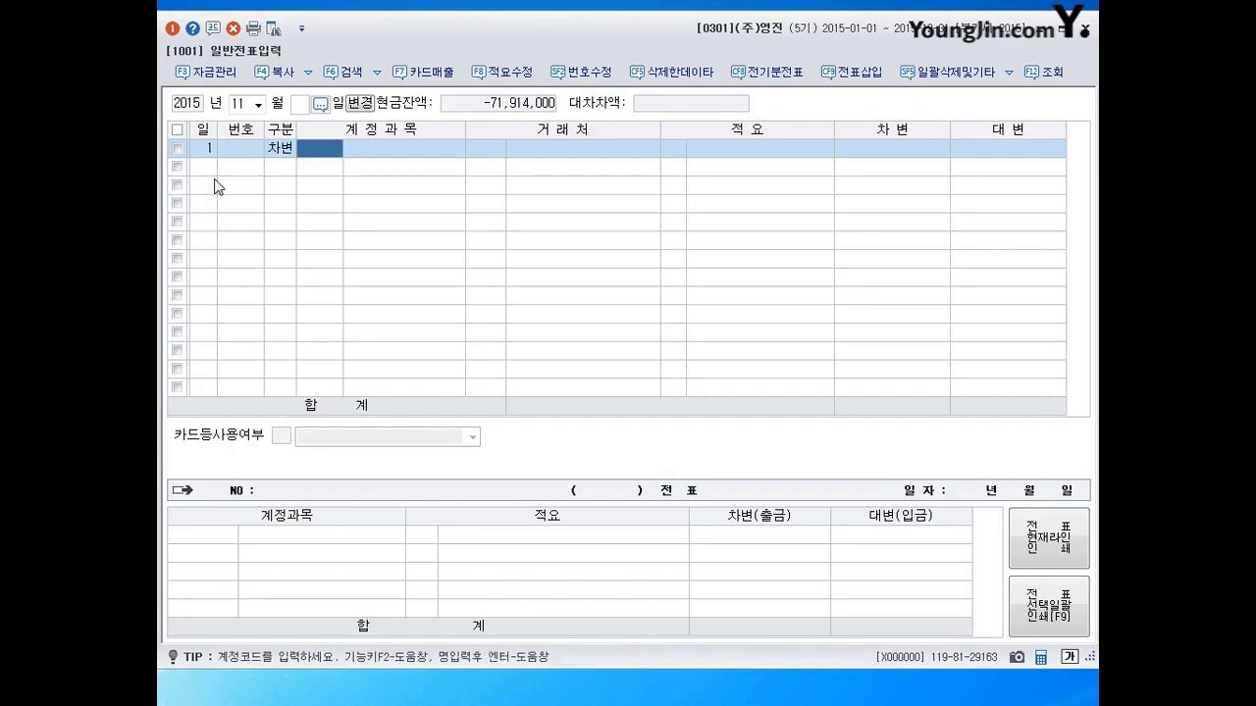
text(매출)
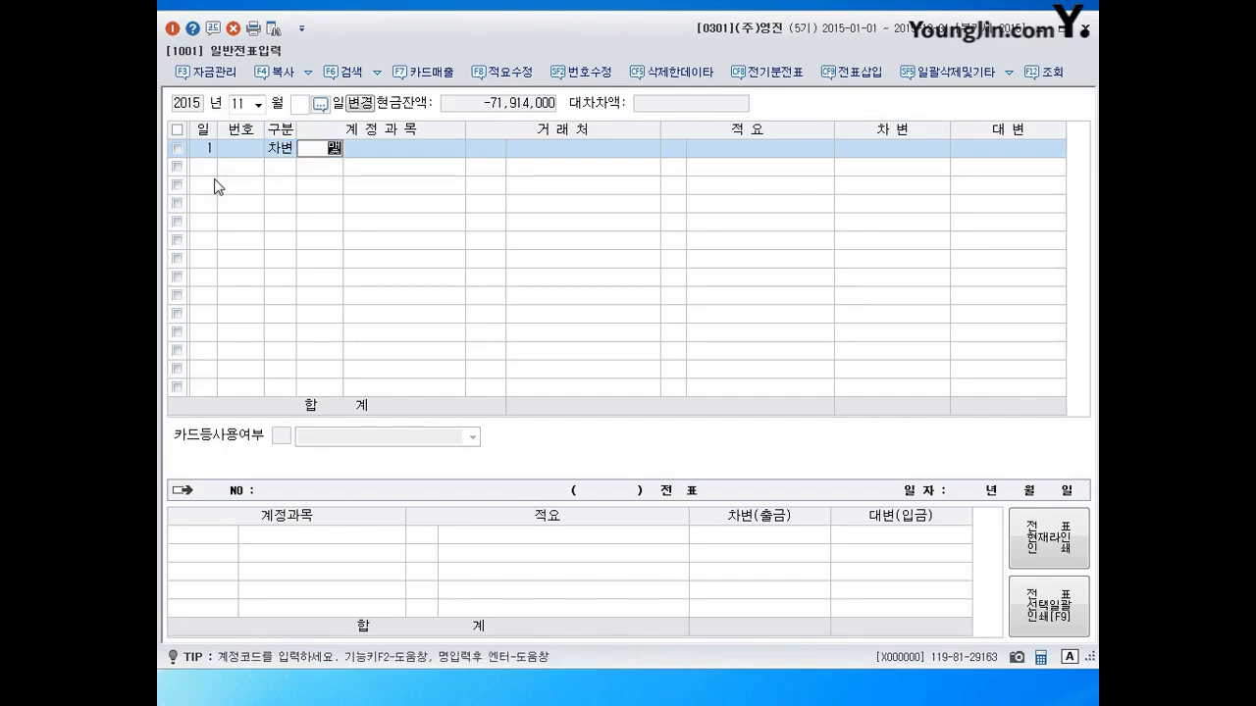
text(ㄹ채ㄹ)
key(Return)
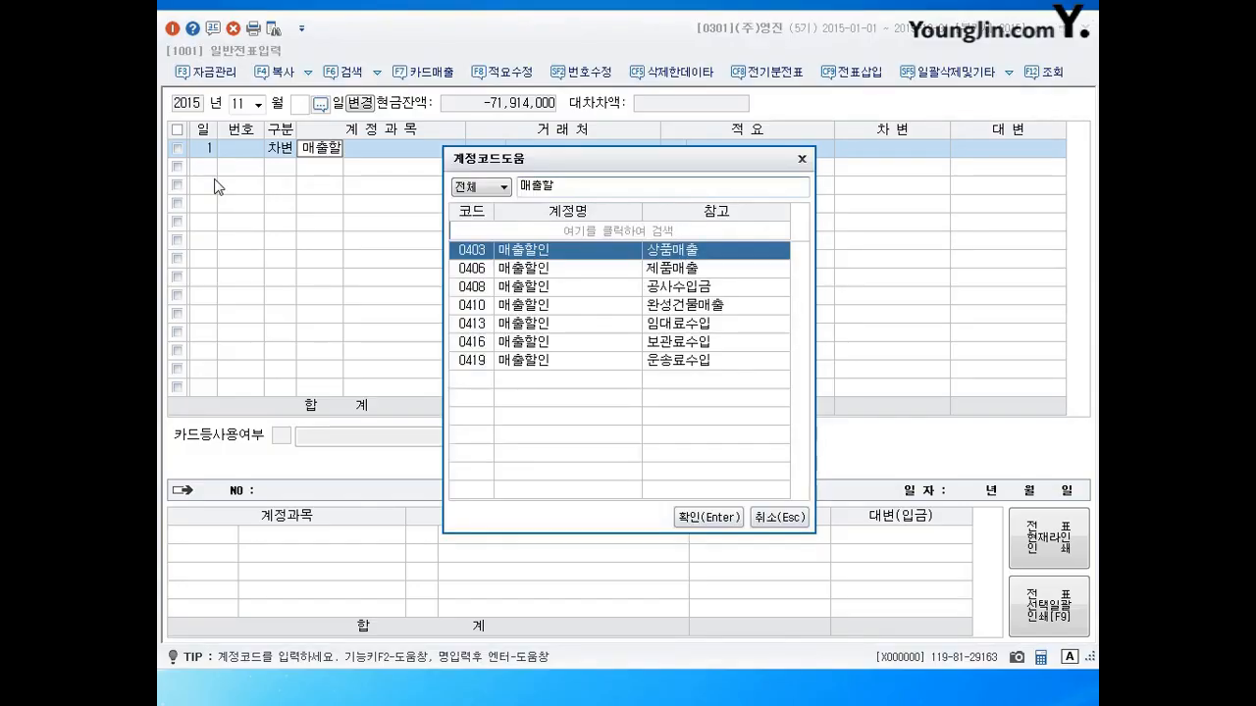
click(587, 275)
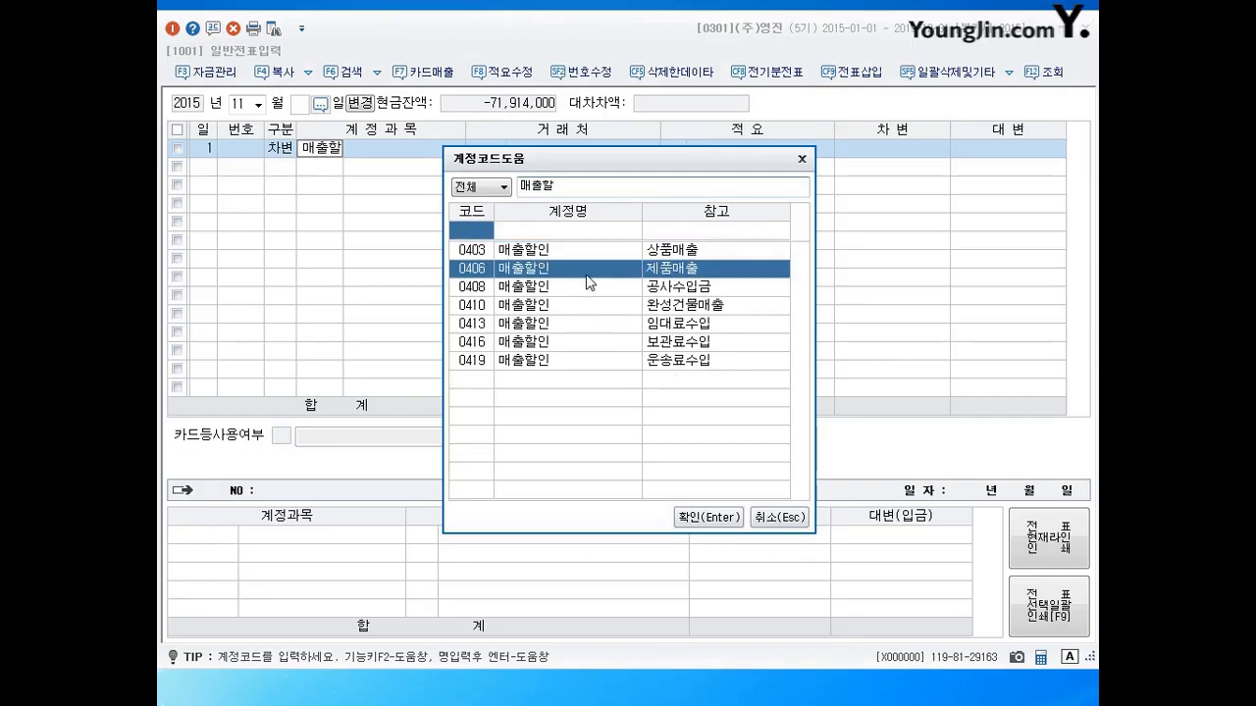
key(Return)
key(Return)
key(Return)
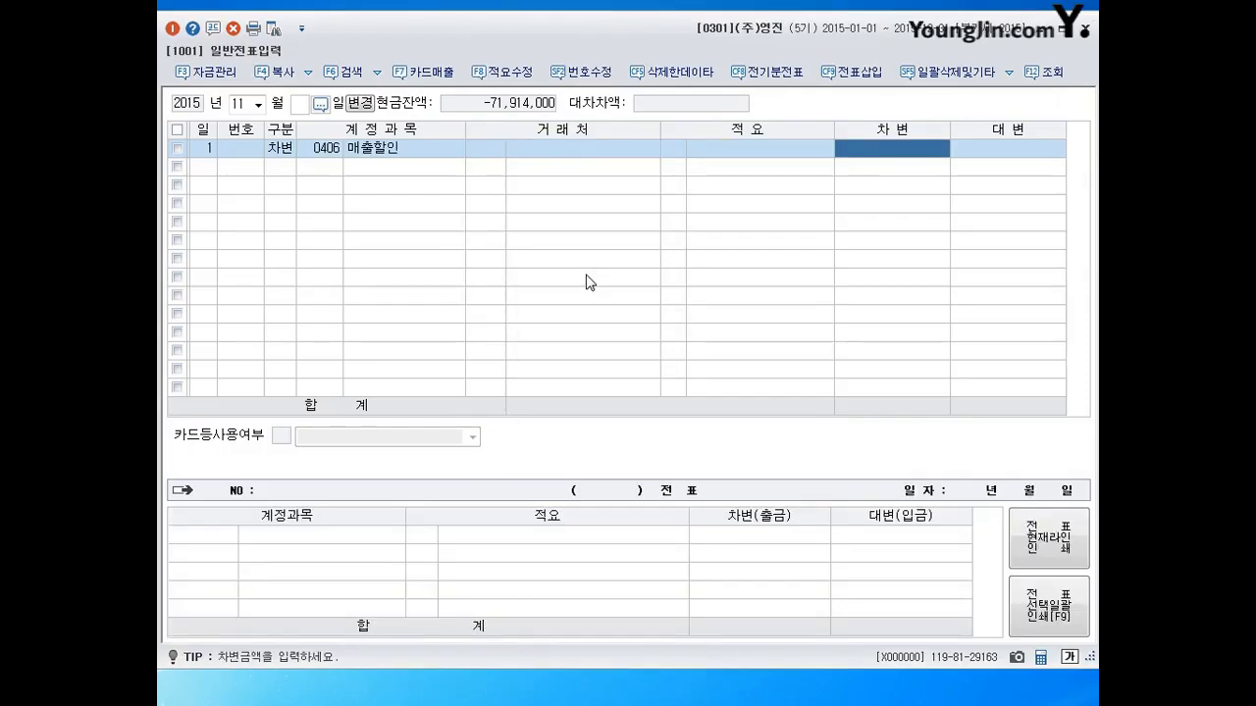
Debit 60,000 to 매출할인 and 2,940,000 to 0101 현금.
text(600000)
key(Return)
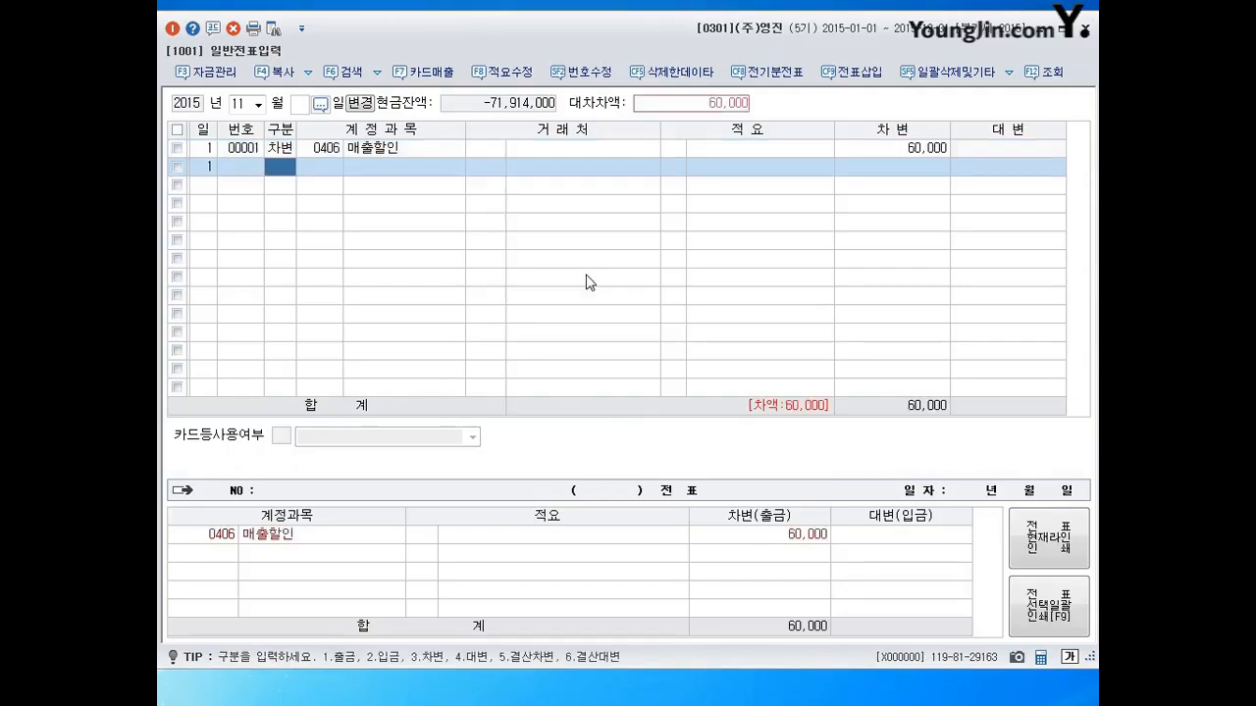
text(3)
key(Return)
text(101)
key(Return)
key(Return)
key(Return)
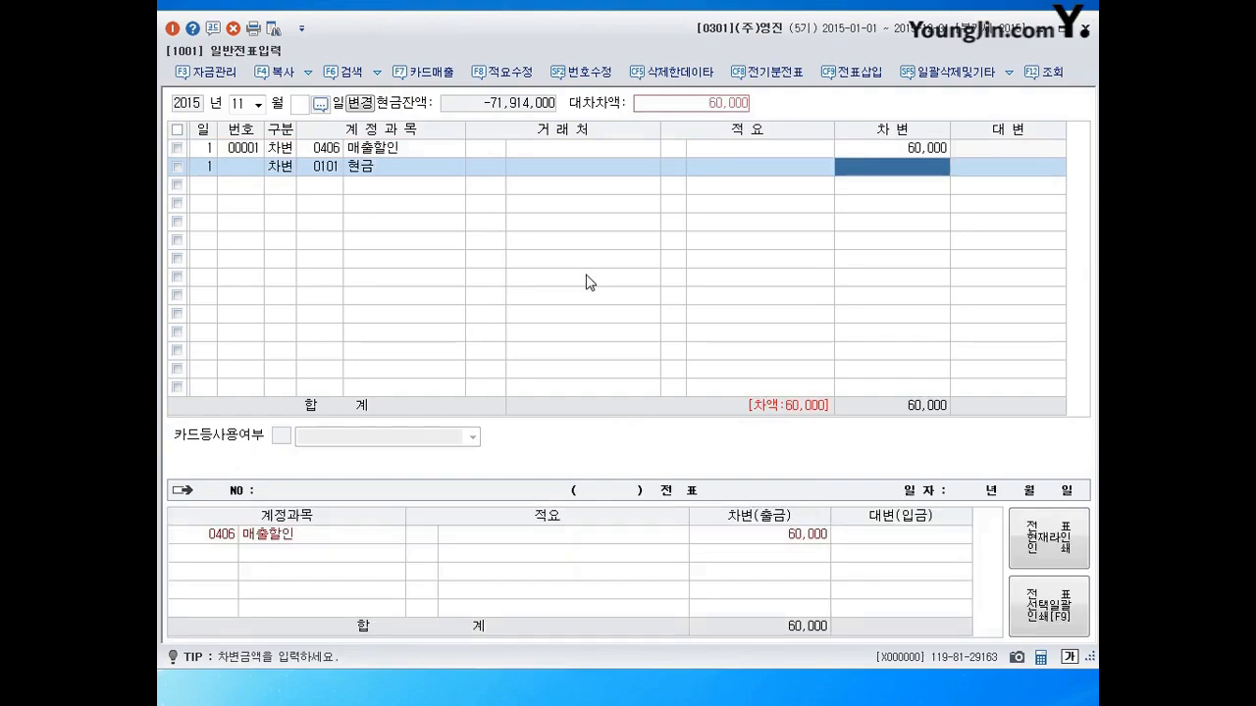
text(2940000)
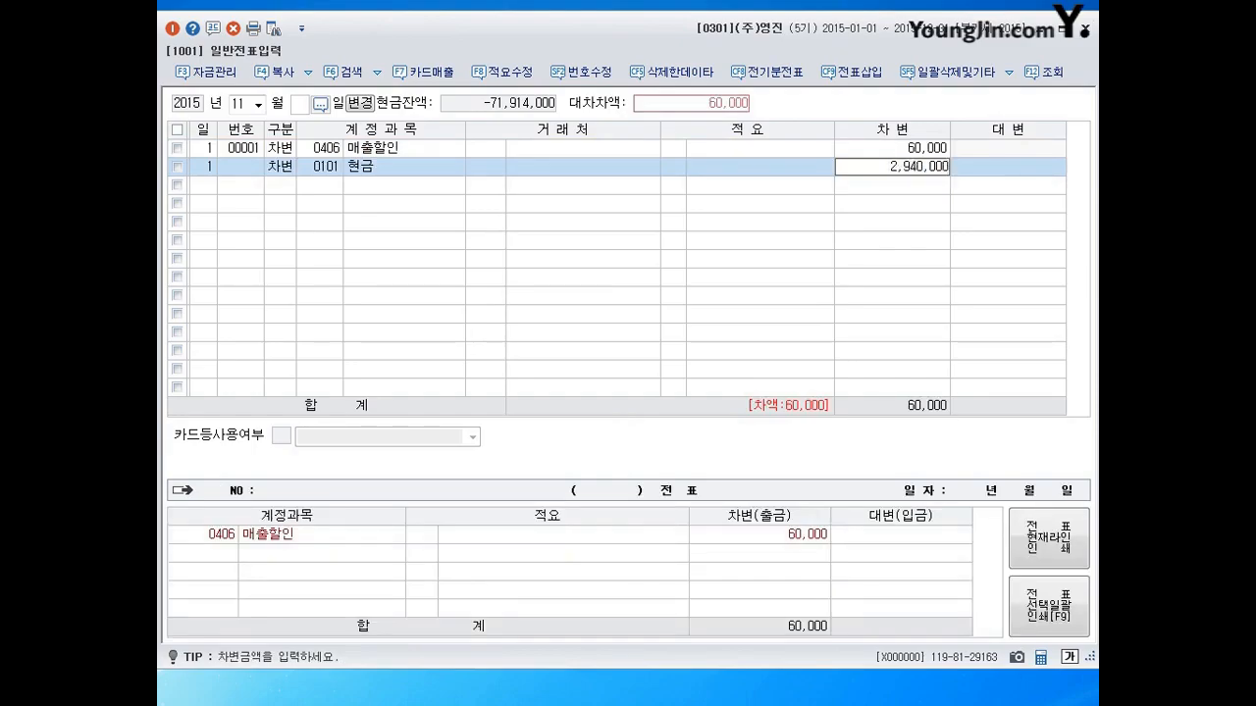
key(Return)
Credit 0108 외상매출금 3,000,000 to (주)인성상사, then start a day-2 line.
key(4)
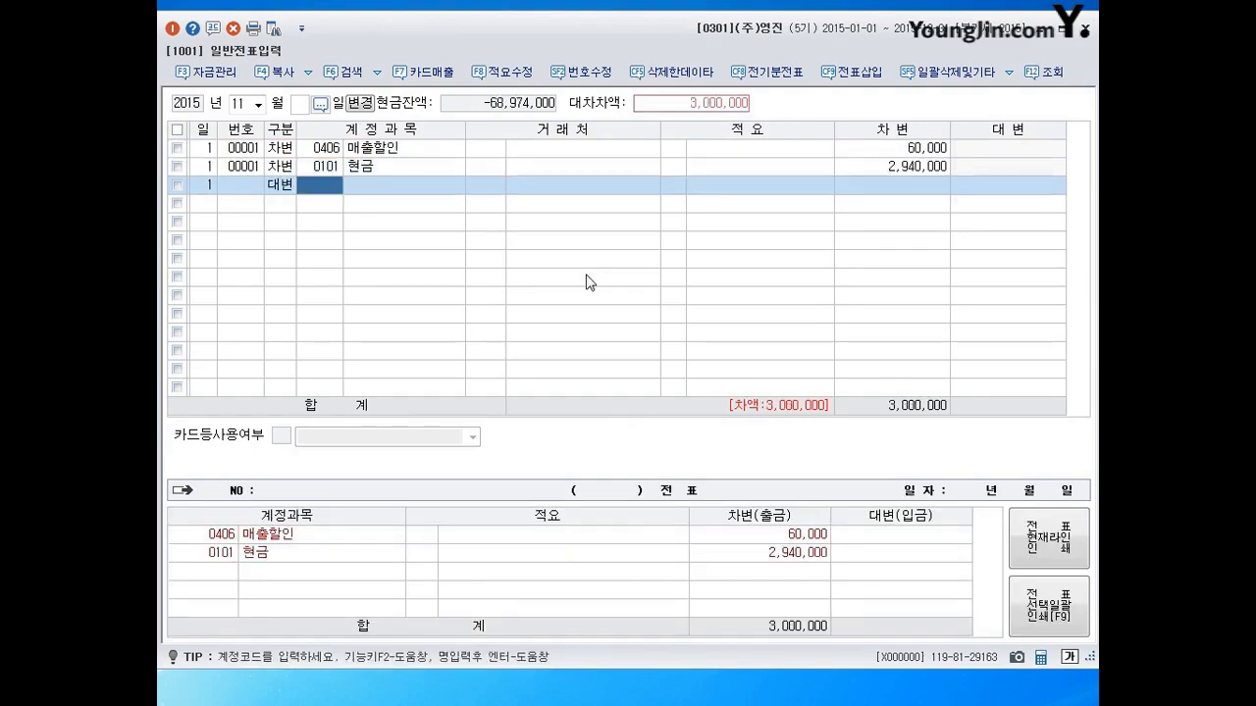
text(108)
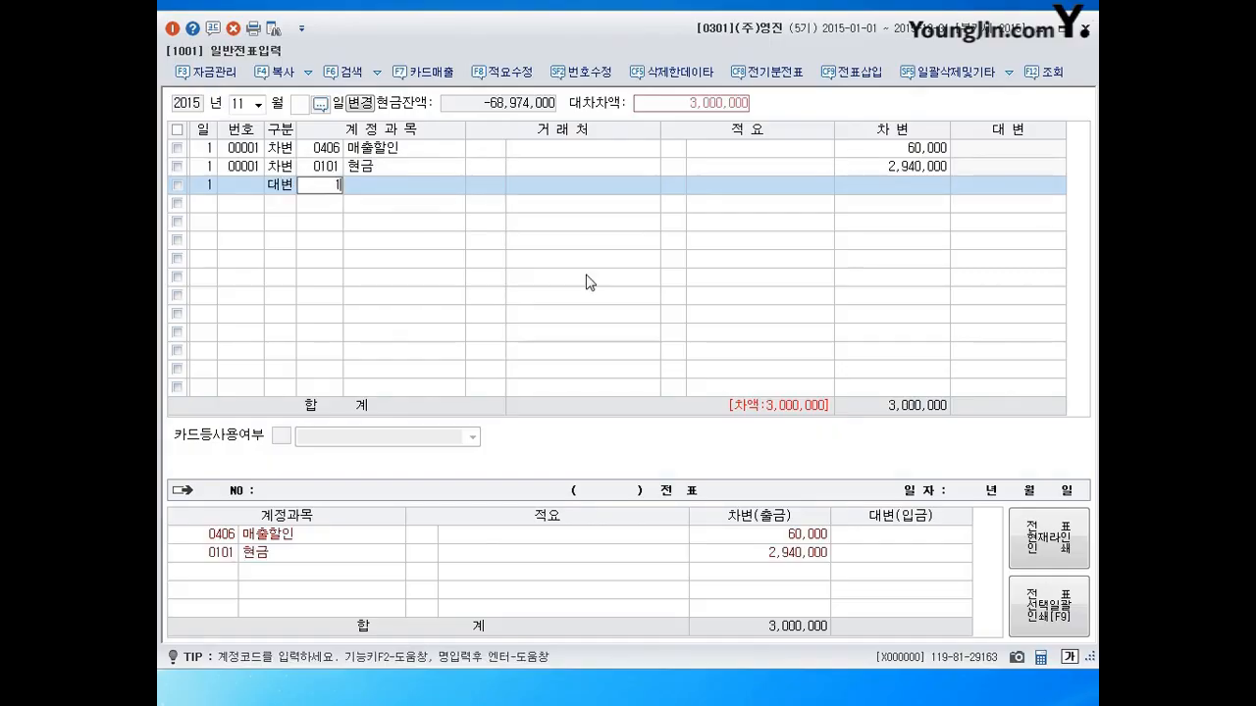
key(Return)
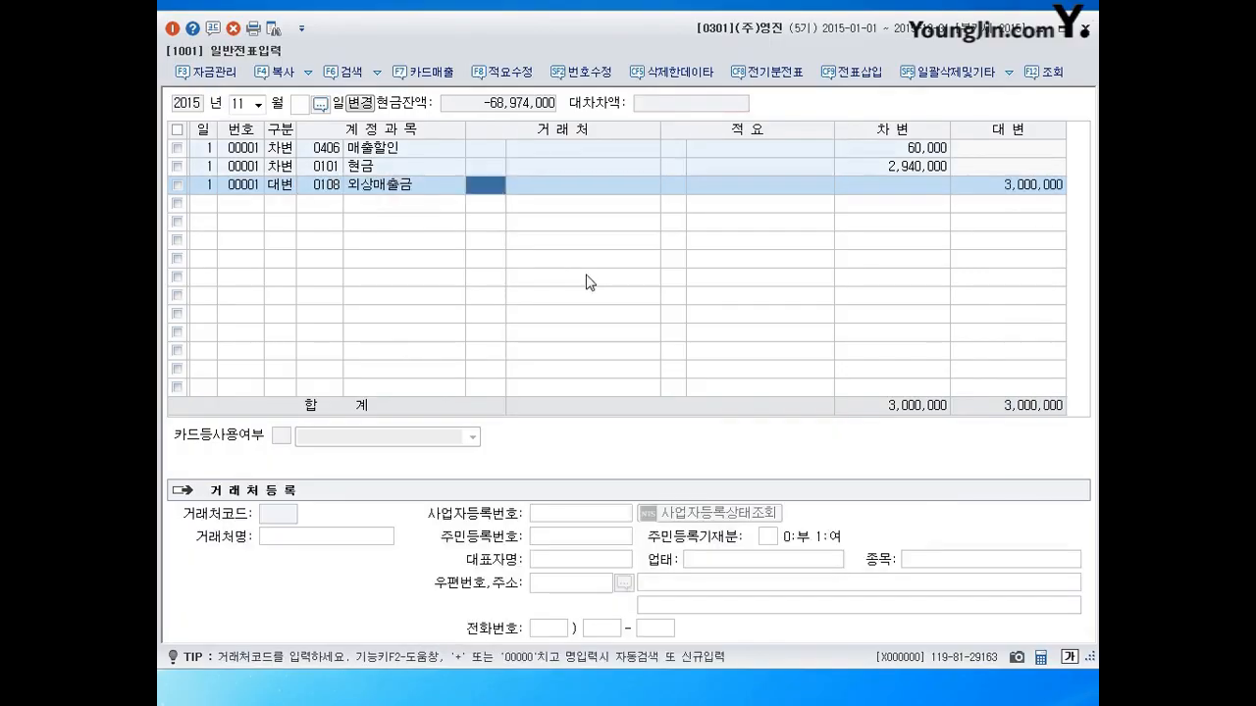
text(인ㅅㅐㅇ)
key(Return)
text(인성)
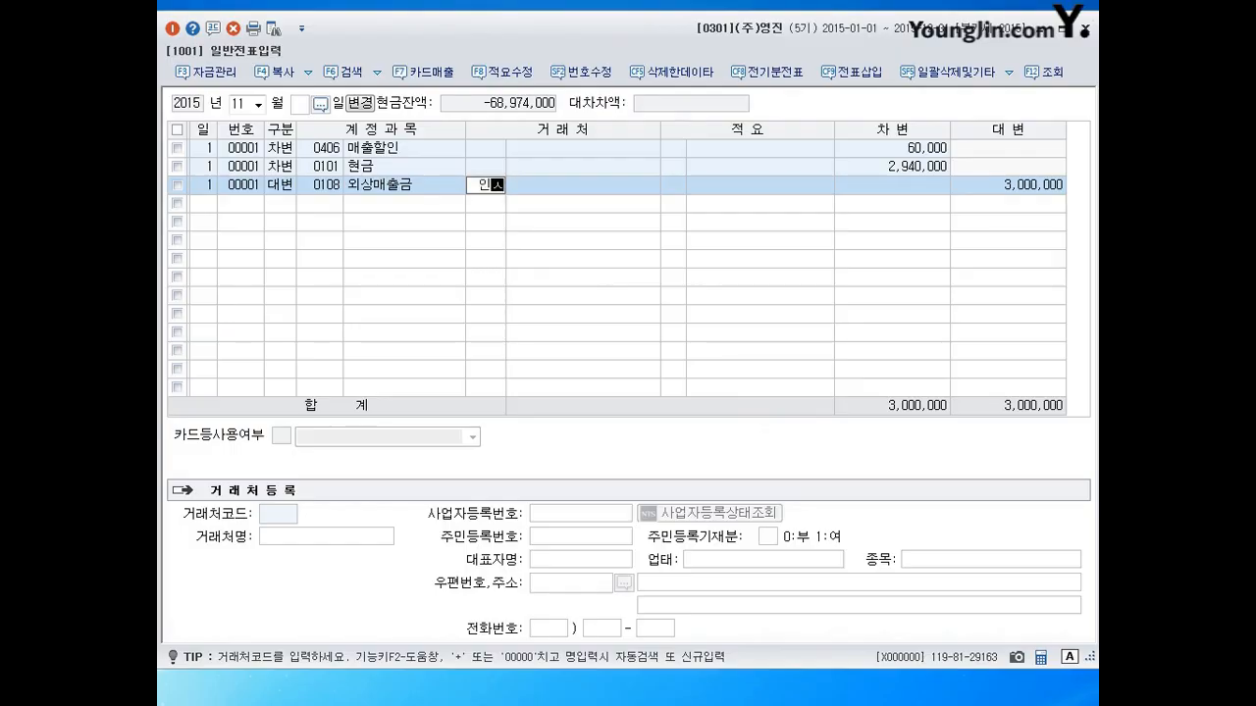
key(Return)
key(Return)
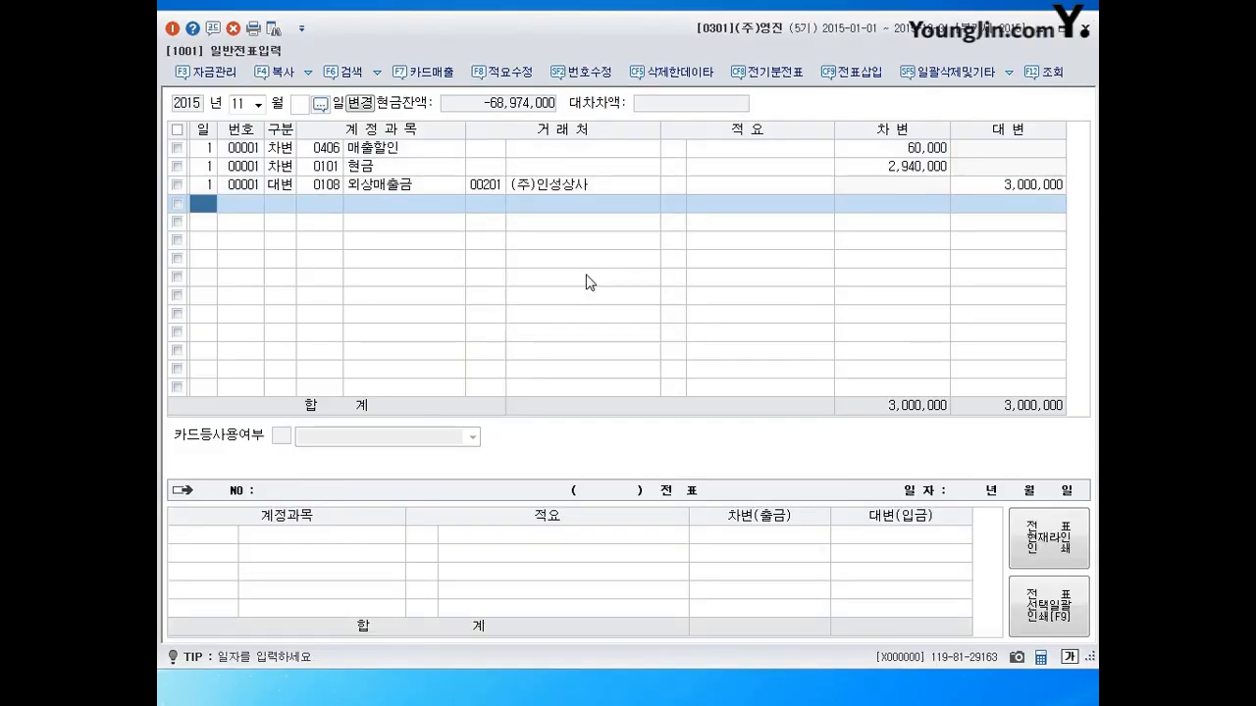
text(2)
key(Return)
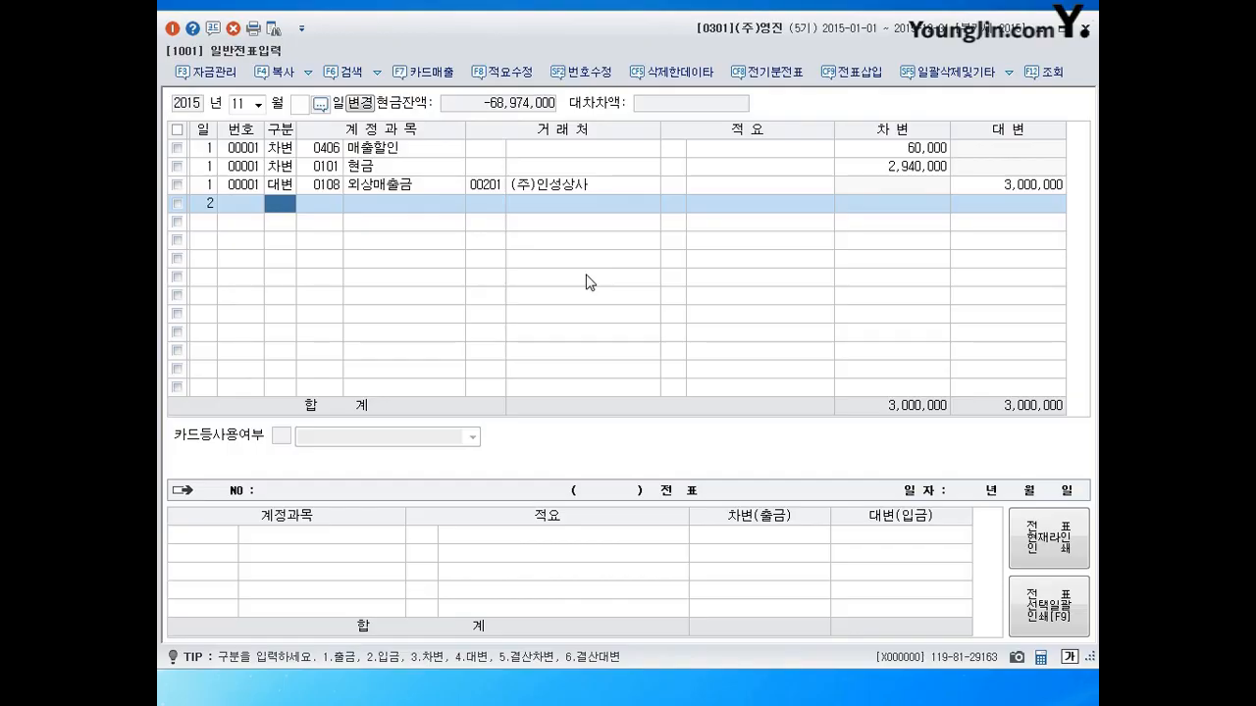
Debit 0254 예수금 75,000, correcting the mistyped account code 0251.
text(32)
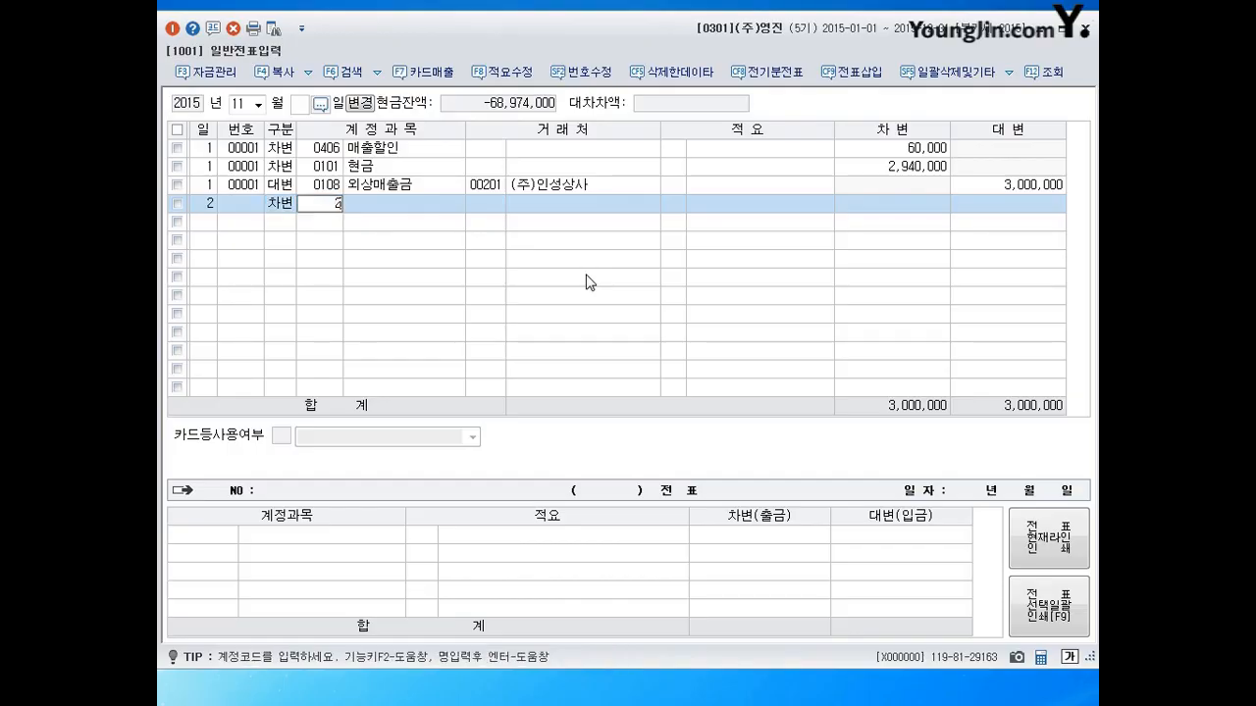
text(51)
key(Return)
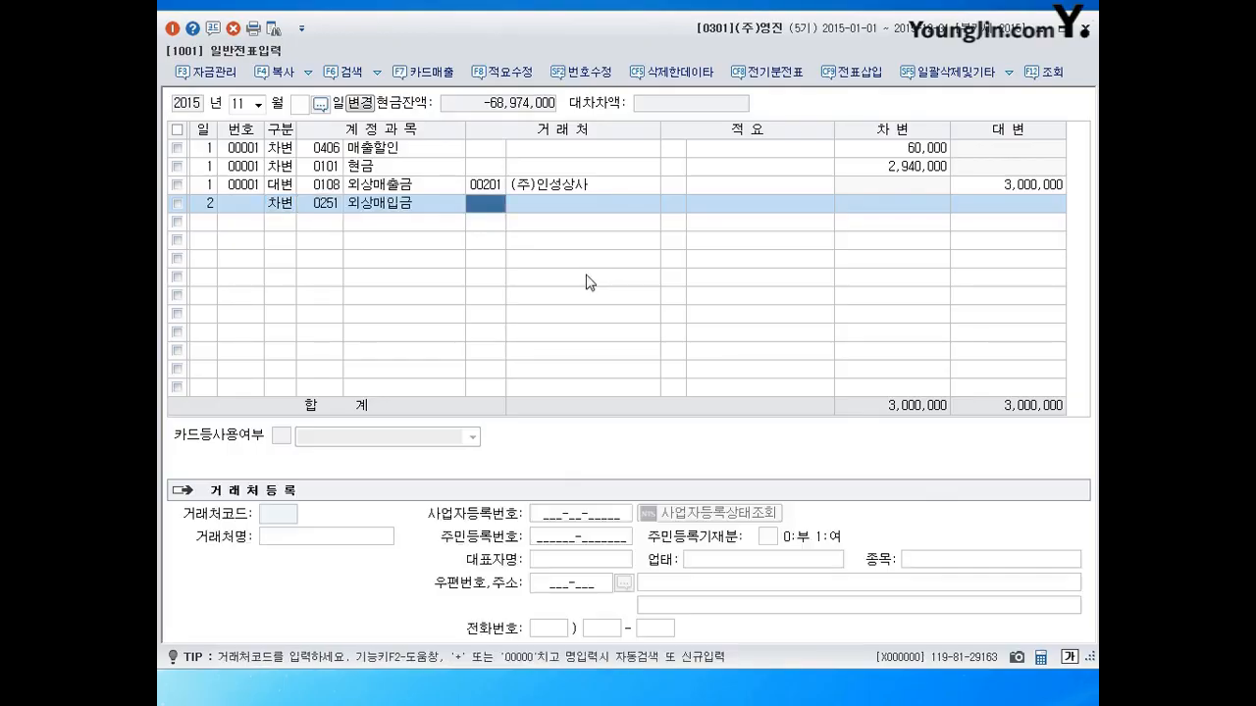
key(Left)
text(254)
key(Return)
key(Return)
key(Return)
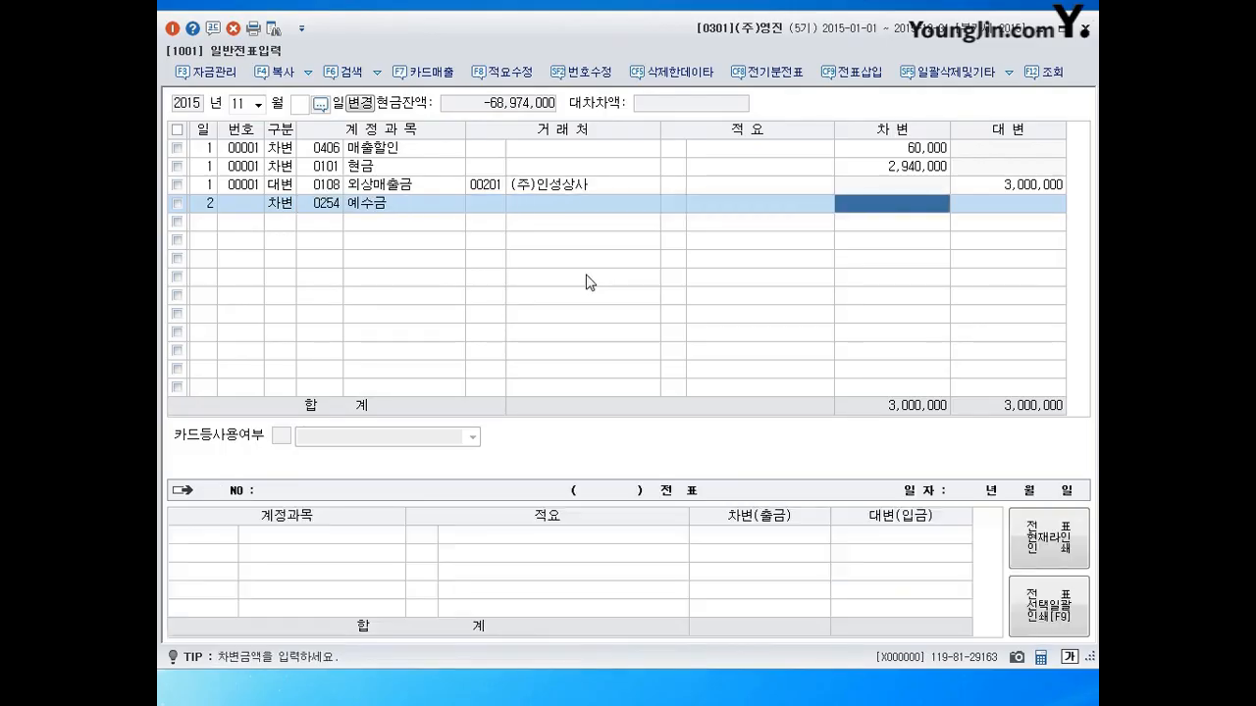
text(75000)
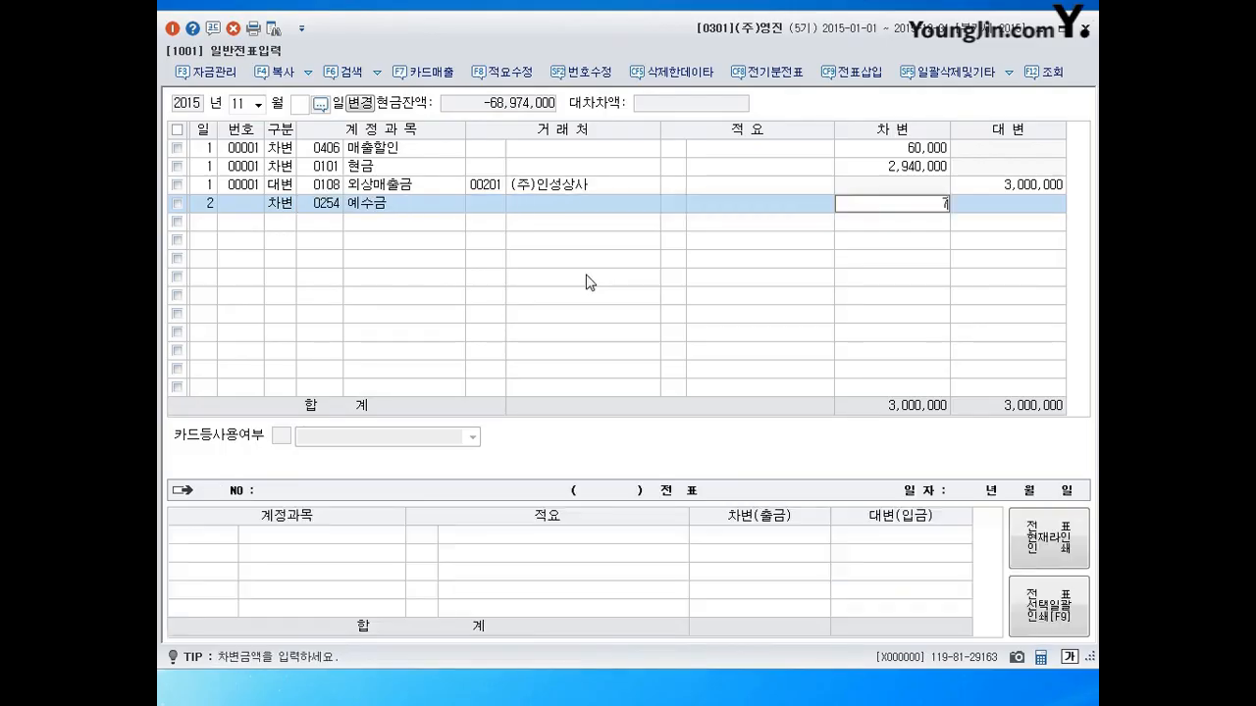
key(Return)
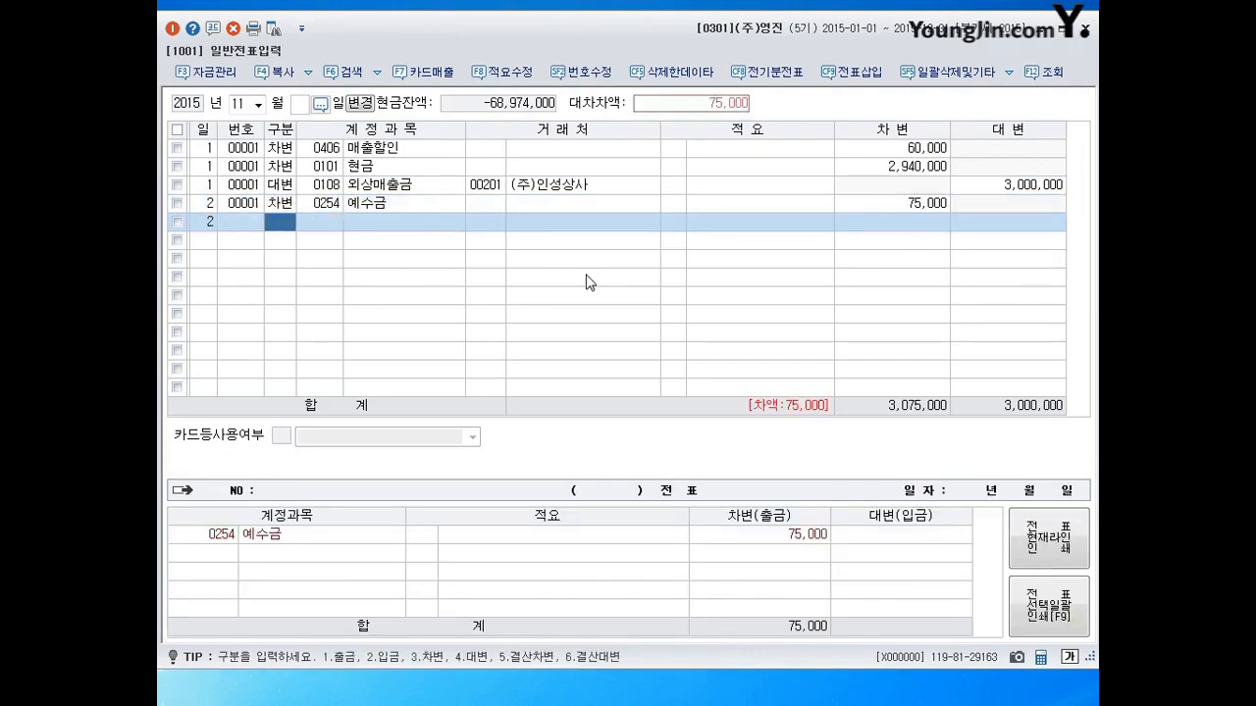
Add debit lines for 0811 복리후생비 25,000 and 0511 복리후생비 50,000.
text(3)
key(Return)
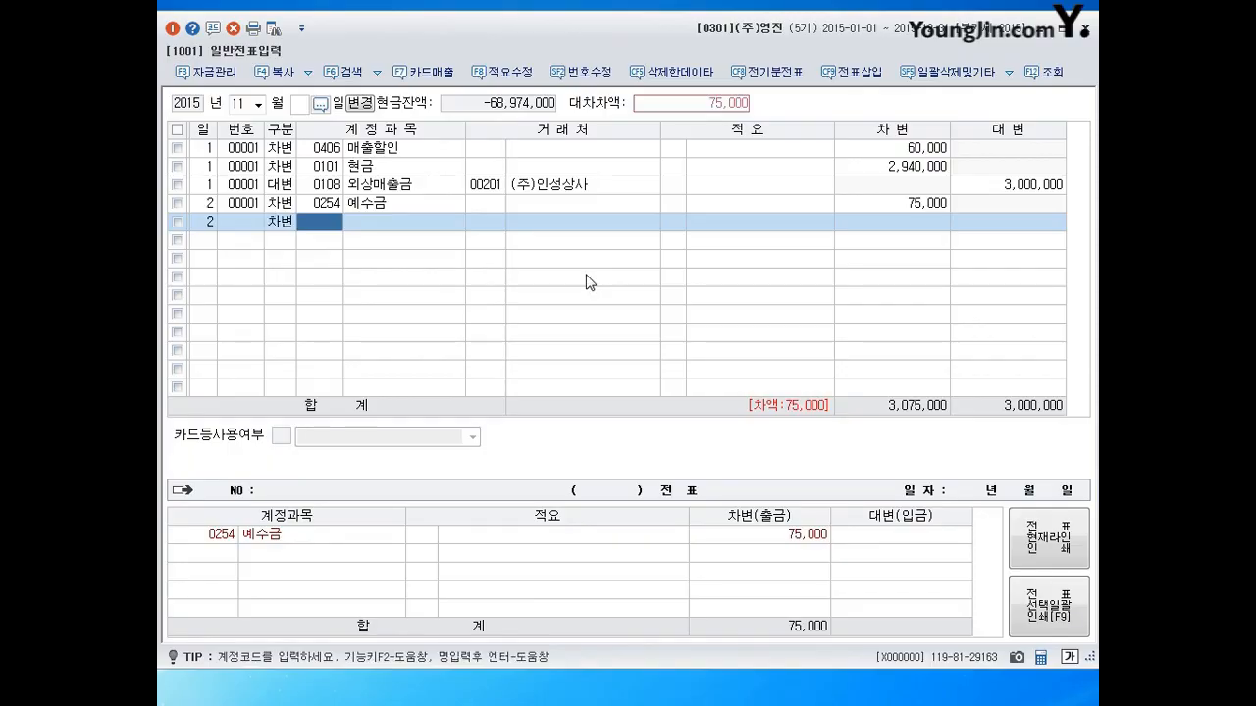
text(0811)
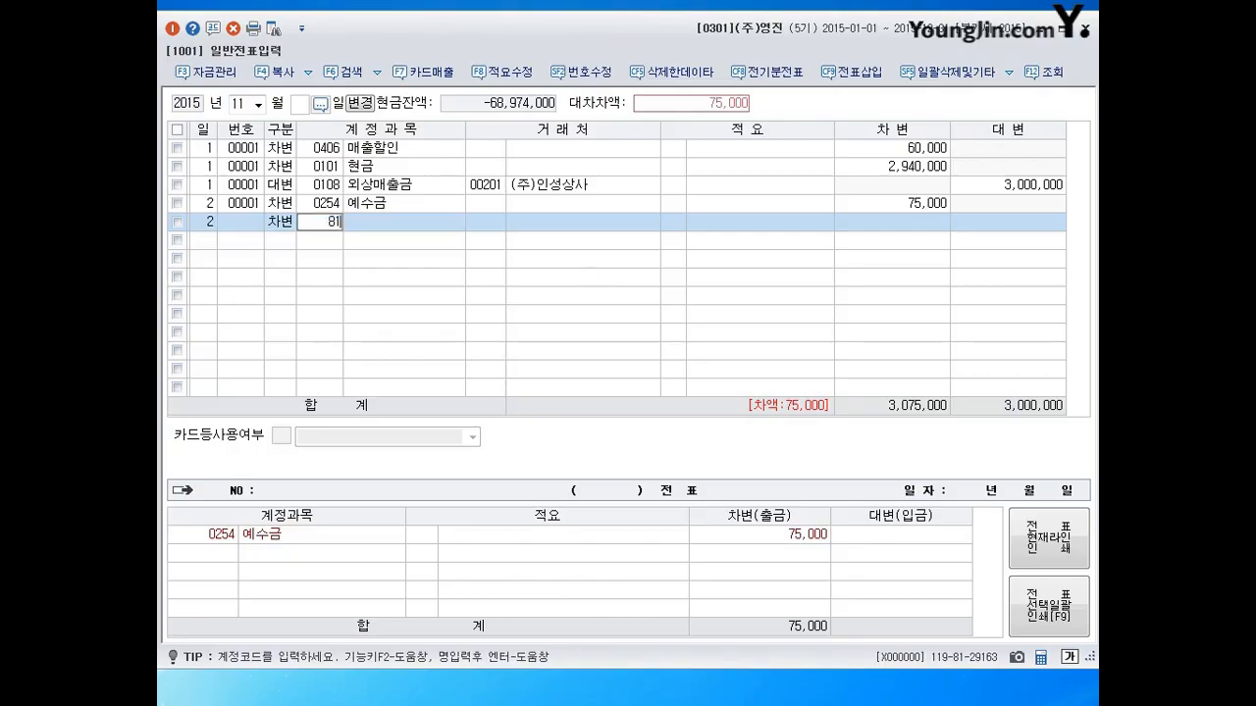
key(Return)
key(Return)
key(Return)
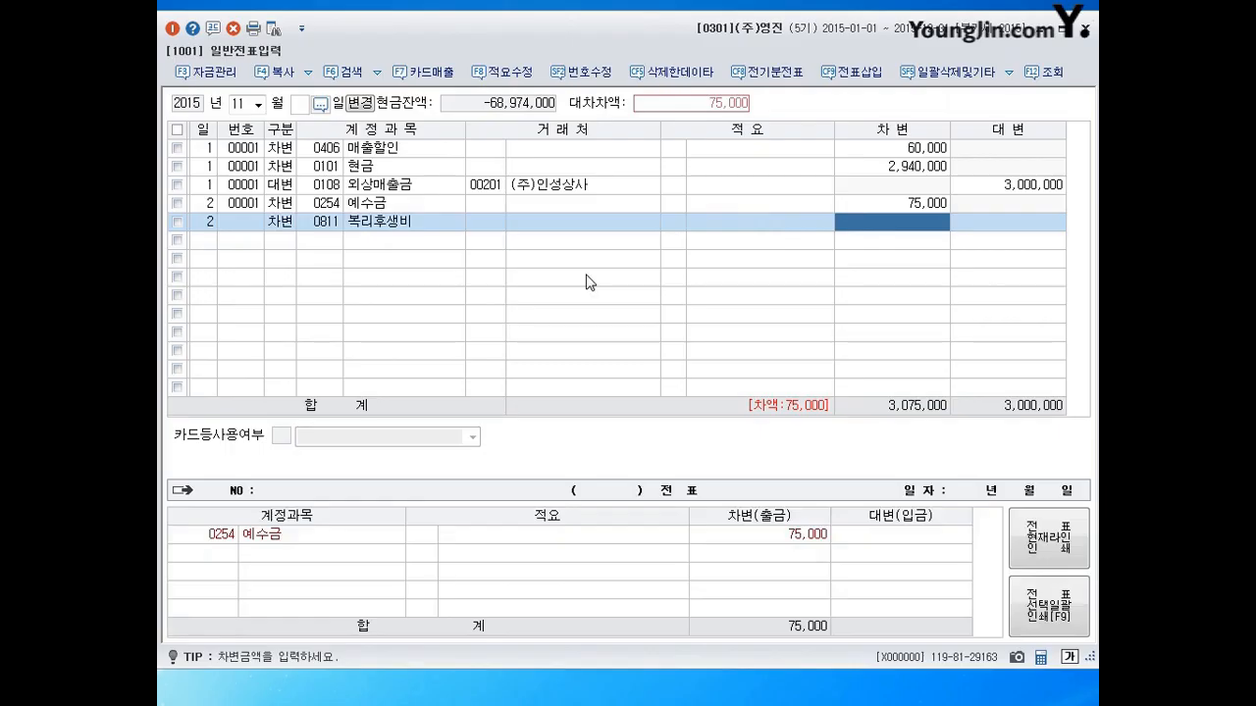
text(25000)
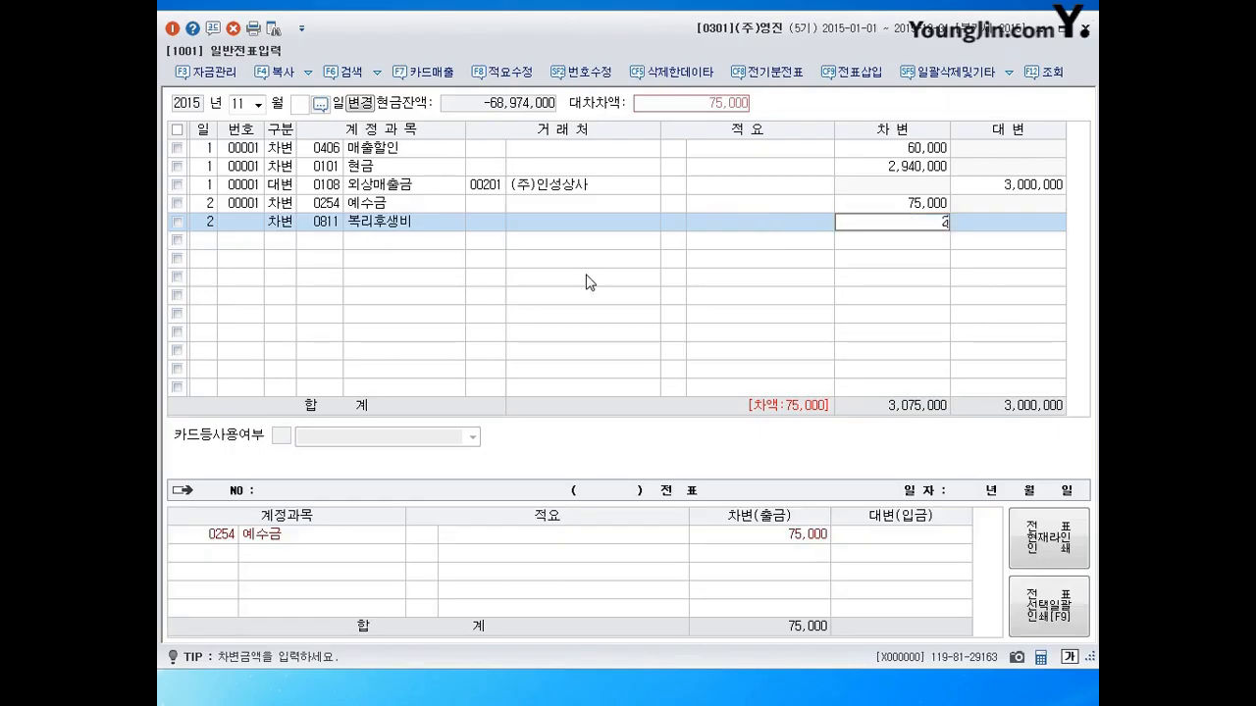
key(Return)
text(0511)
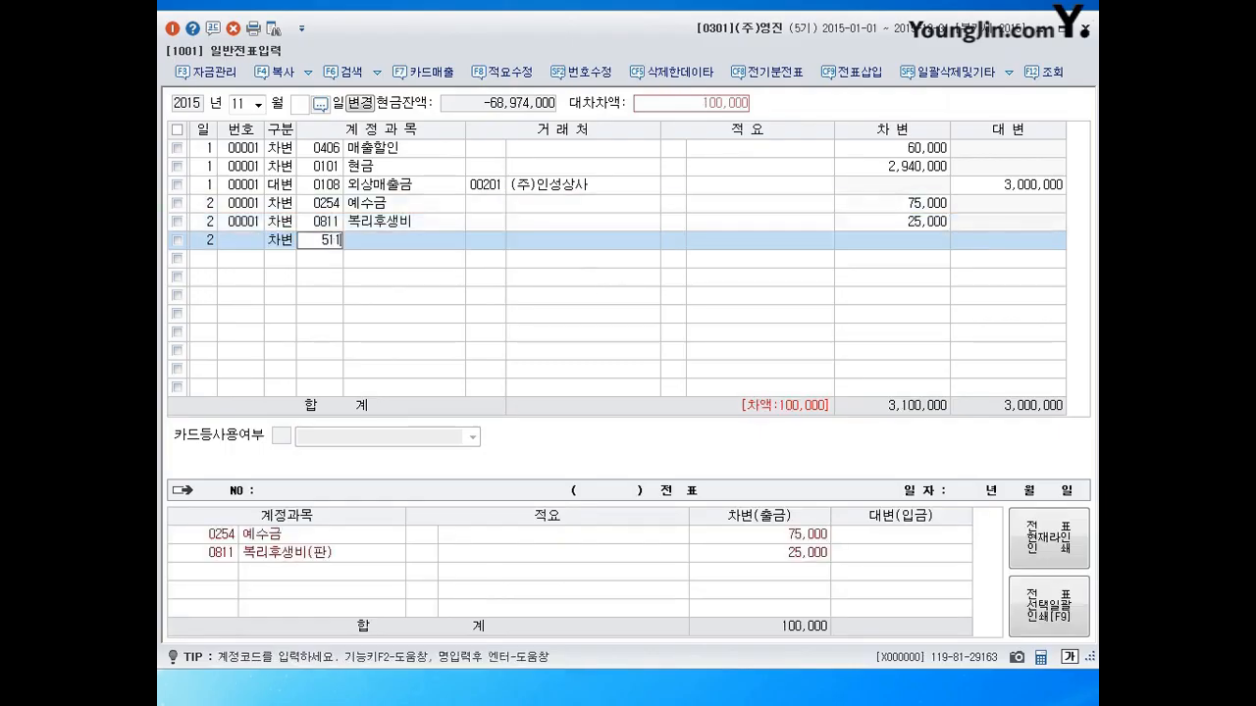
key(Return)
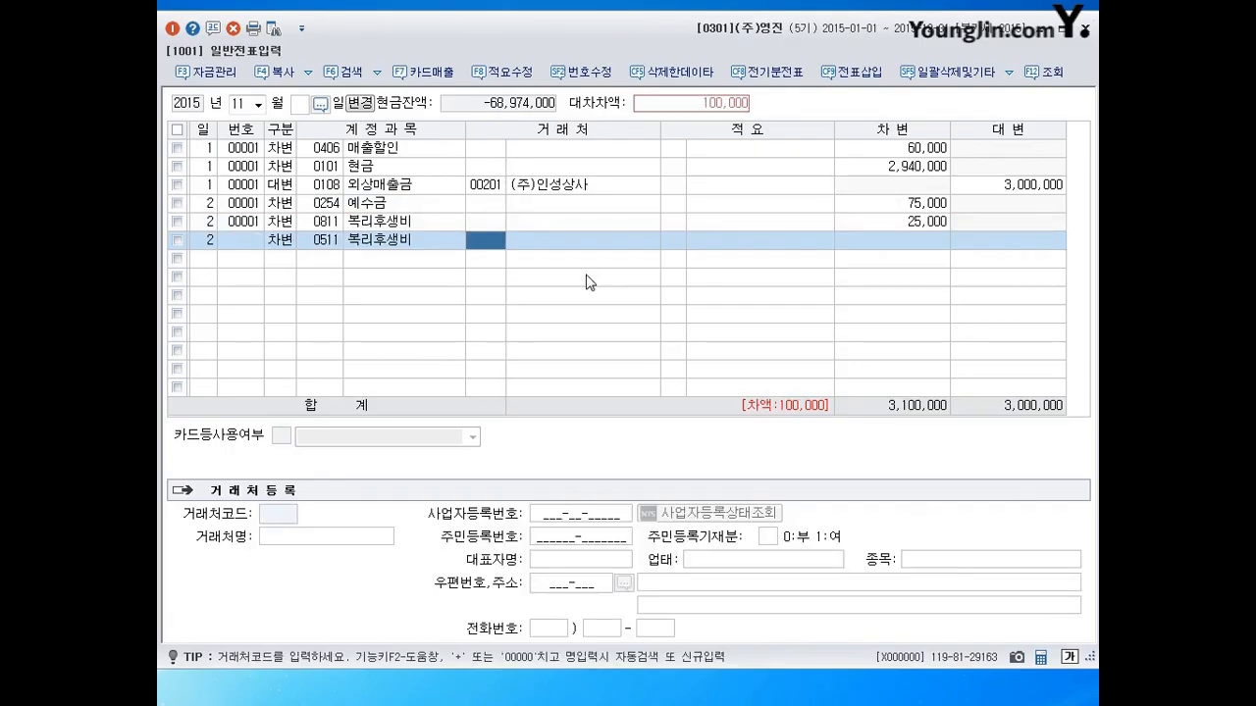
key(Return)
key(Return)
text(500000)
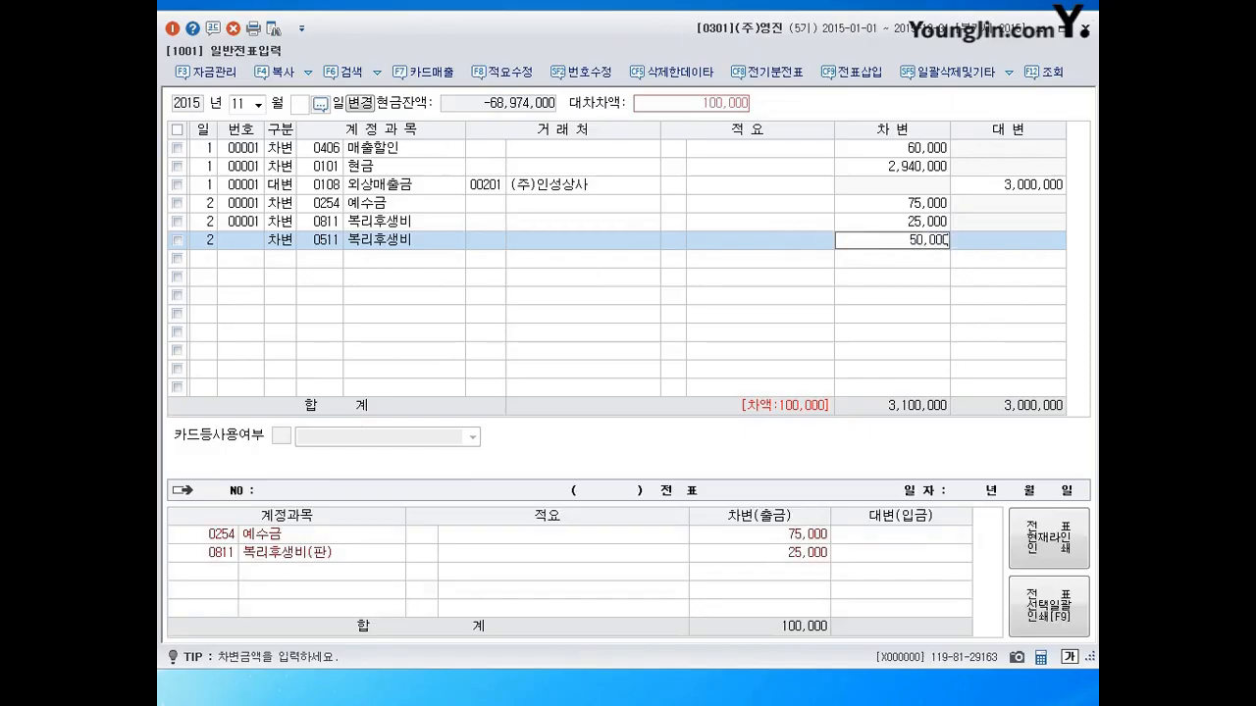
key(Return)
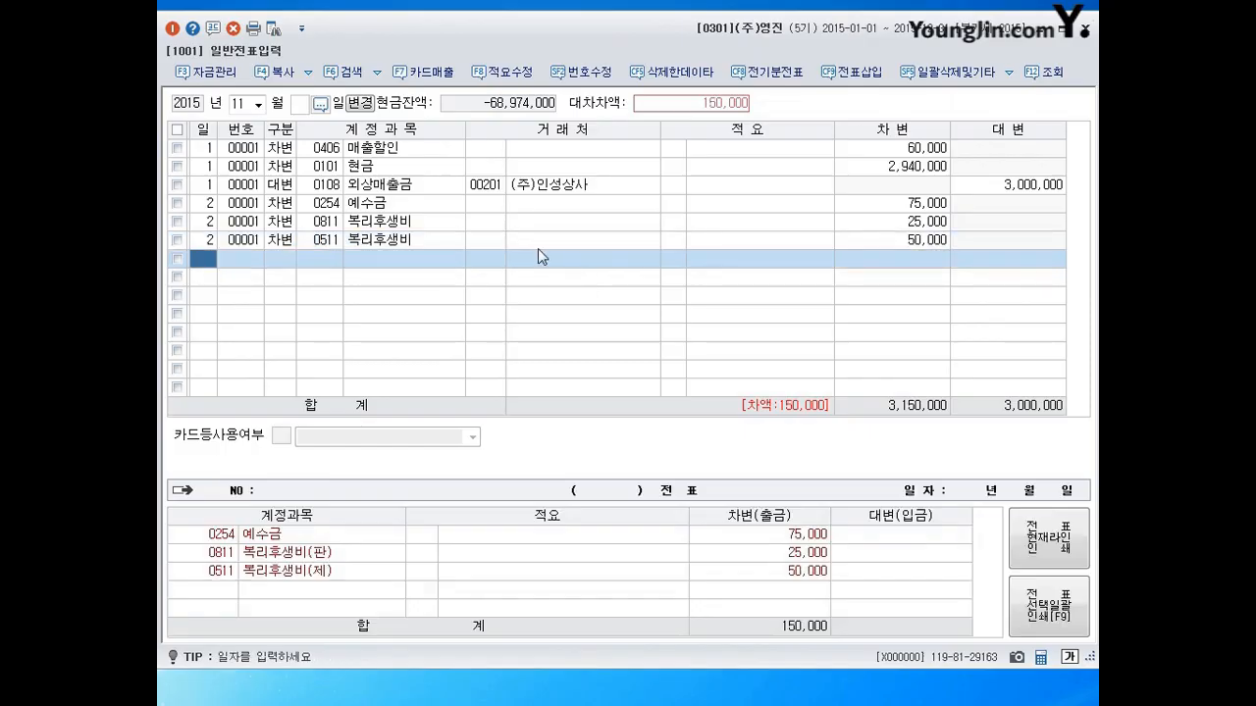
Review the 0811 and 0511 복리후생비 debit lines.
click(326, 222)
click(365, 223)
click(337, 225)
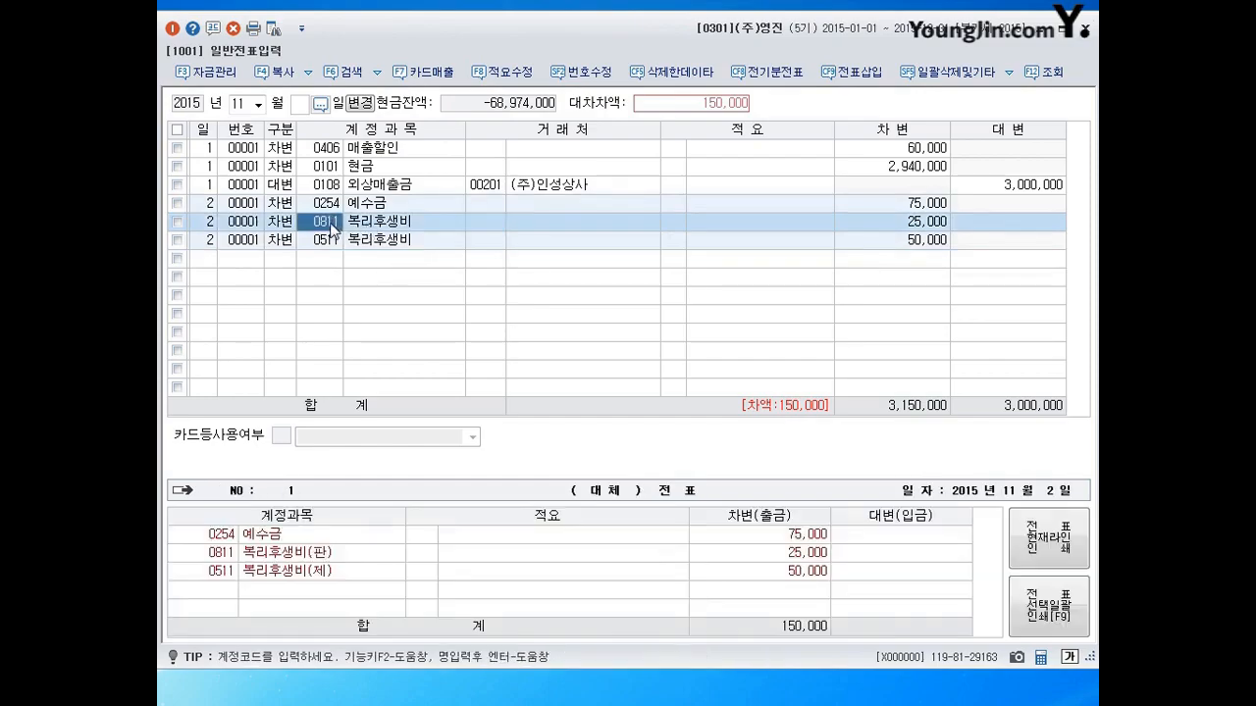
click(379, 225)
click(331, 246)
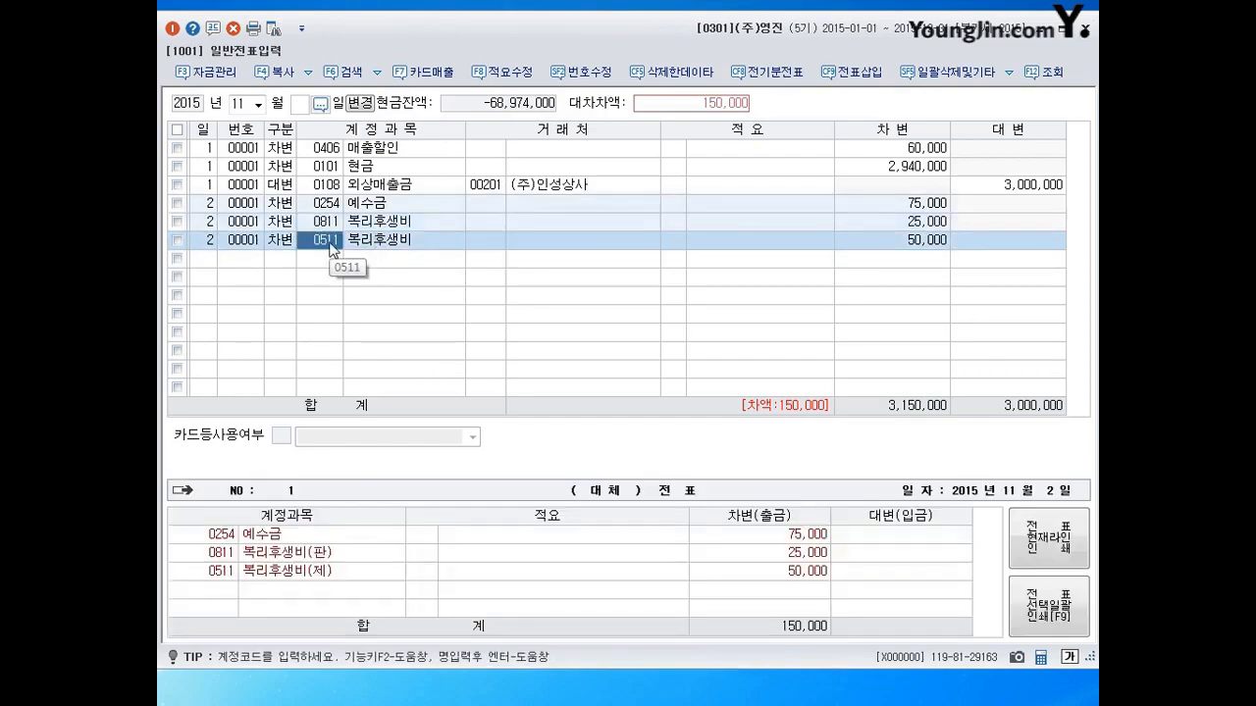
click(327, 224)
click(327, 243)
Credit 0101 현금 150,000 so day 2 balances at 3,150,000.
click(289, 261)
text(4)
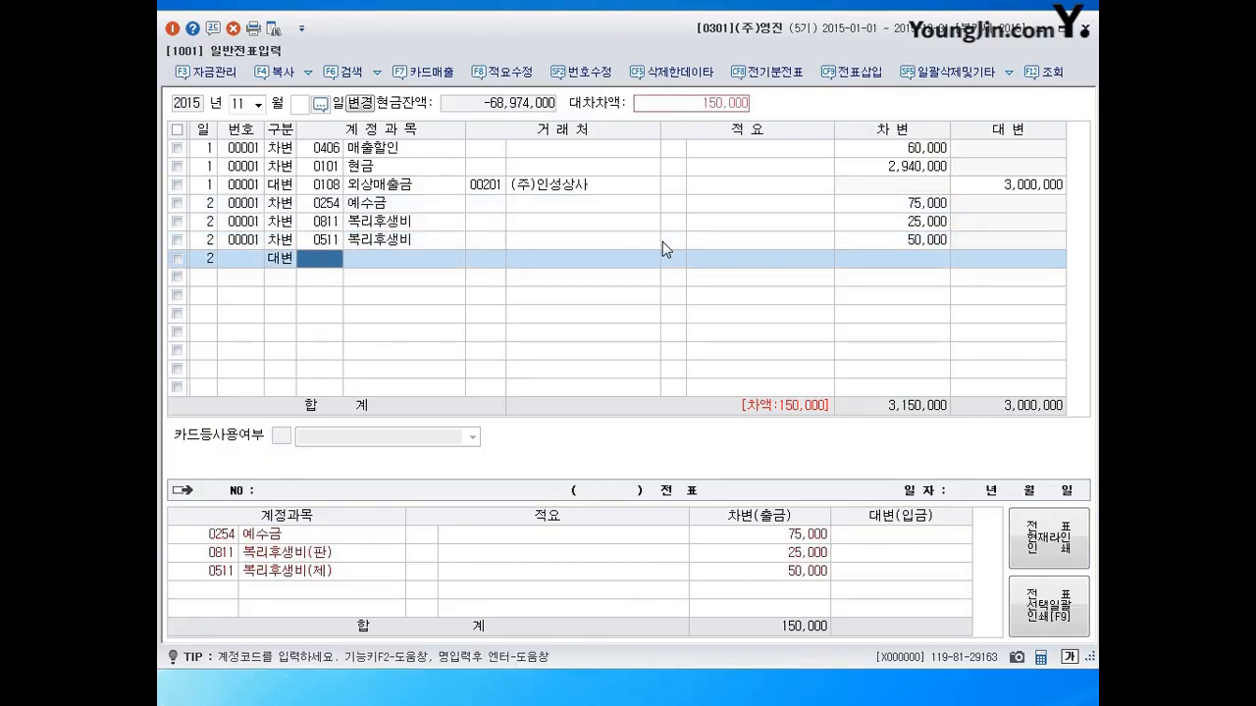
text(101)
key(Return)
key(Down)
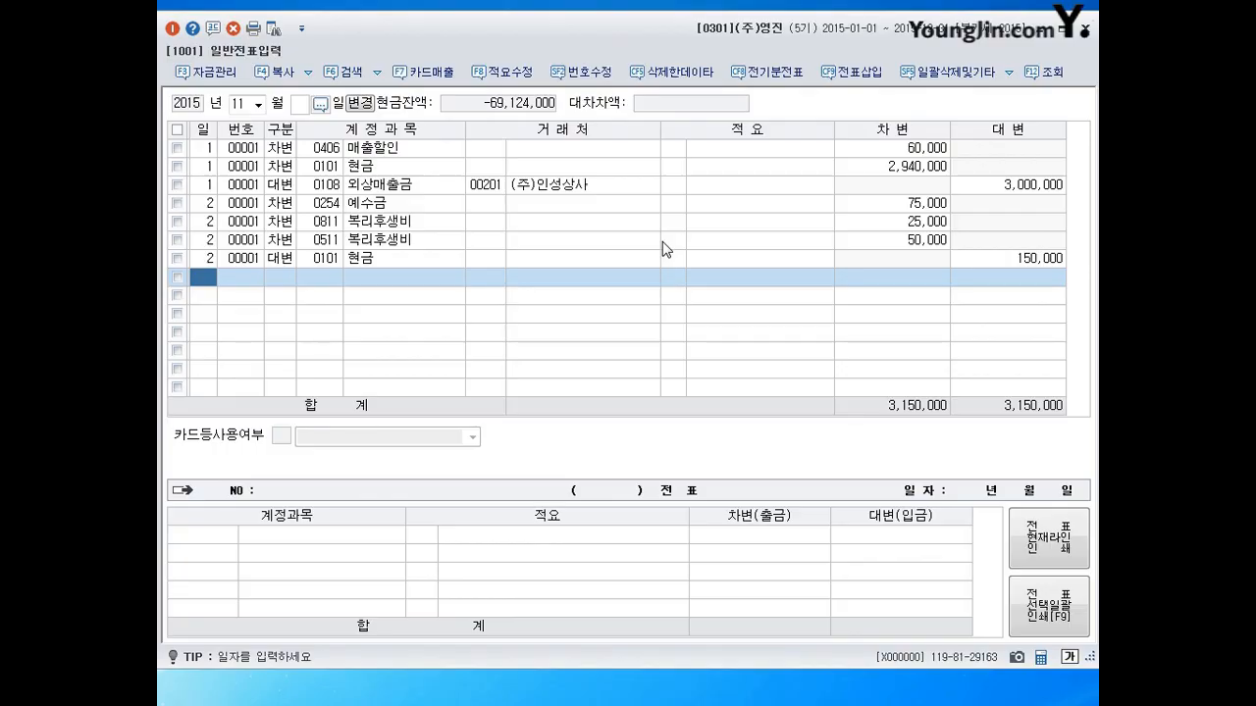
On day 3, debit 0511 복리후생비 550,000, correcting the code from 0811.
text(3)
key(Return)
text(3)
key(Return)
text(81)
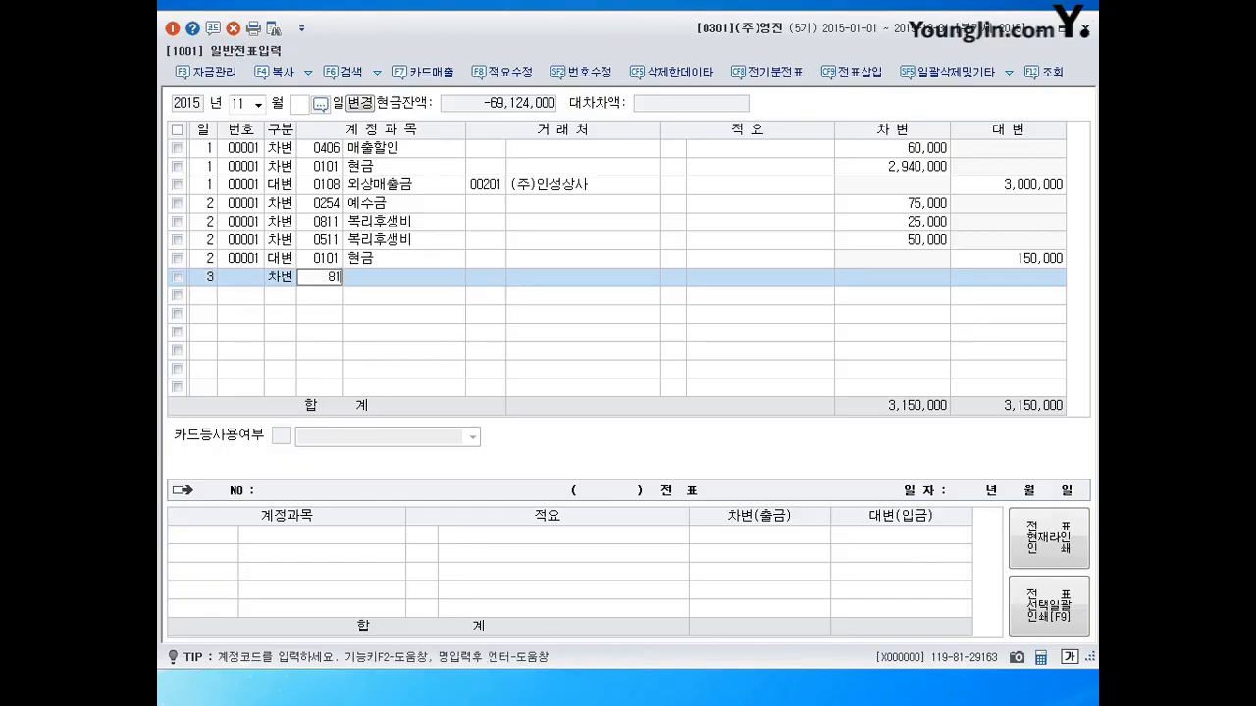
text(1)
key(Return)
key(Left)
text(511)
key(Return)
key(Return)
key(Return)
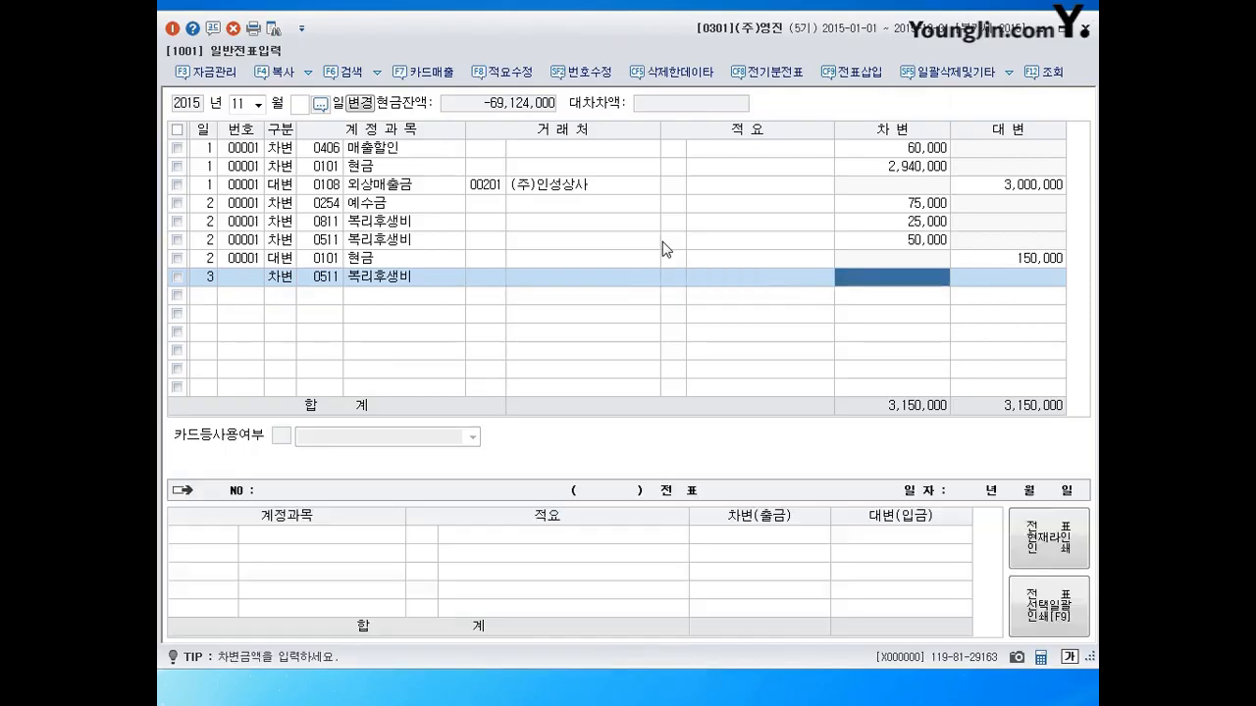
text(550000)
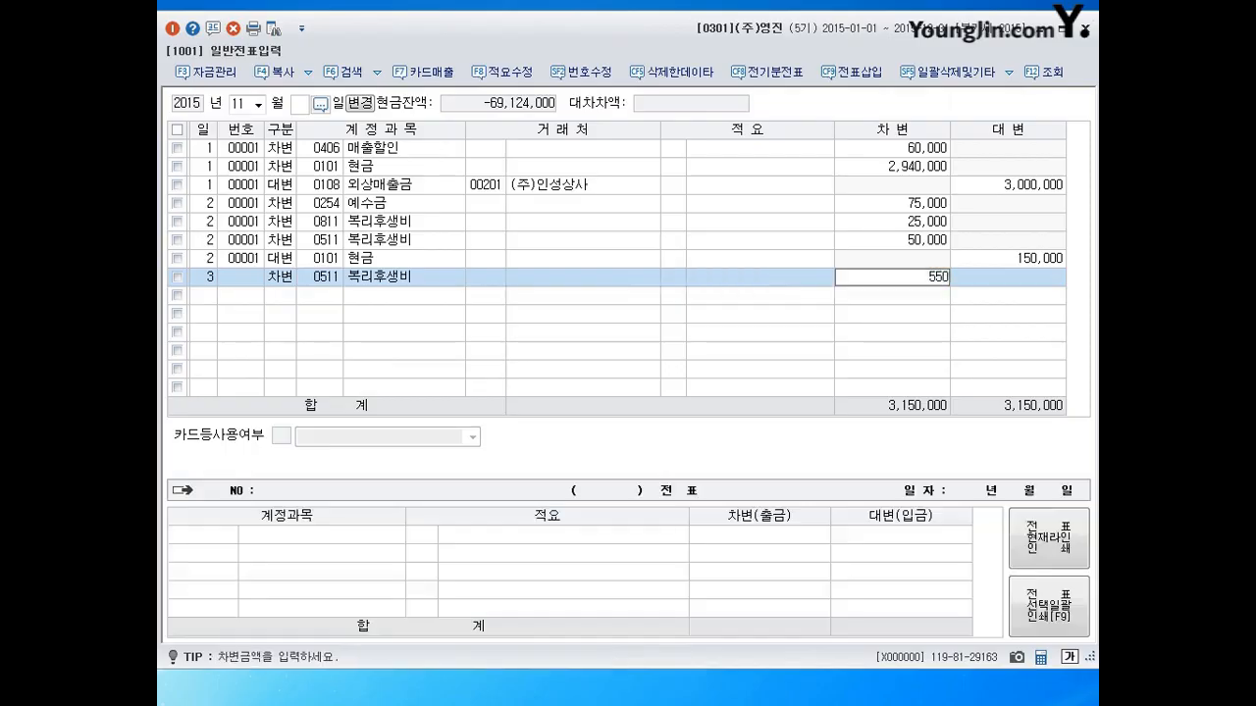
key(Return)
Credit 0103 보통예금 550,000 and begin a day-4 line.
text(4103)
key(Return)
key(Return)
key(Return)
key(Return)
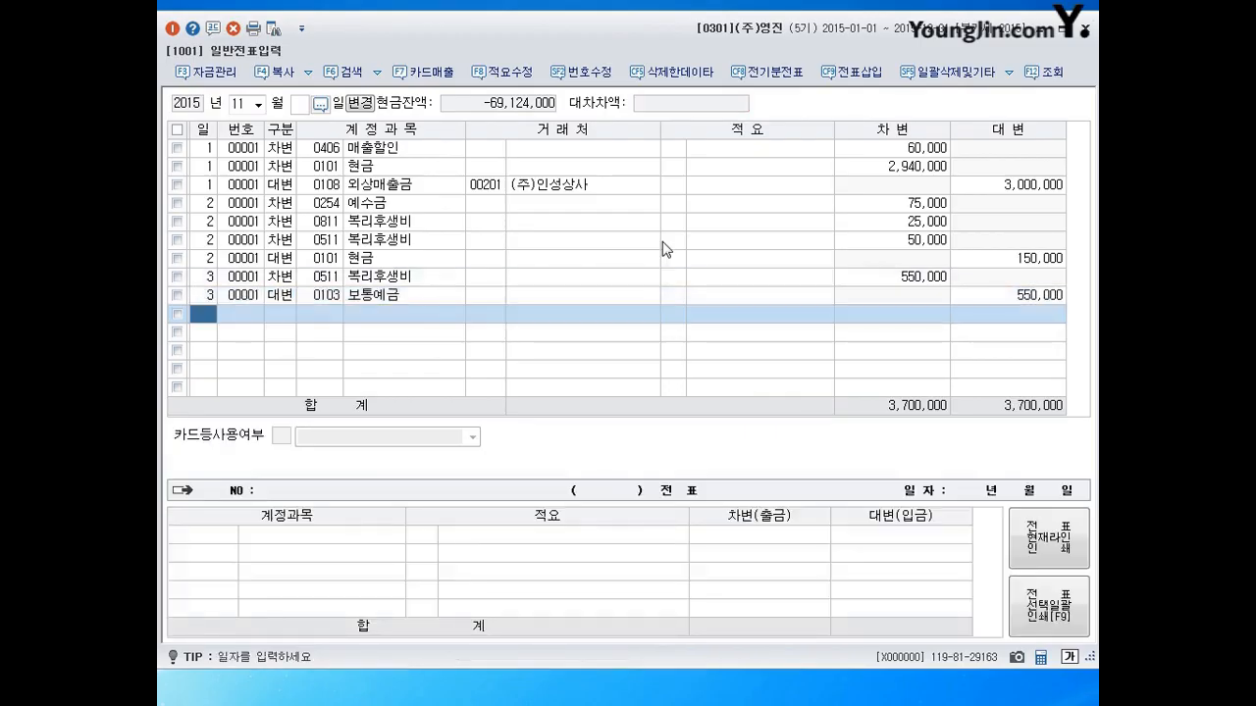
text(4)
key(Return)
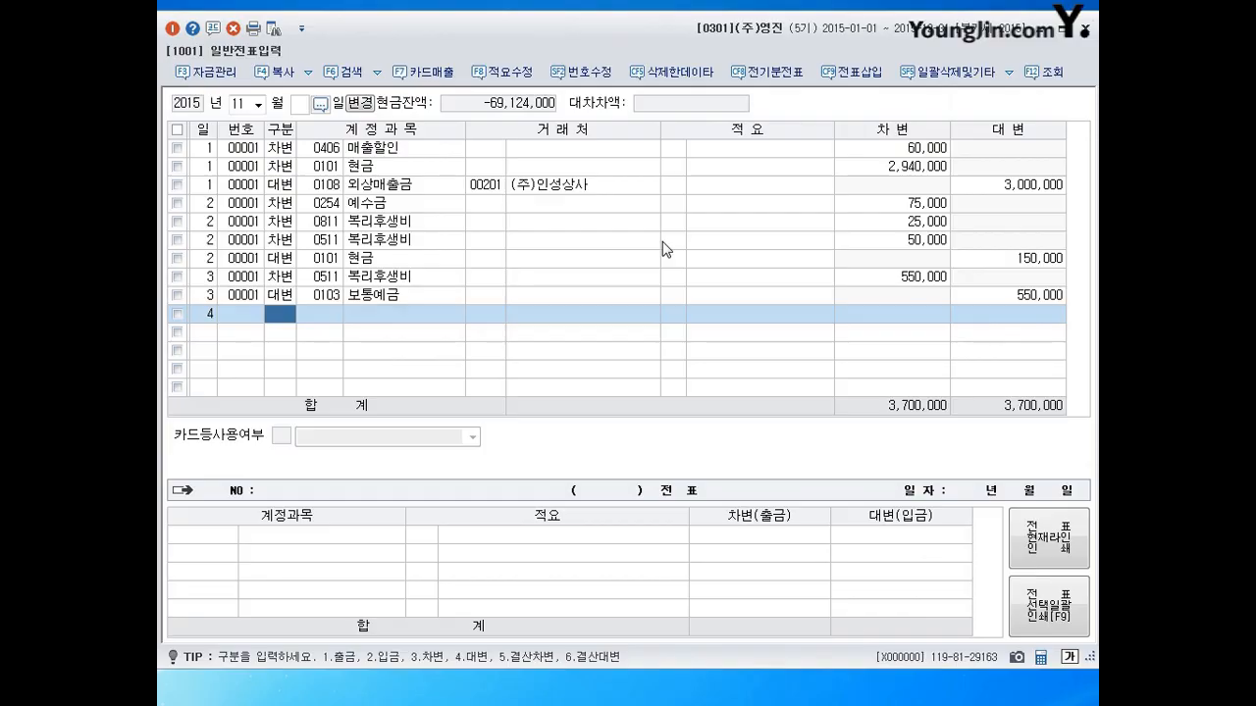
Debit 0812 여비교통비 1,800,000.
text(3812)
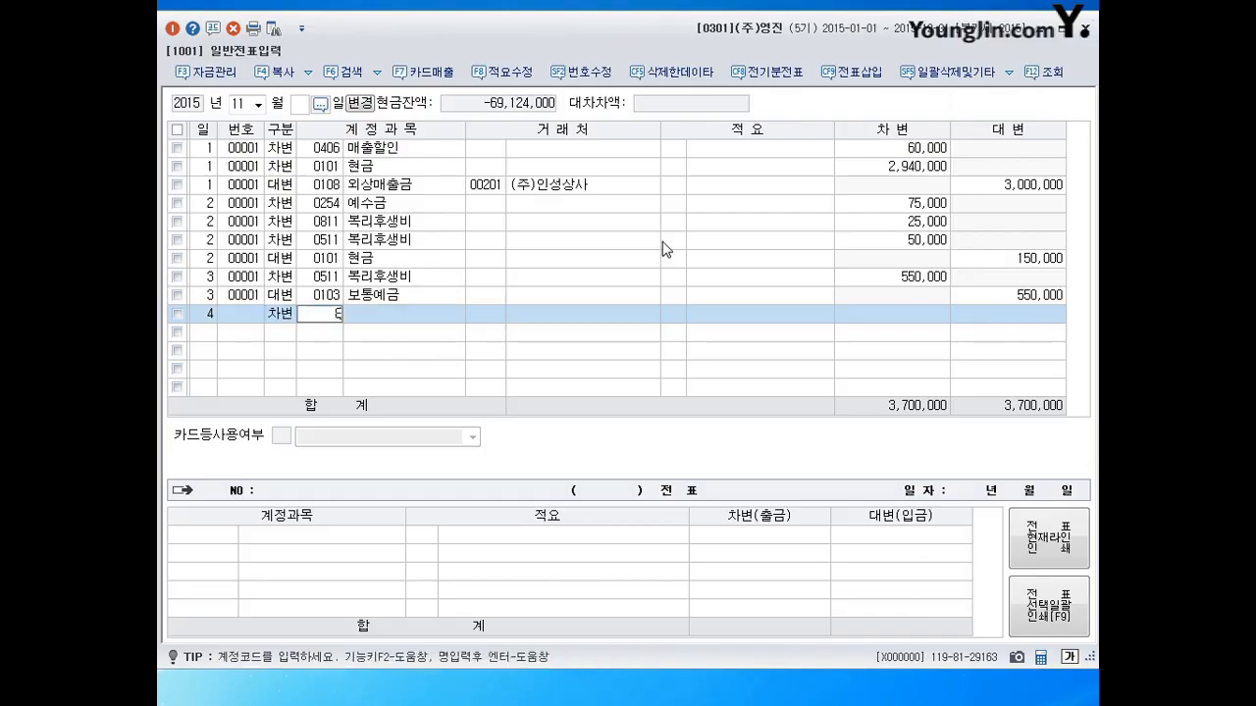
key(Return)
key(Return)
key(Return)
key(Return)
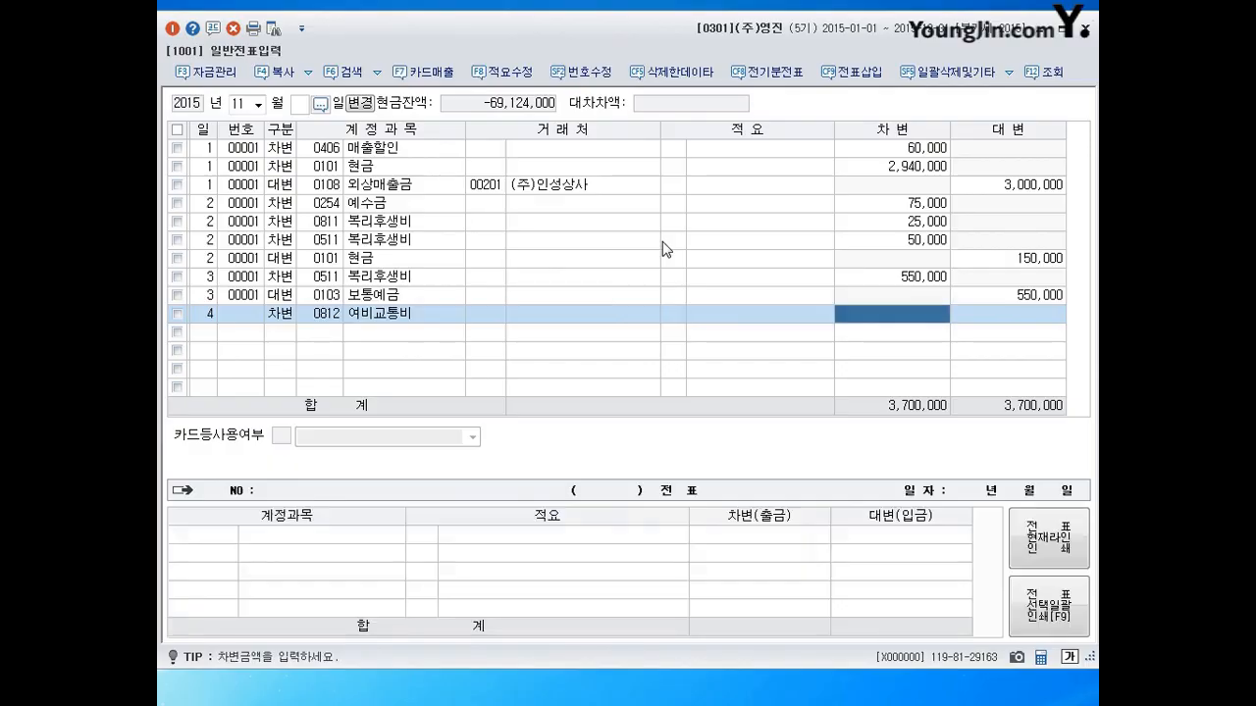
text(18000009)
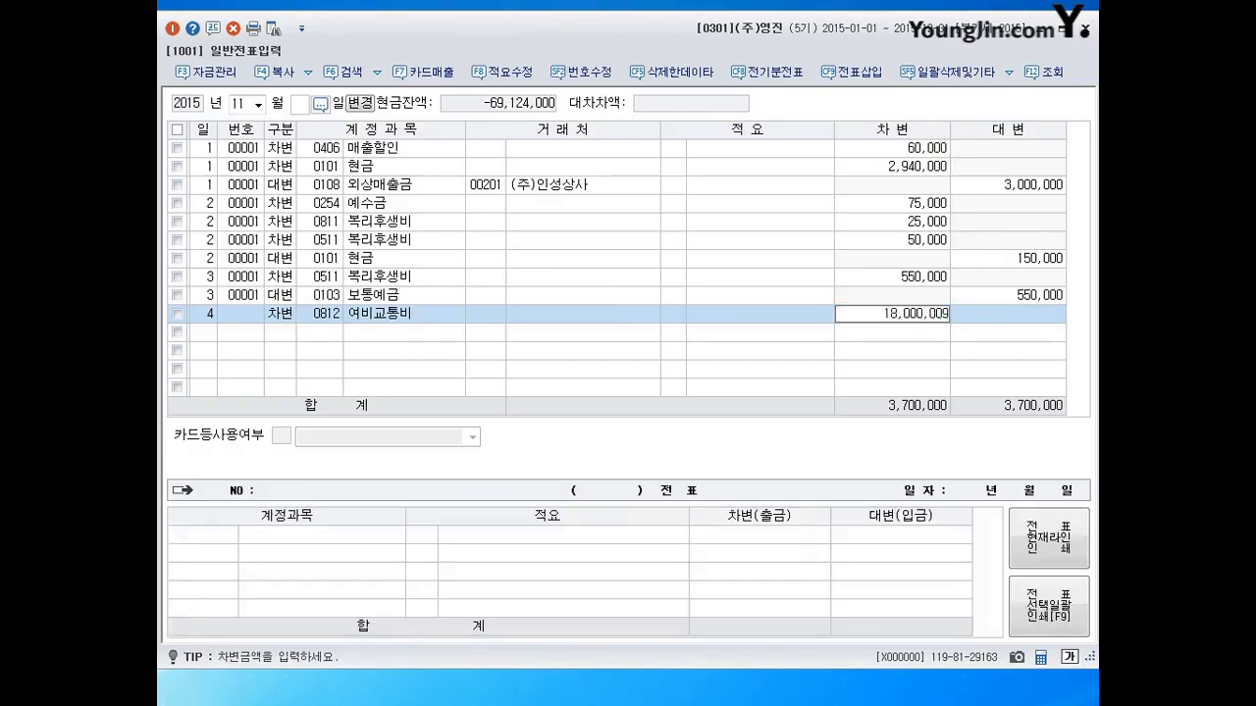
key(BackSpace)
key(Return)
key(Return)
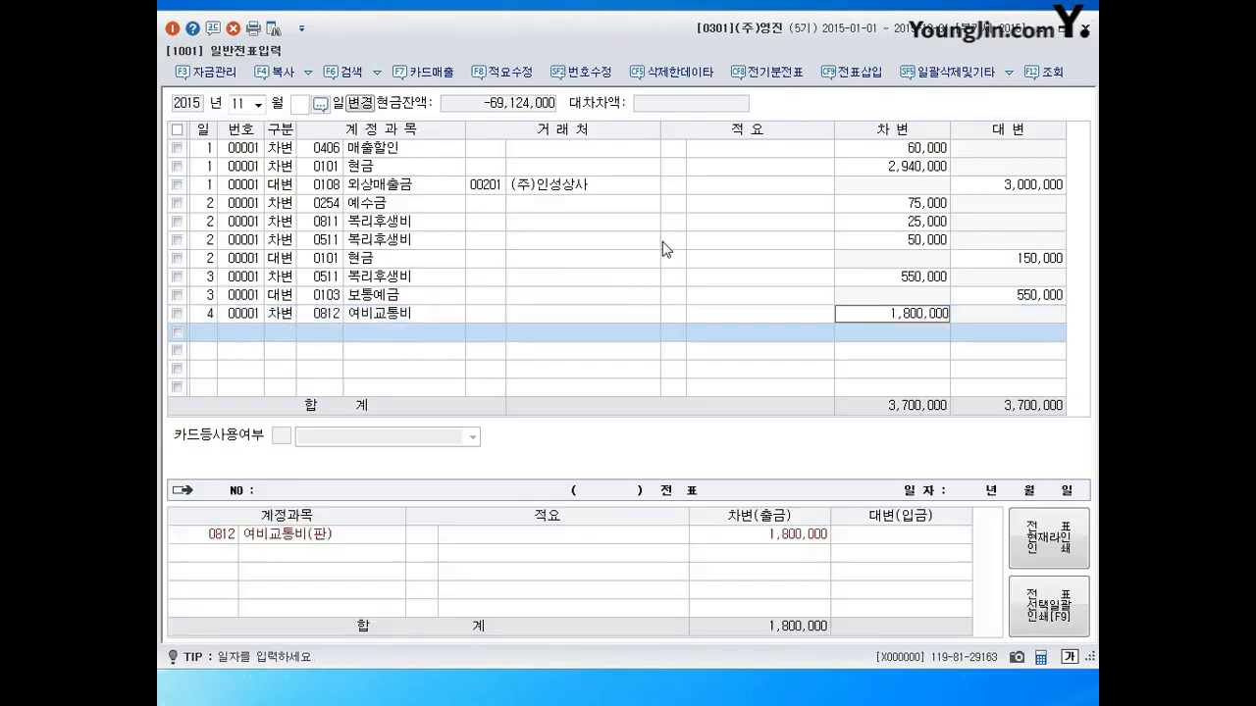
Credit 0253 미지급금 to 국민카드, then start day 5 with a 출금 line for 0813.
text(4253)
key(Return)
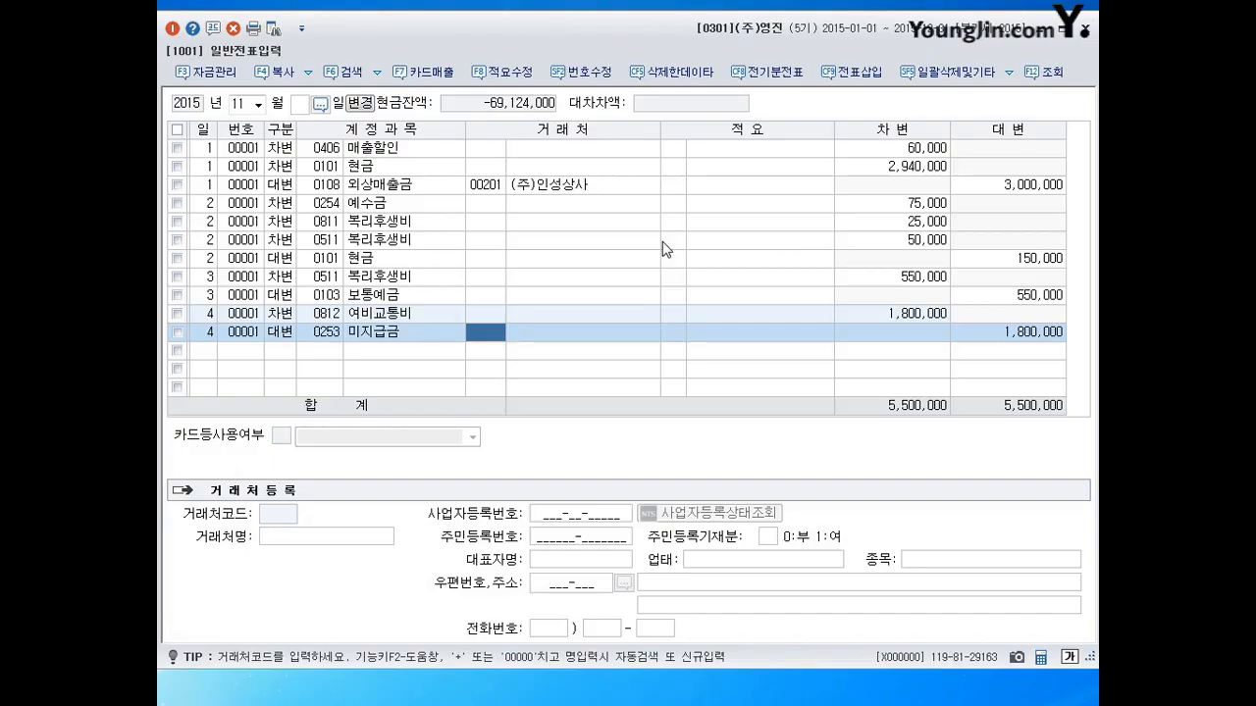
text(국민)
key(Return)
key(Return)
key(Return)
key(Return)
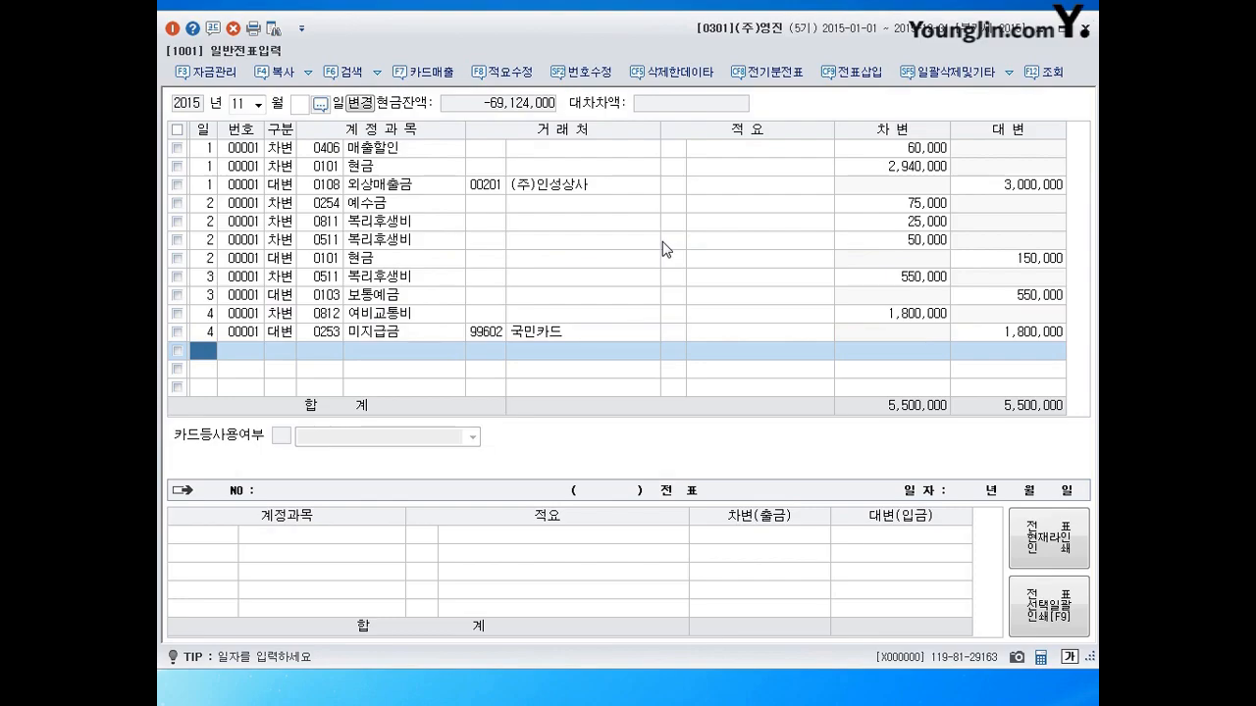
text(5)
key(Return)
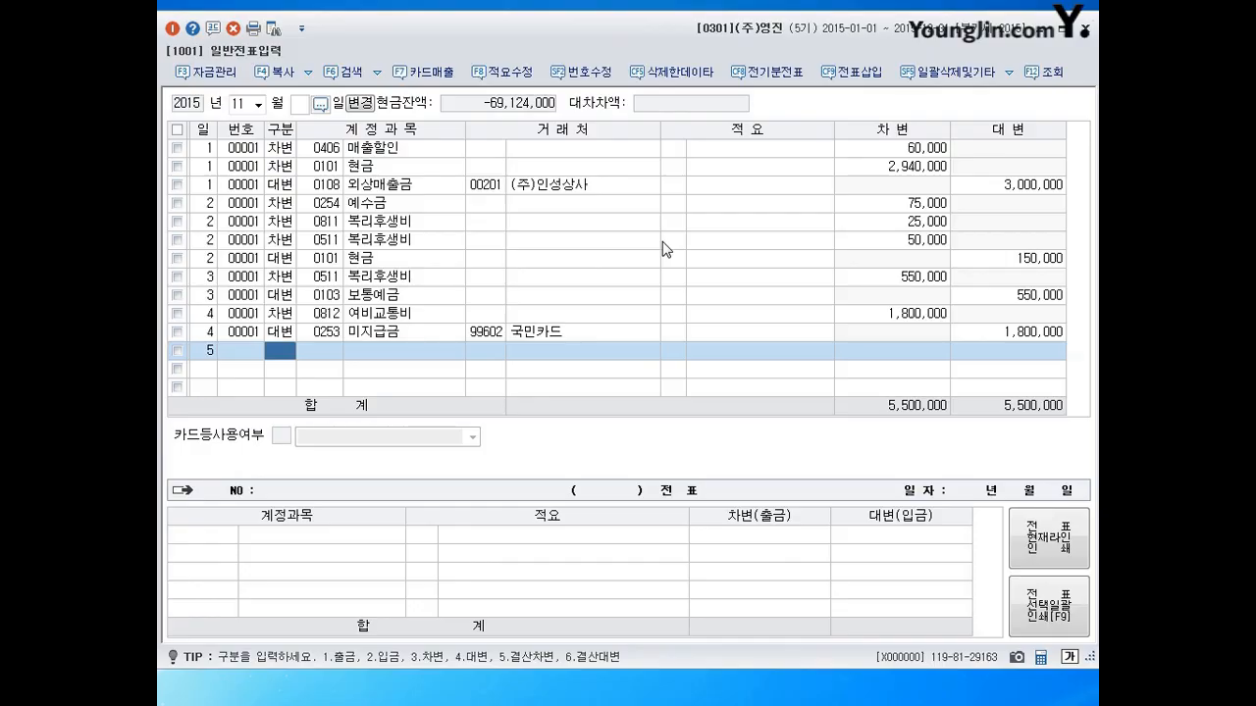
text(1)
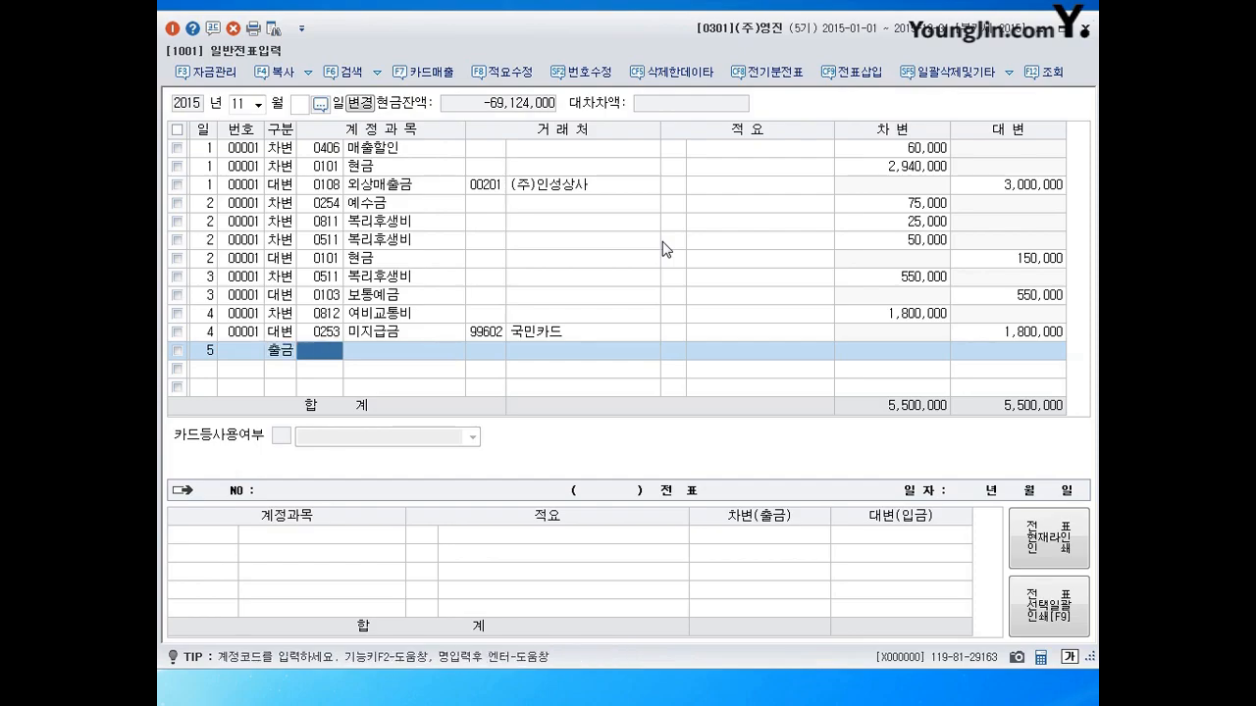
text(0813)
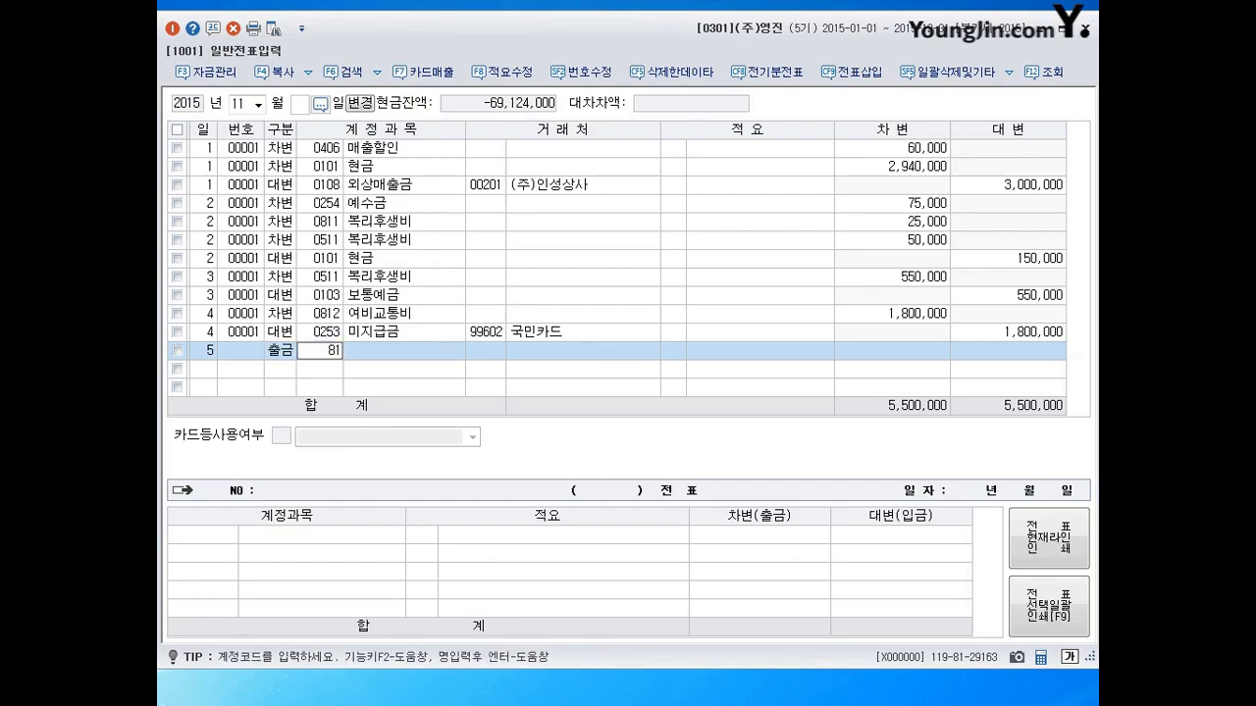
Record a 5,000,000 cash payment to 0813 접대비, then begin day 6.
key(Return)
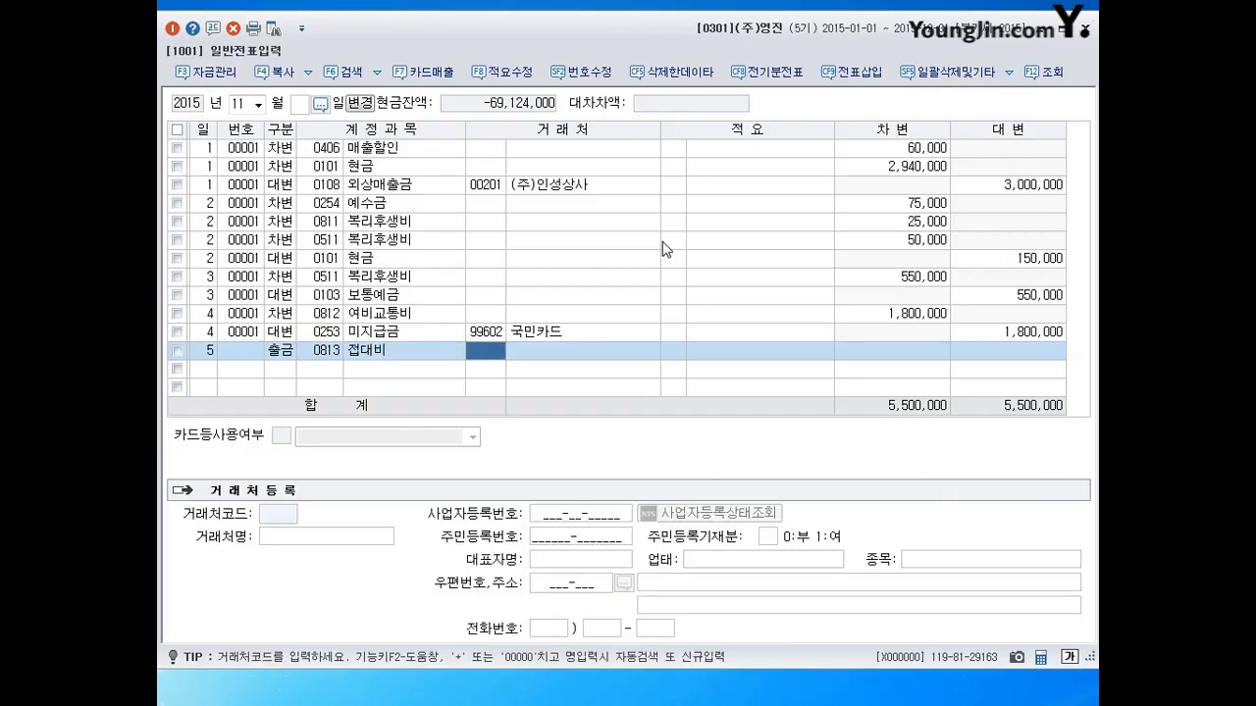
key(Return)
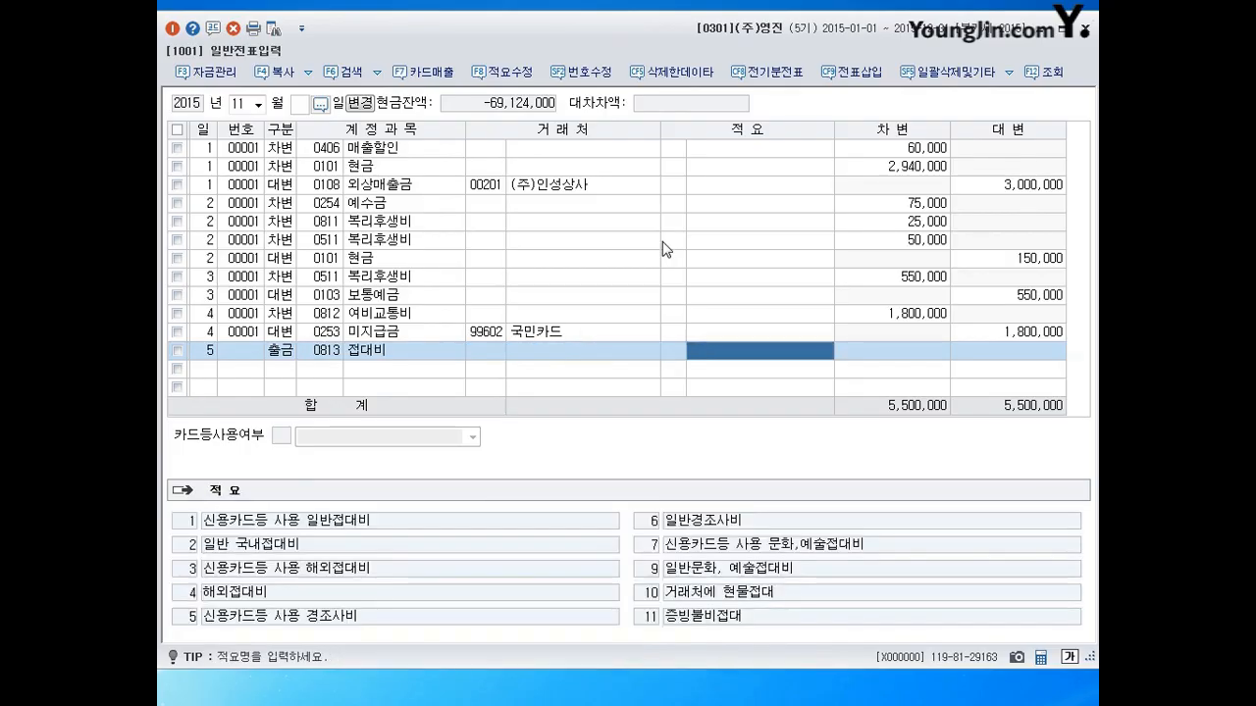
key(Return)
text(5,000,000)
key(Return)
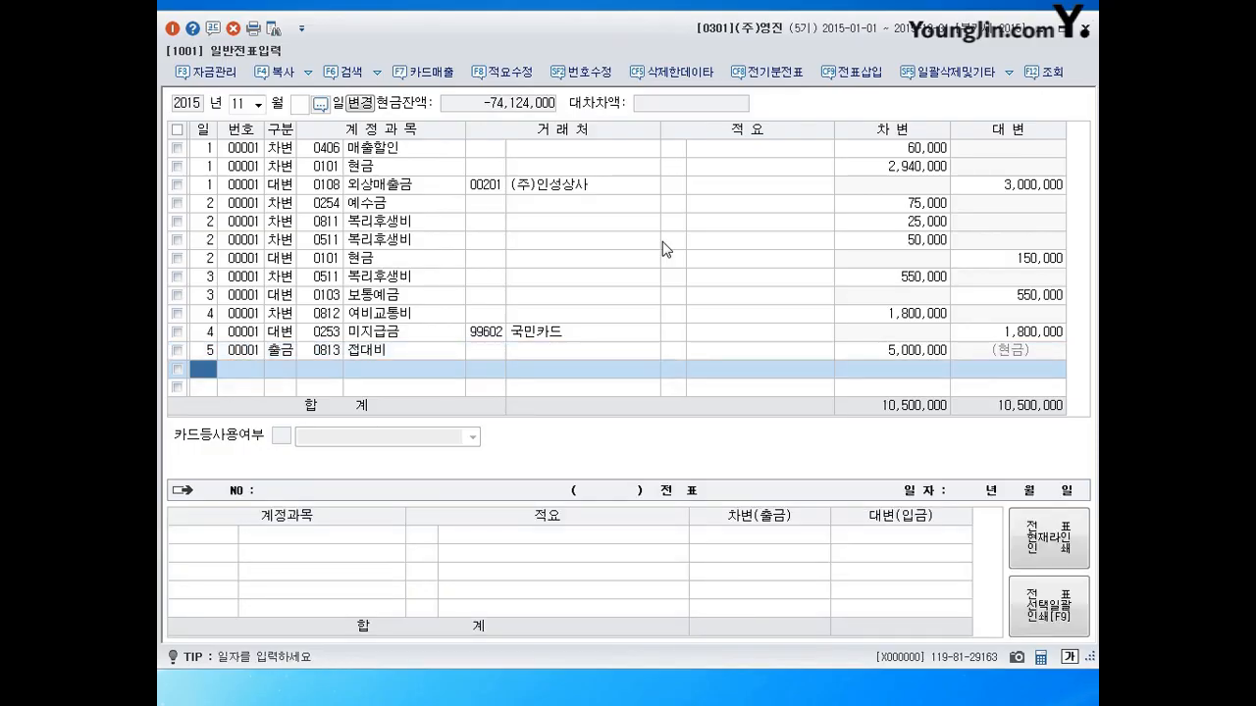
text(6)
key(Return)
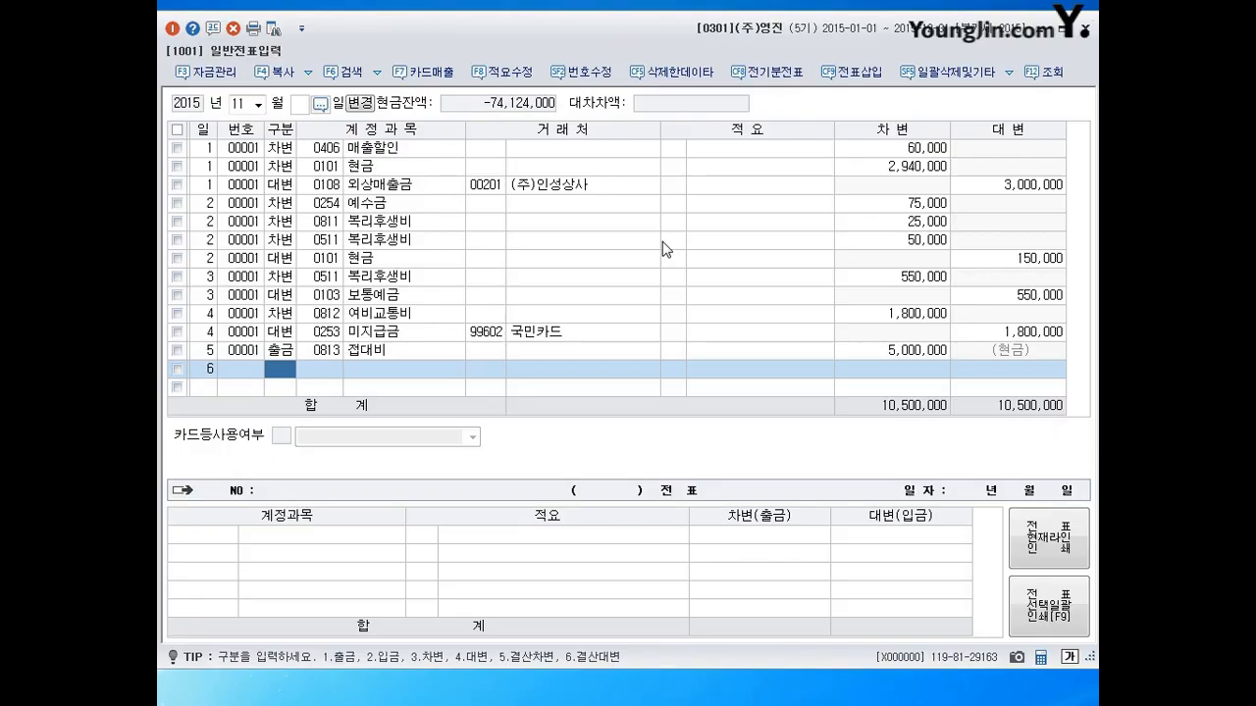
Debit 0814 통신비 93,500 against 0103 보통예금, then begin day 7.
text(3814)
key(Return)
key(Return)
key(Return)
key(Return)
key(Return)
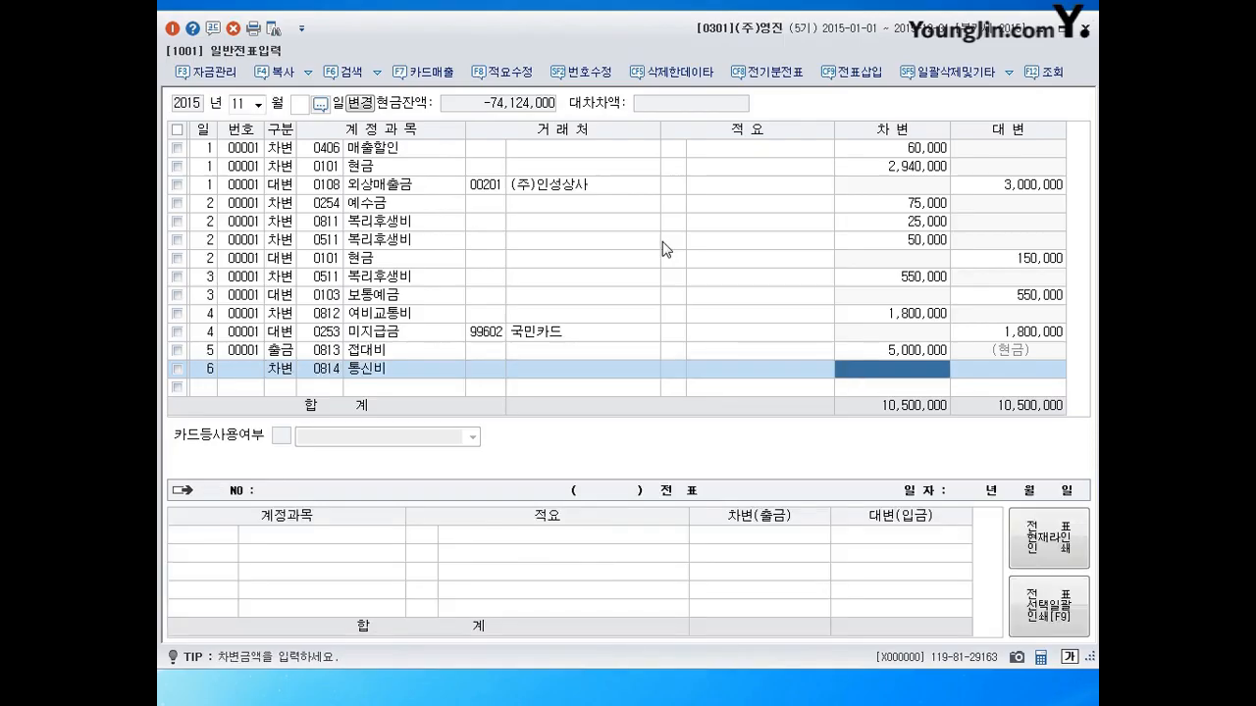
text(93500)
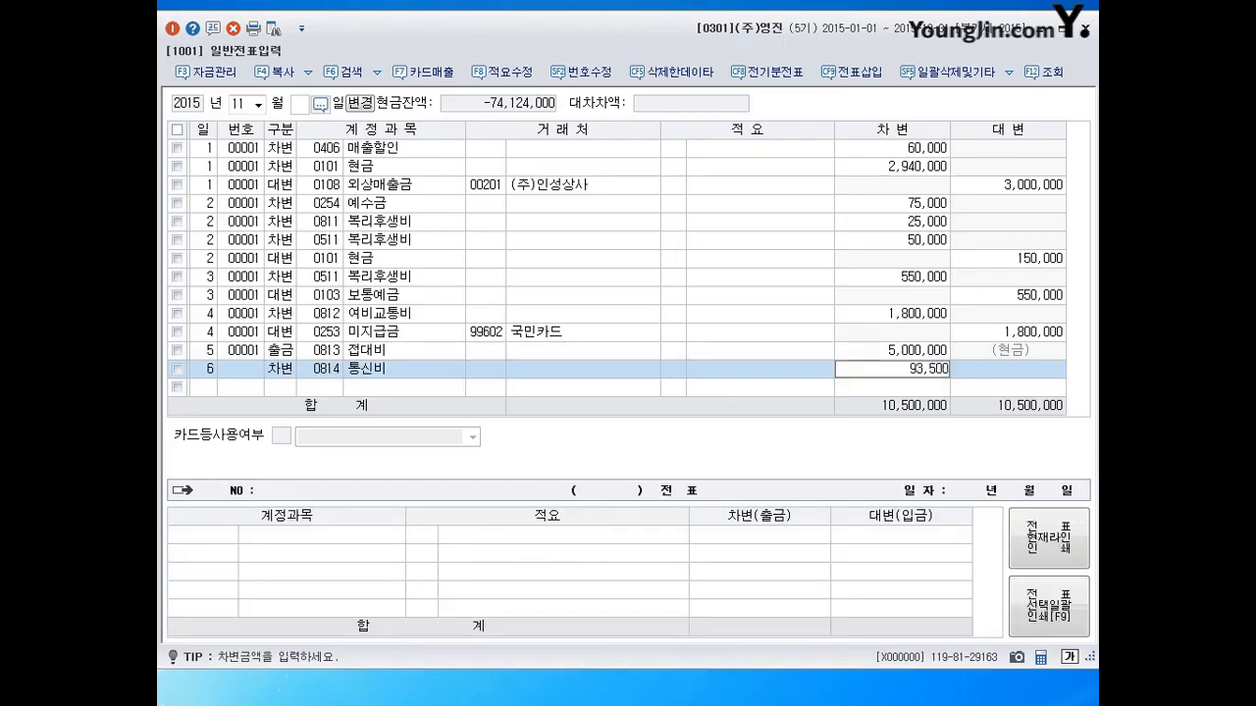
key(Return)
text(4103)
key(Return)
key(Return)
key(Return)
key(Return)
key(Return)
key(Return)
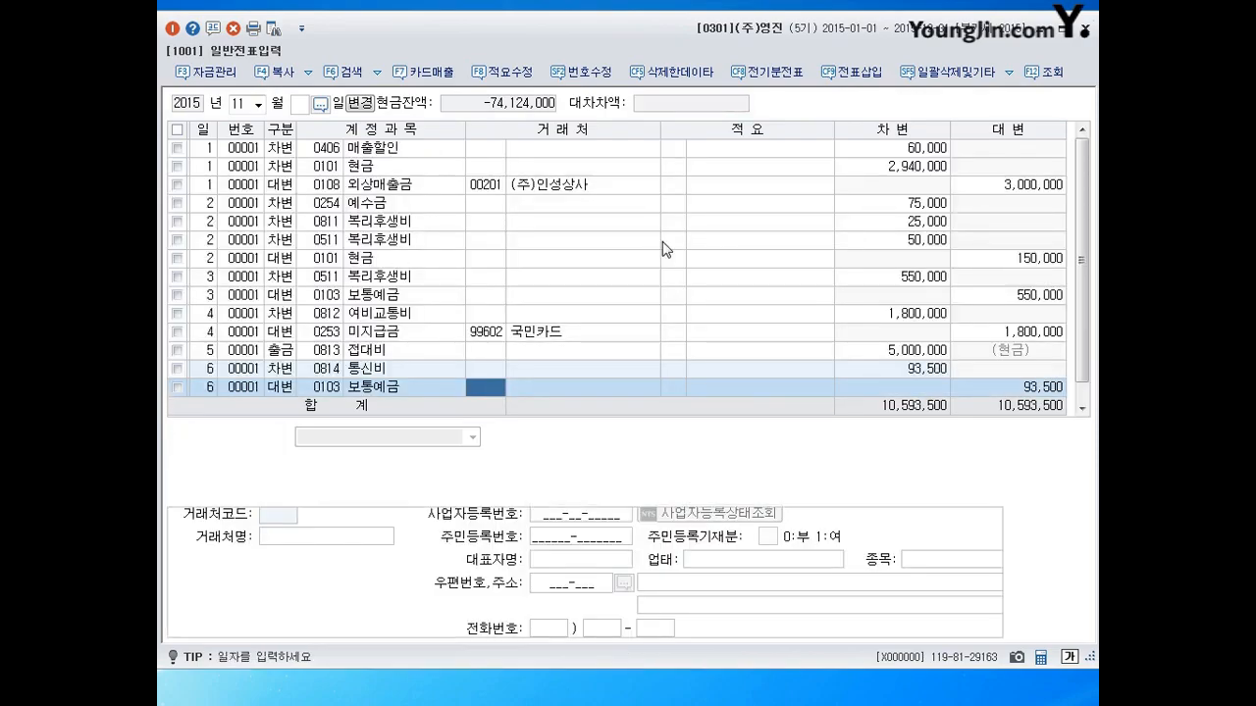
text(7)
key(Return)
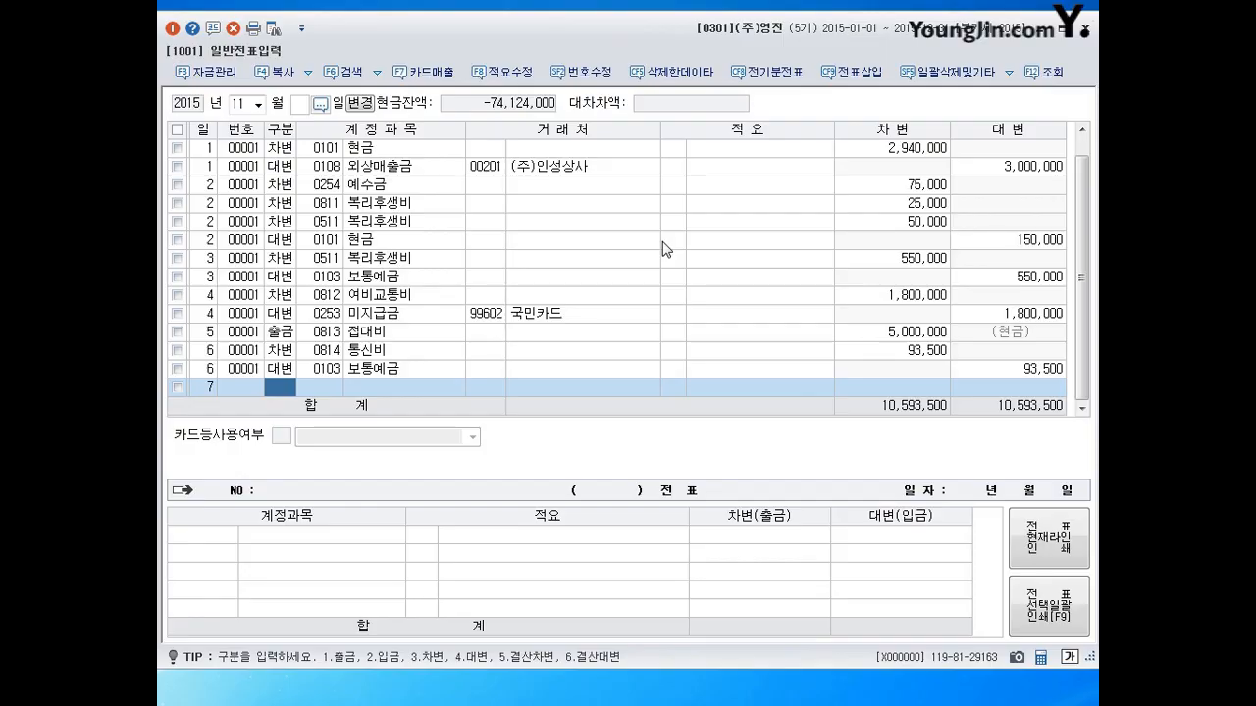
Debit 0815 수도광열비 80,000.
text(3)
key(Return)
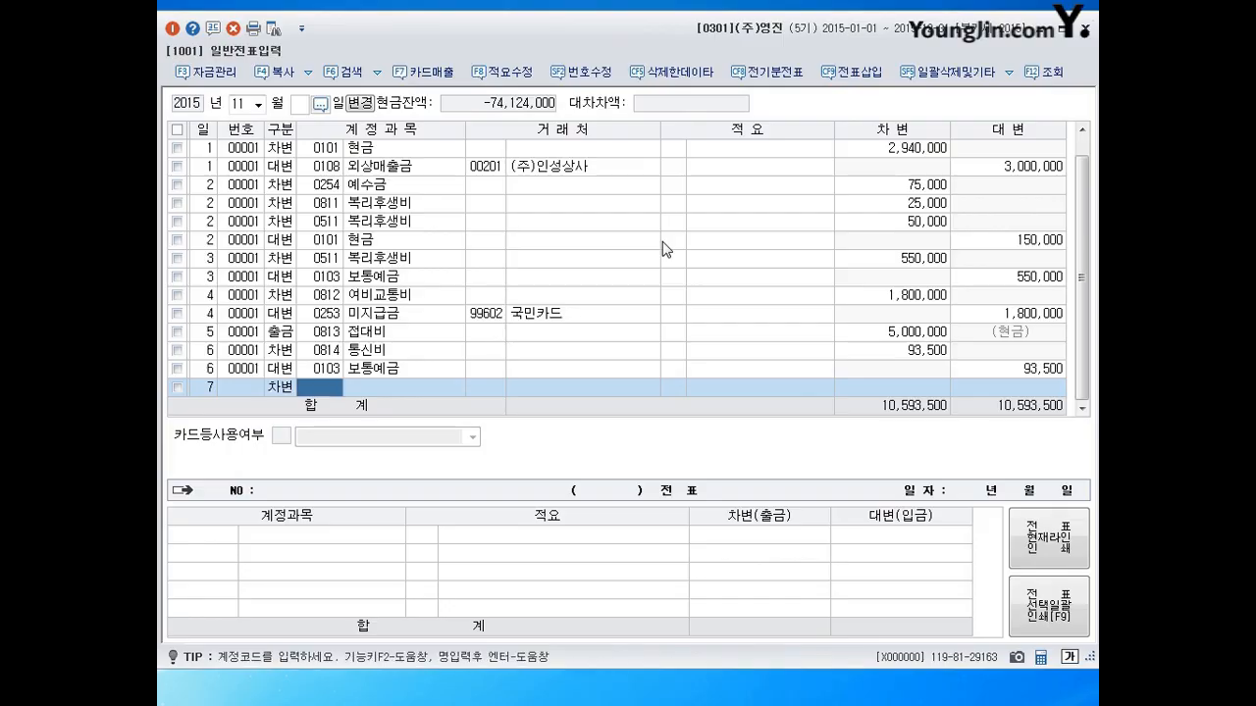
text(0815)
key(Return)
key(Return)
key(Return)
text(800000)
Credit 0253 미지급금 to (주)상도, then begin day 8.
key(Return)
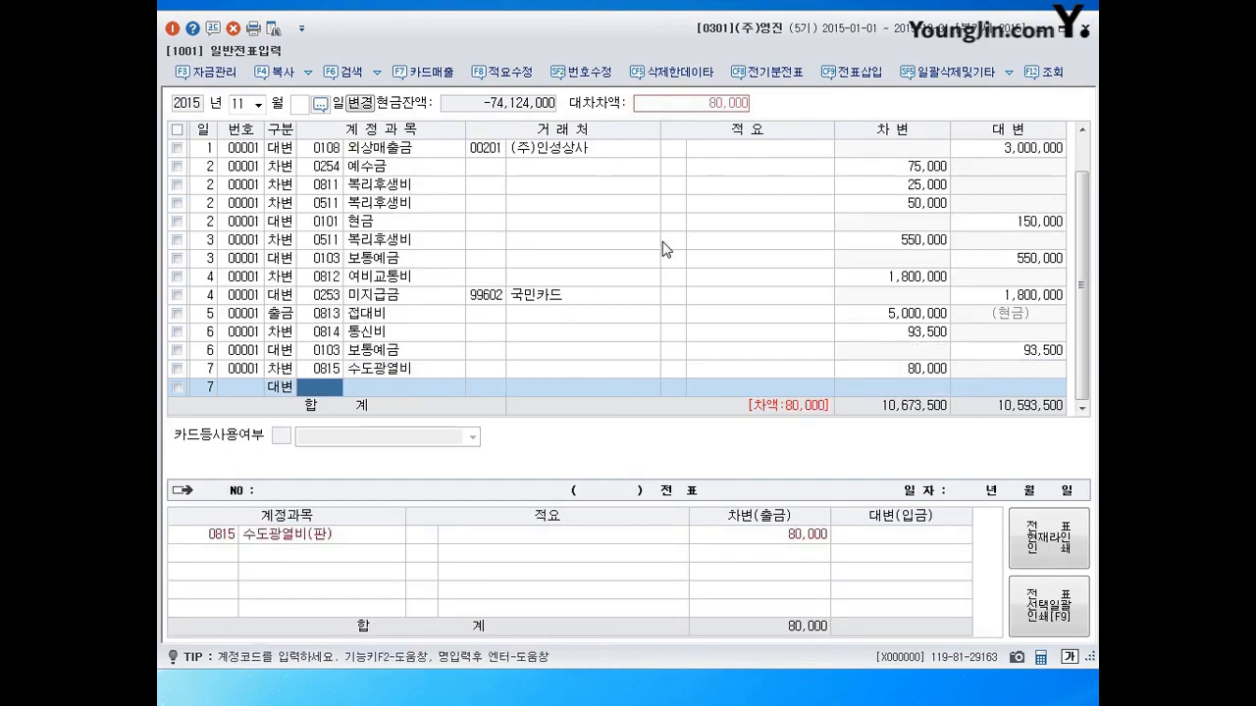
text(0253)
key(Return)
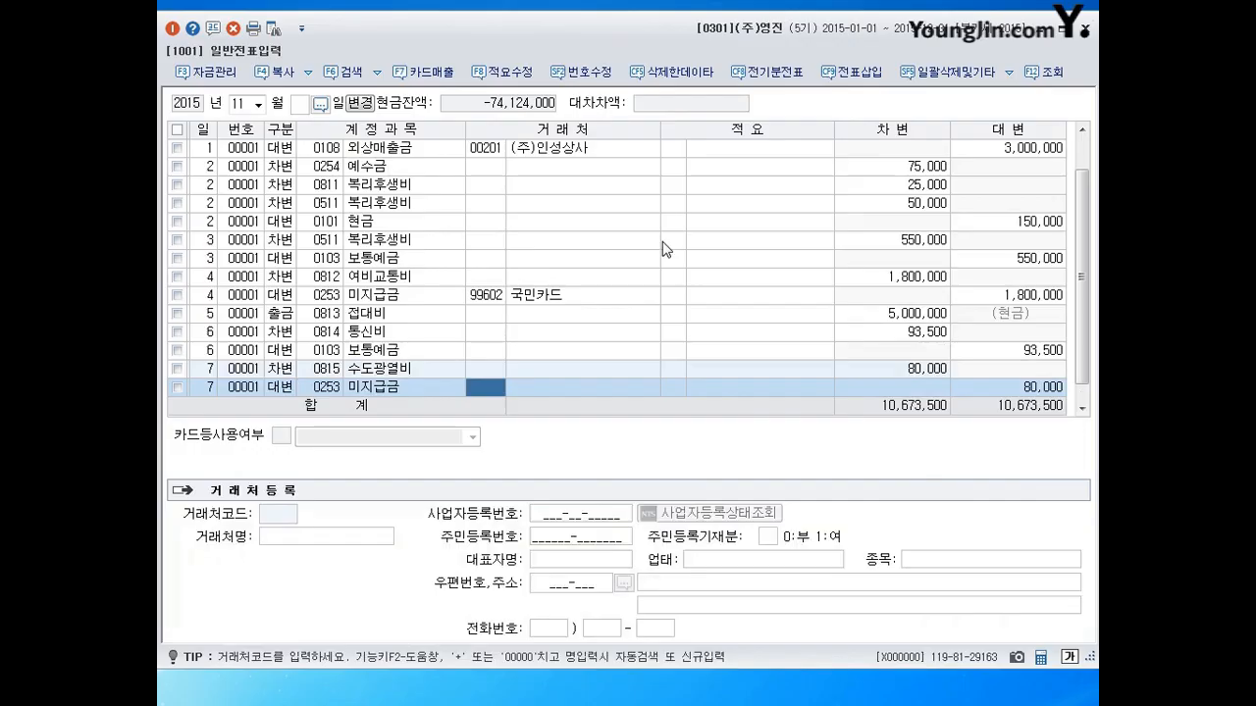
text(상도)
key(Return)
key(Return)
key(Return)
key(Return)
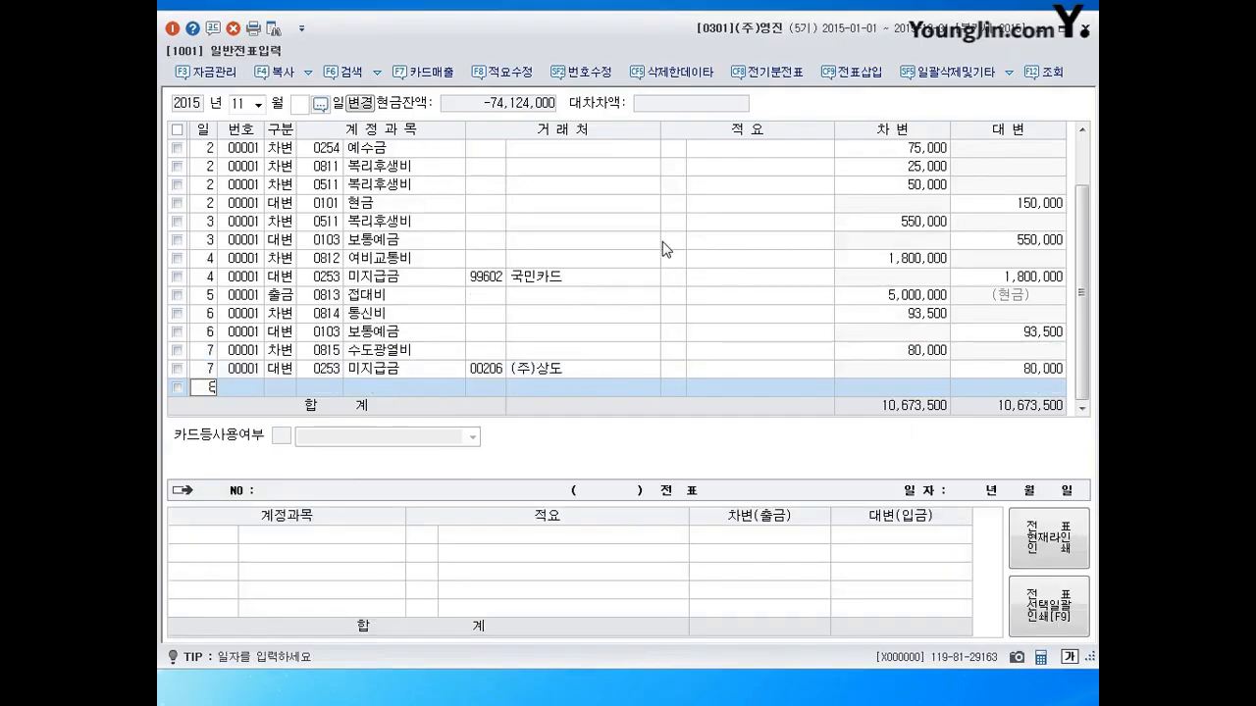
text(8)
key(Return)
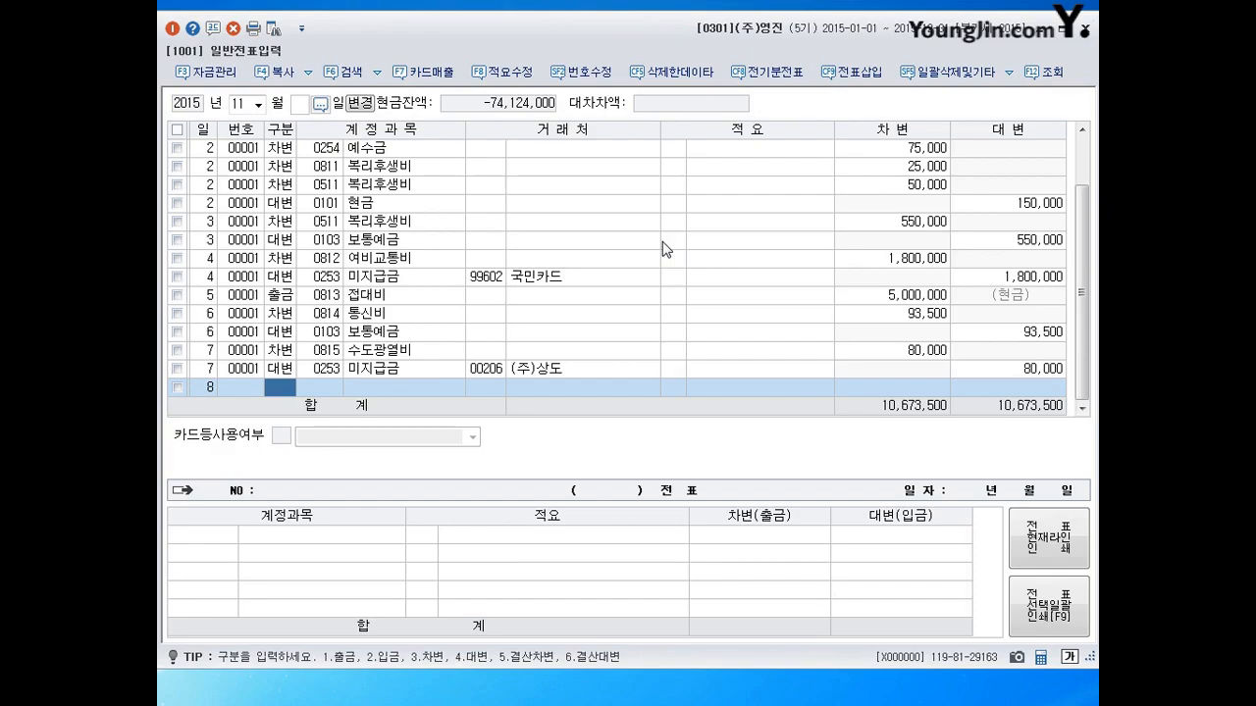
Debit 0253 미지급금 54,000, correcting the code from 0254.
text(3254)
key(Return)
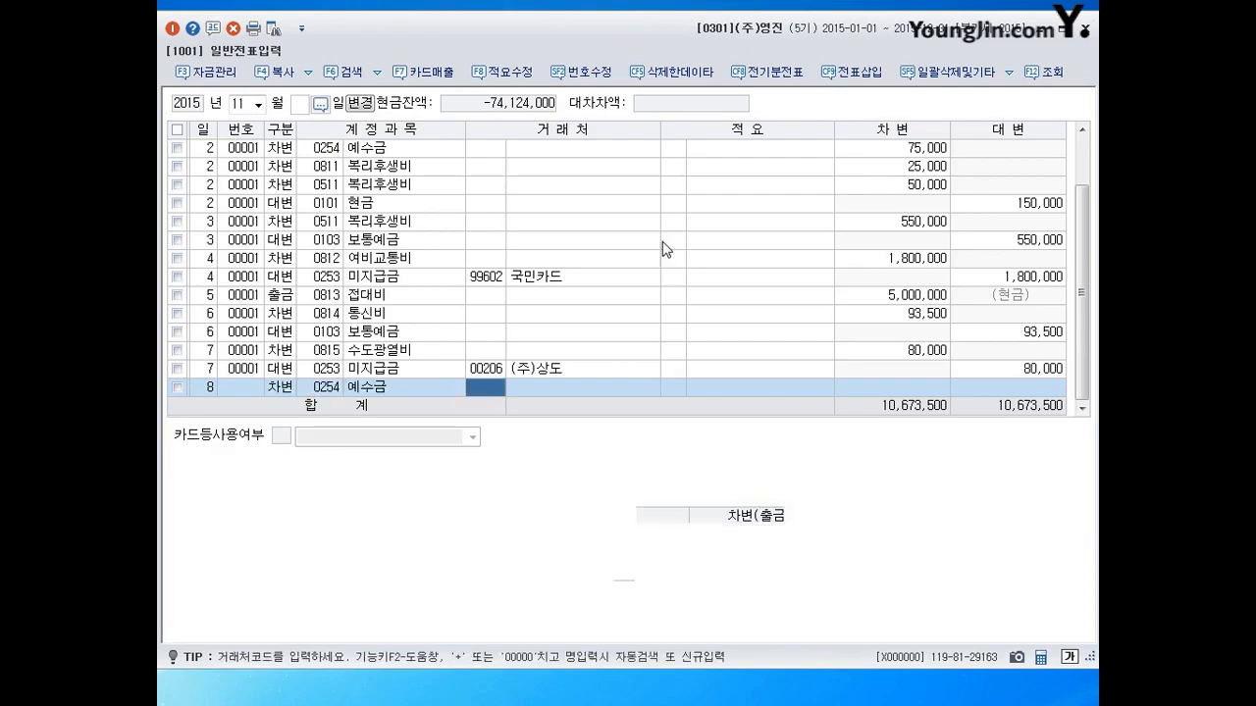
key(Left)
text(253)
key(Return)
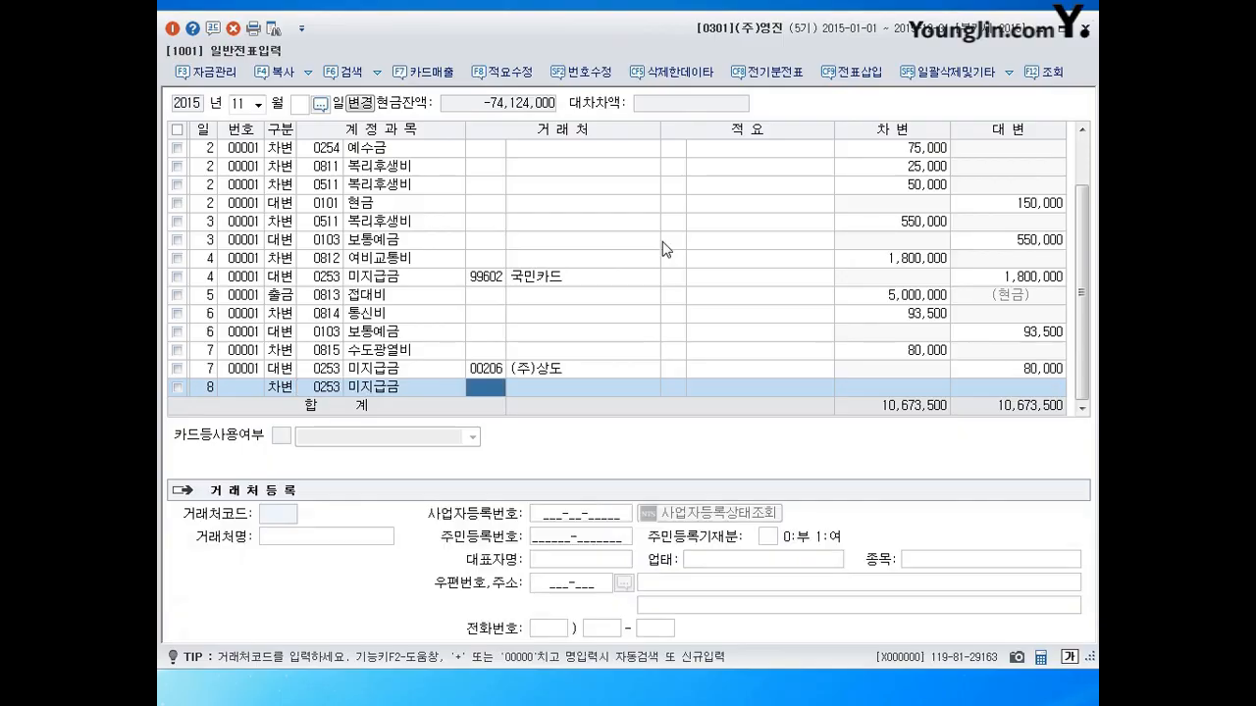
key(Return)
key(Return)
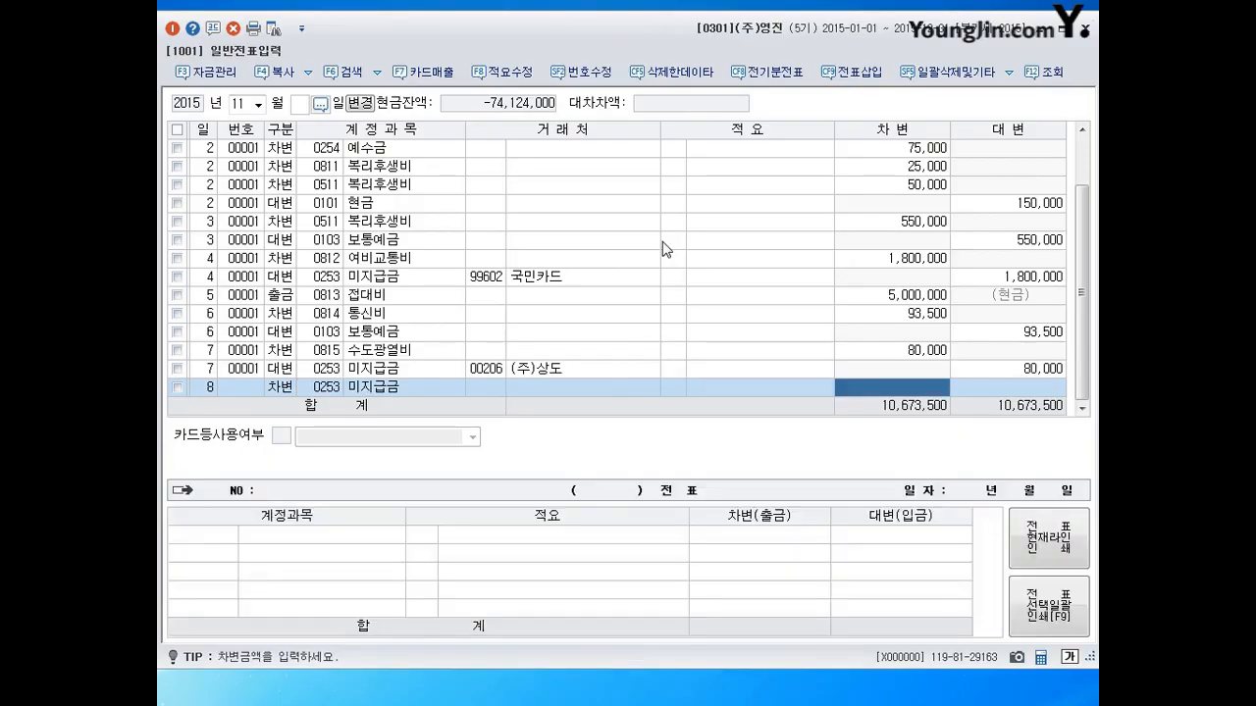
text(540000)
key(Return)
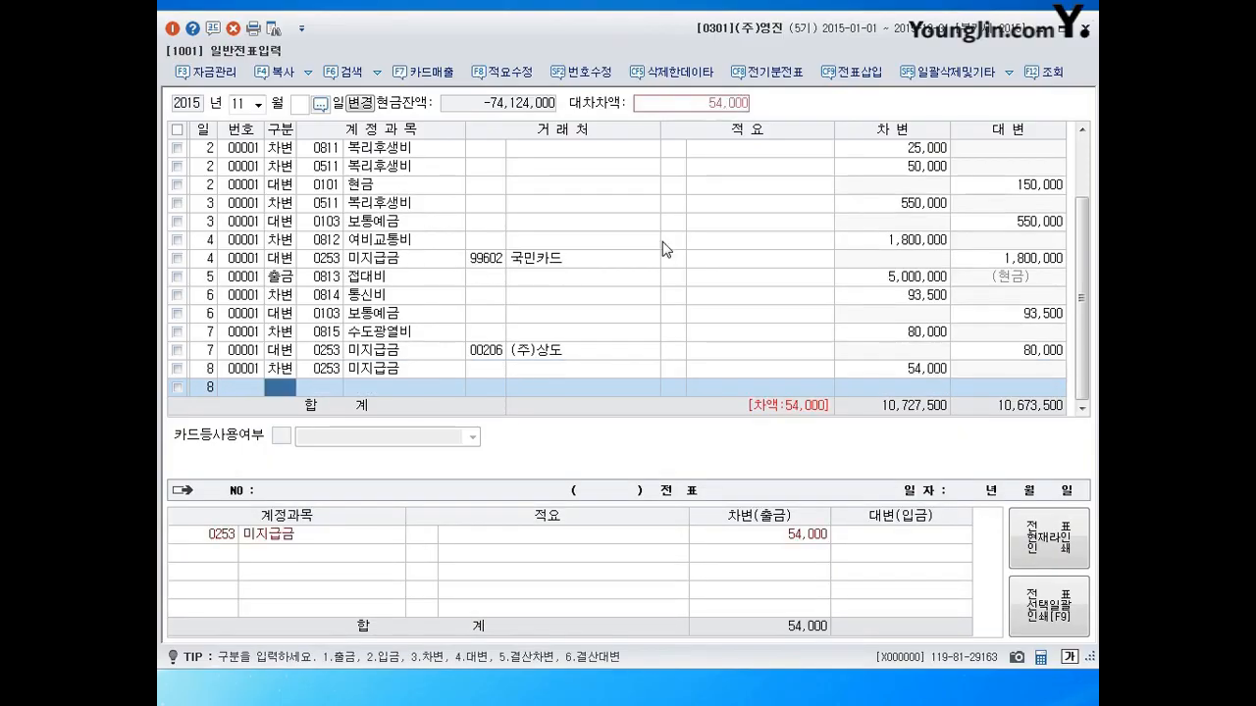
Credit 0103 보통예금 54,000 to balance at 10,727,500, then begin day 9.
text(4)
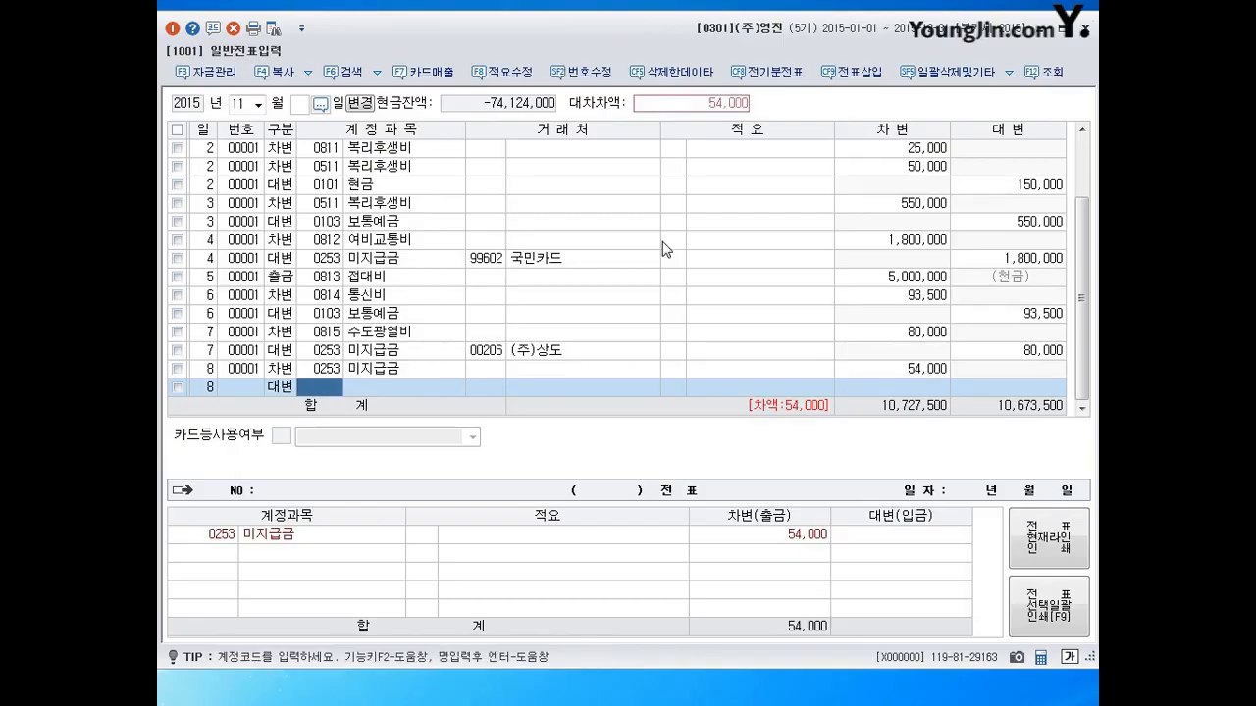
text(103)
key(Return)
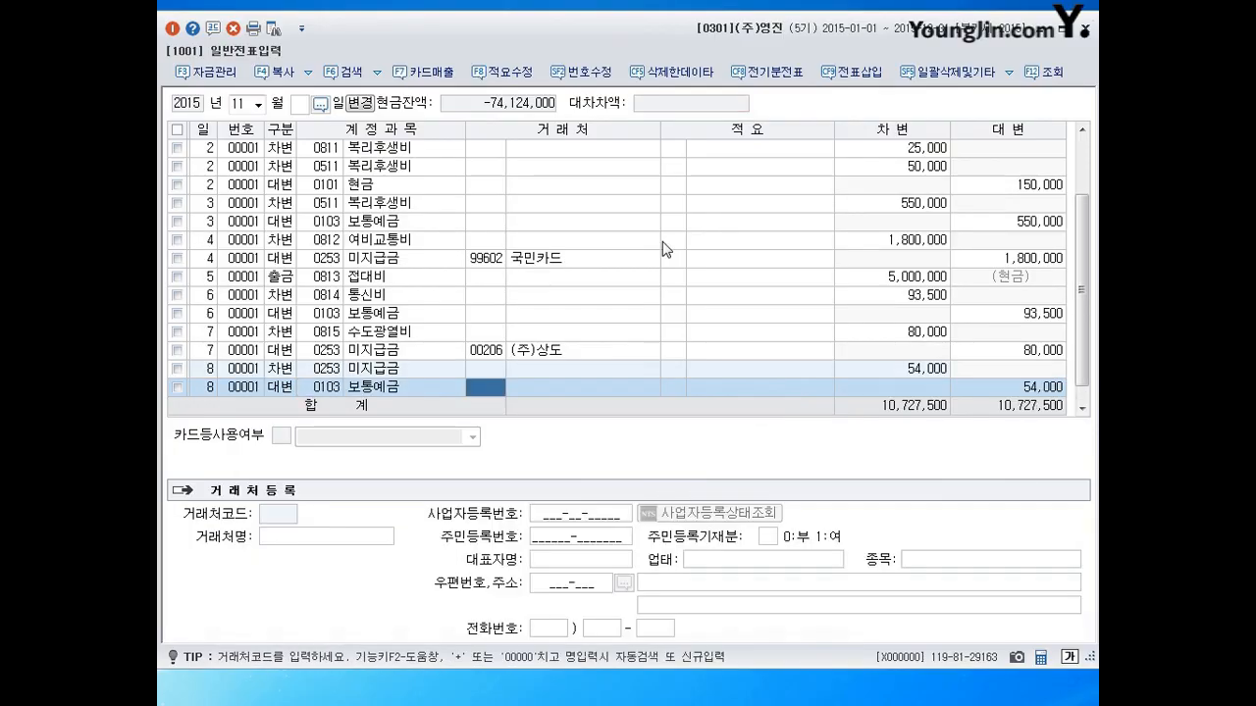
key(Return)
key(Return)
key(Return)
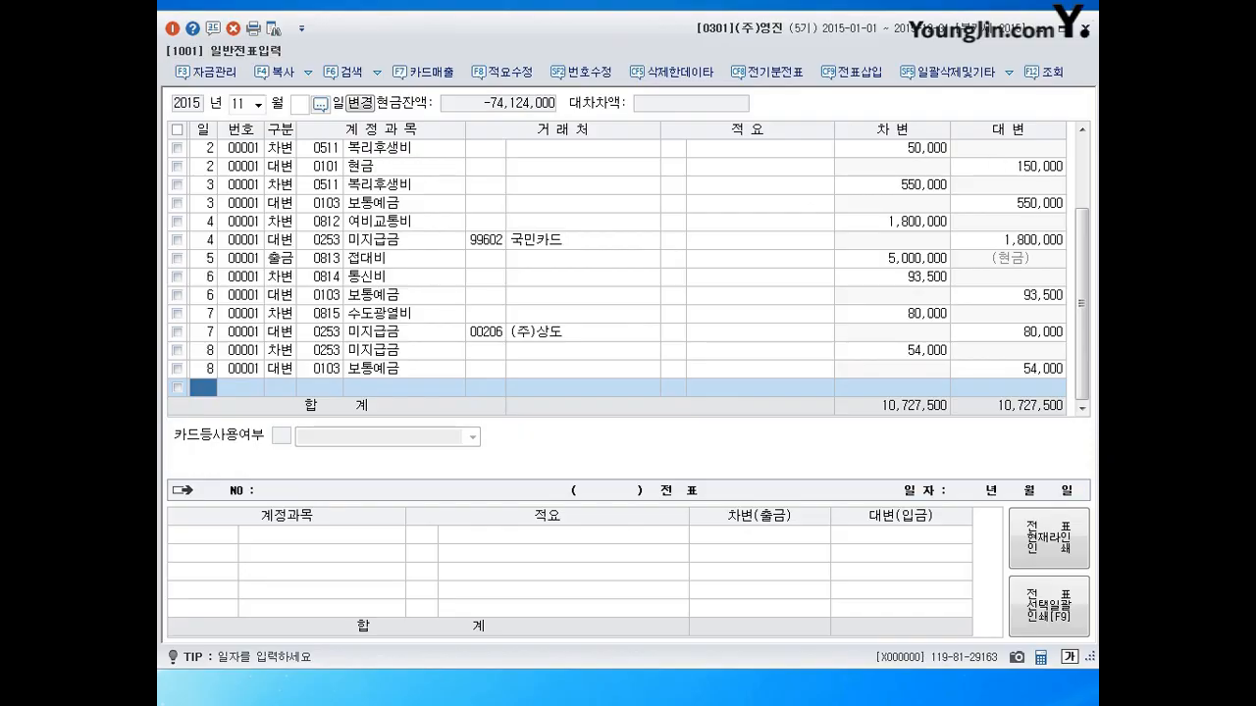
drag(767, 29, 768, 22)
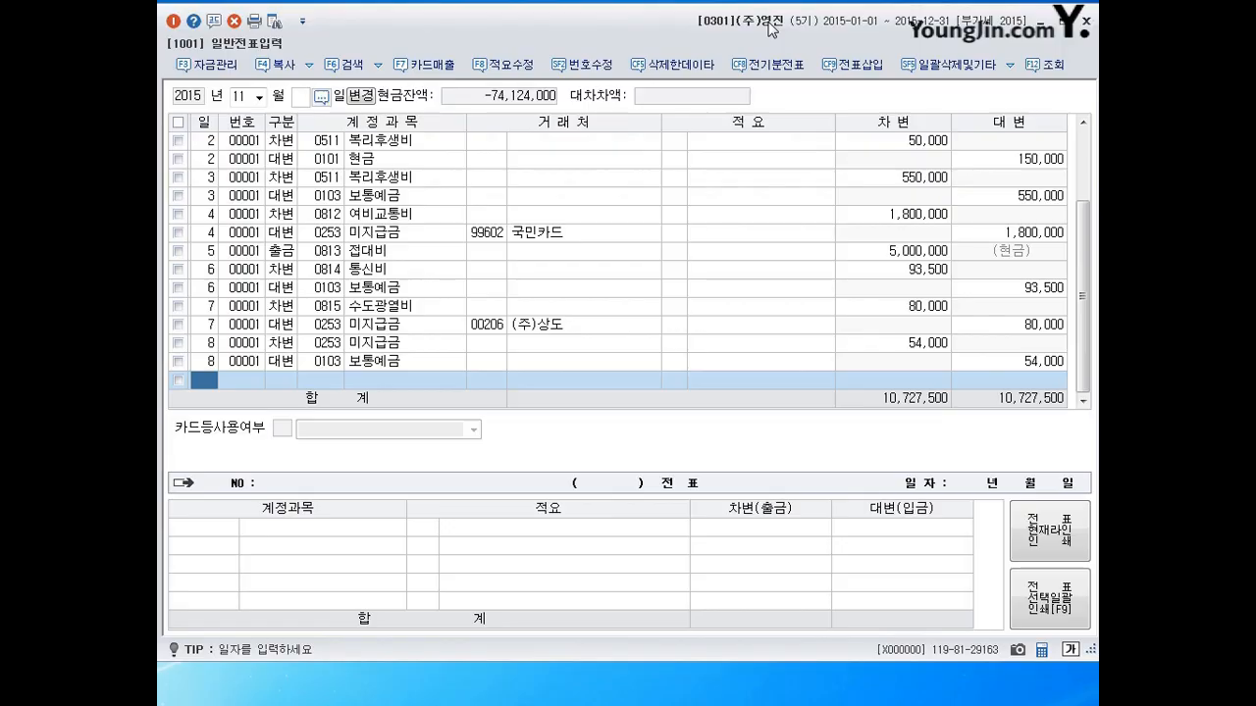
text(9)
key(Return)
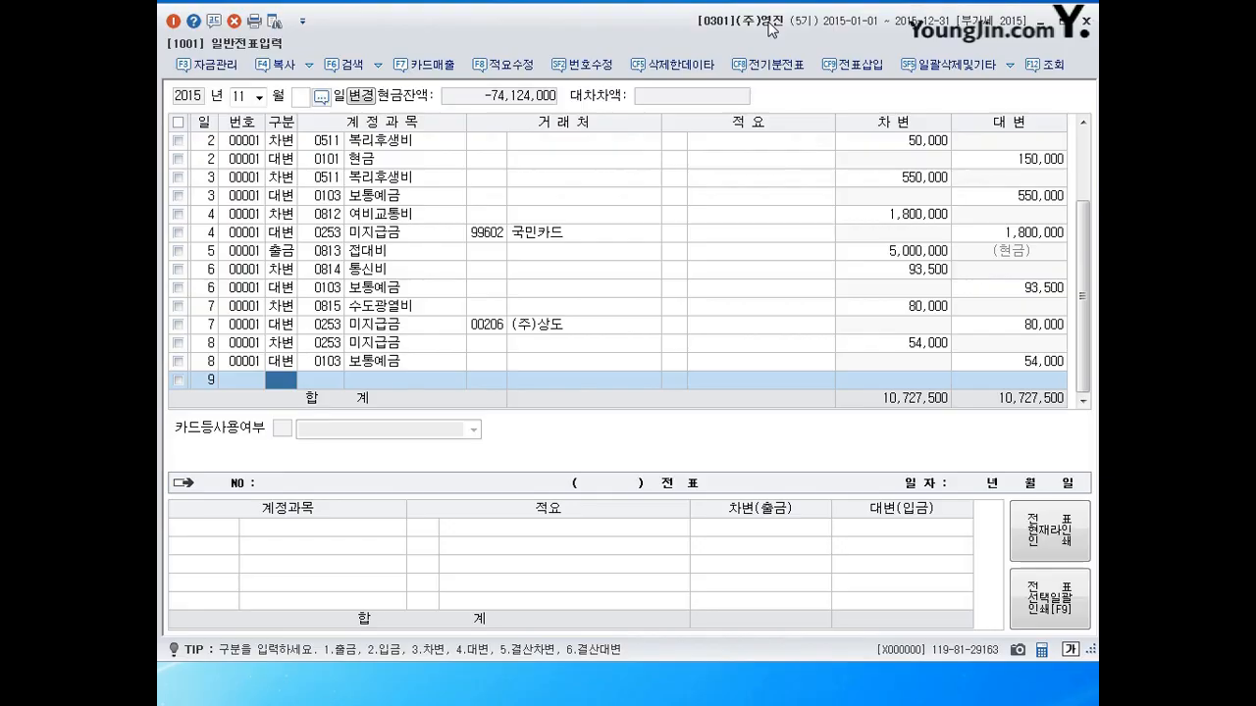
Debit 0815 수도광열비 130,000 on the day-9 voucher.
text(3)
key(Return)
text(0815)
key(Return)
key(Return)
key(Return)
text(130000)
key(Return)
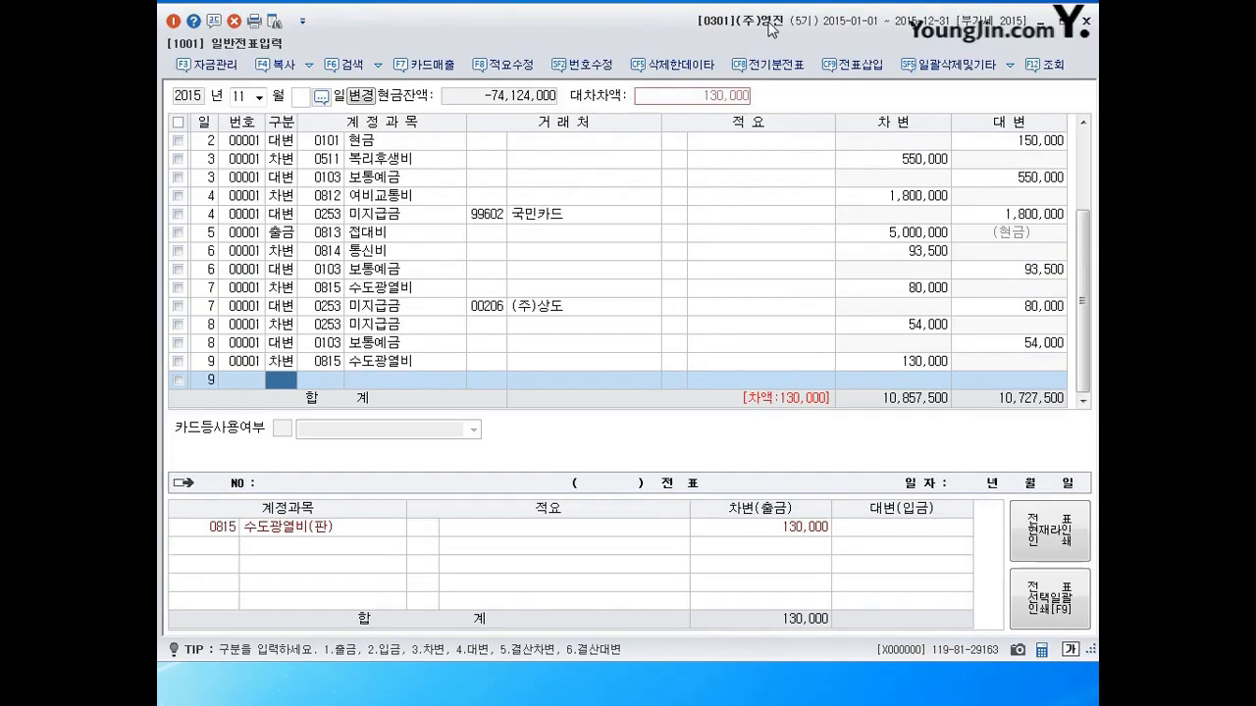
Debit 0516 전력비 1,200,000, credit 0101 현금 1,330,000, and date the next line the 10th.
text(3)
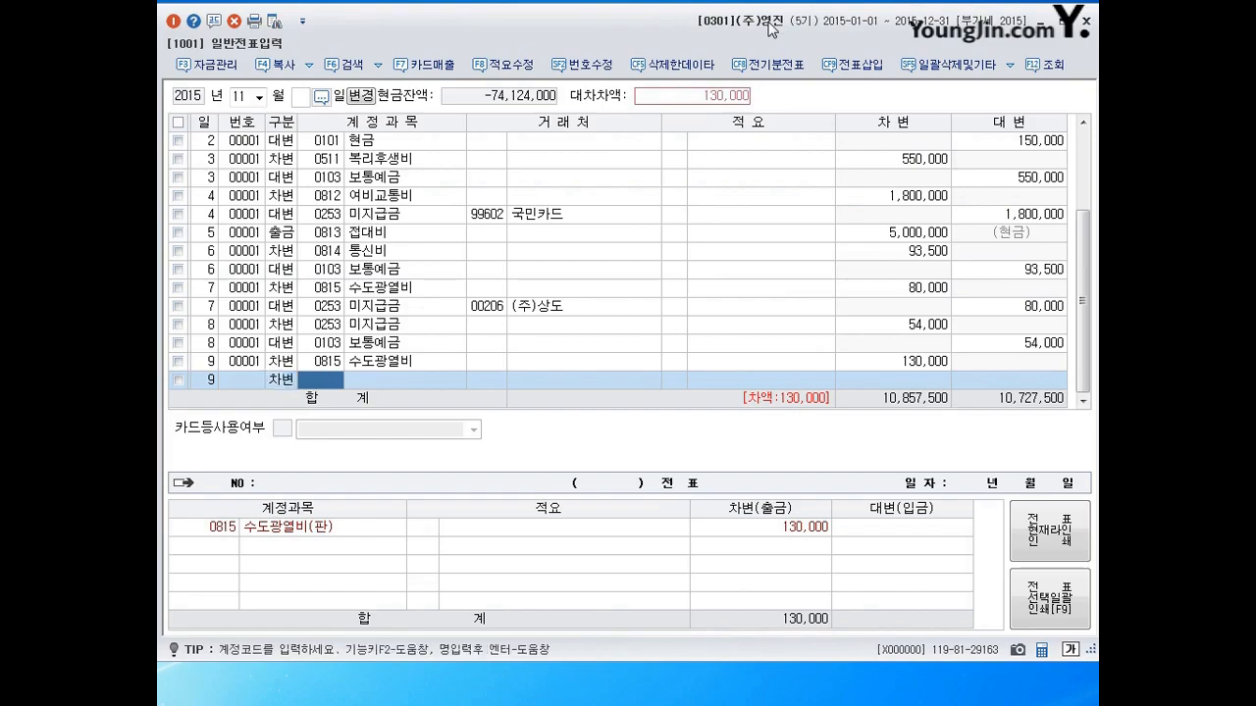
text(0516)
key(Return)
key(Return)
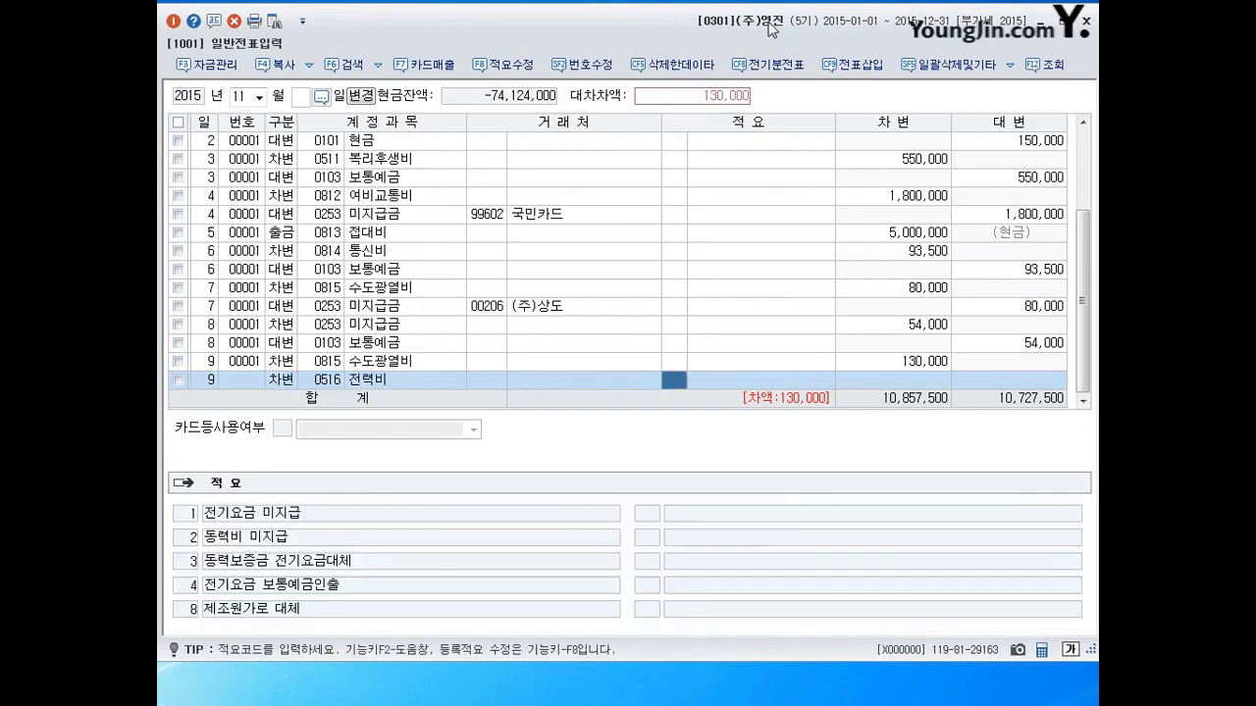
key(Return)
text(1200000)
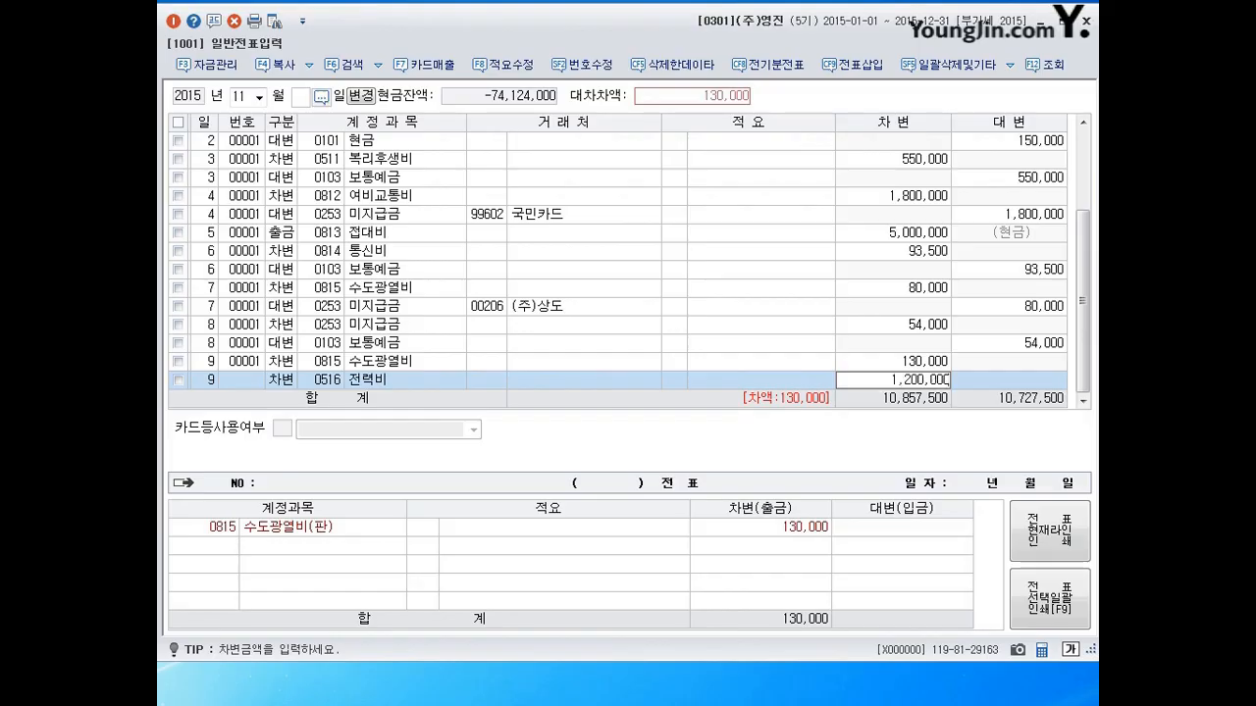
key(Return)
text(40101)
key(Return)
key(Return)
key(Return)
key(Return)
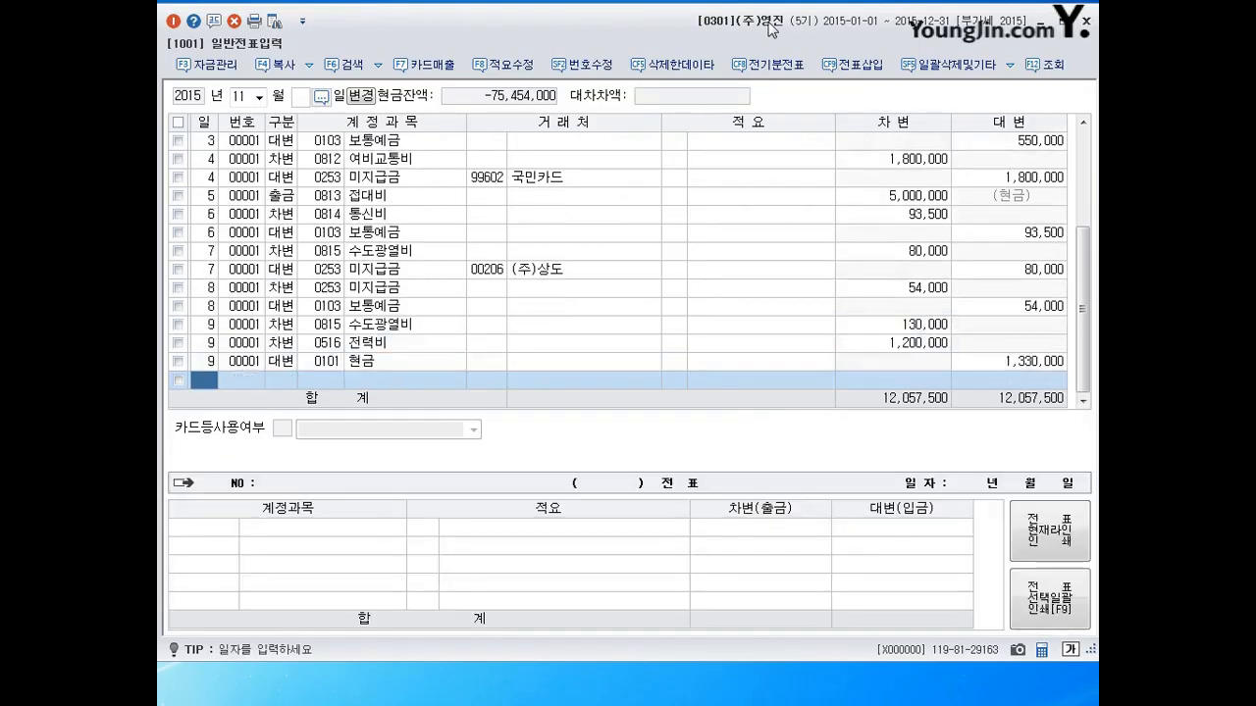
text(10)
key(Return)
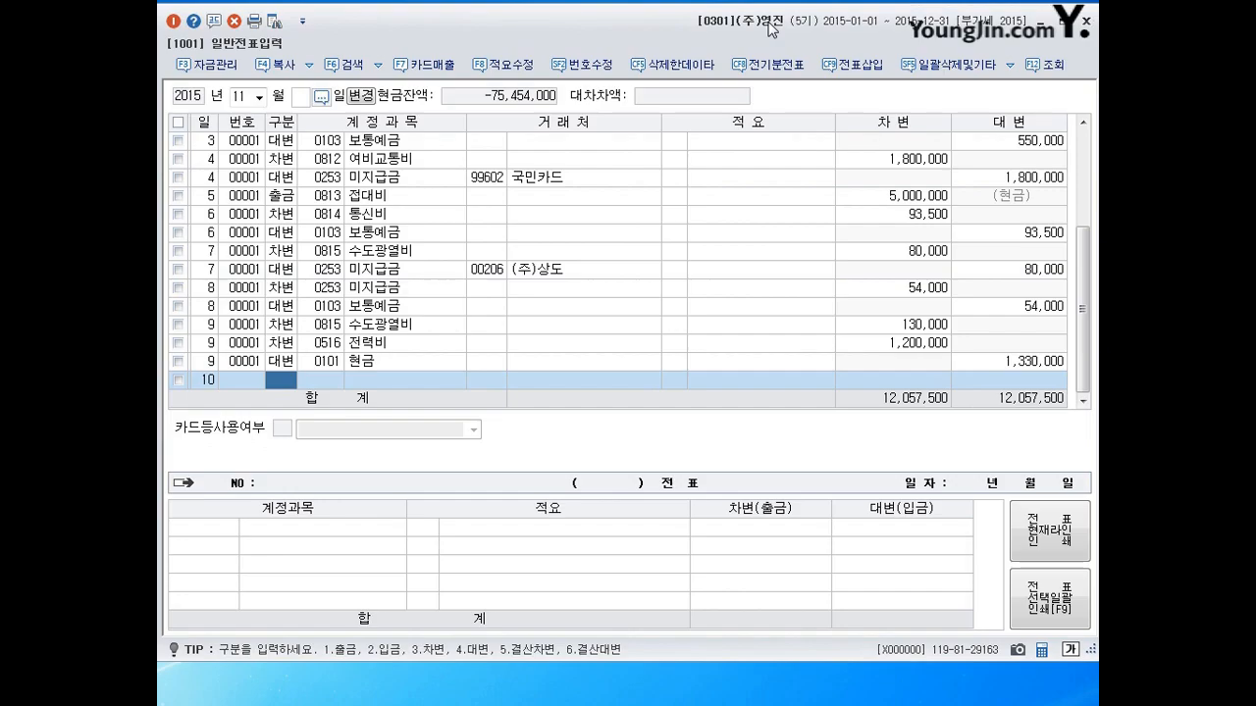
Record a day-10 cash payment of 100,000 to 0817 세금과공과.
text(3)
key(Left)
text(10817)
key(Return)
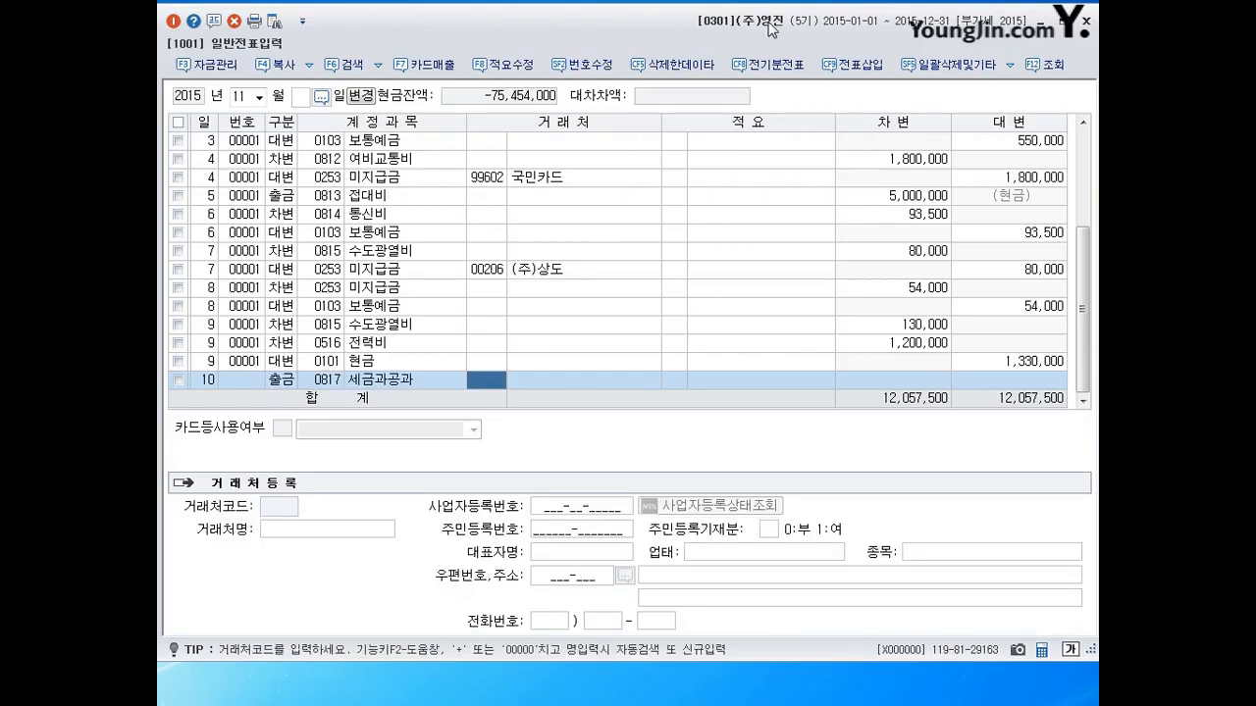
key(Return)
key(Return)
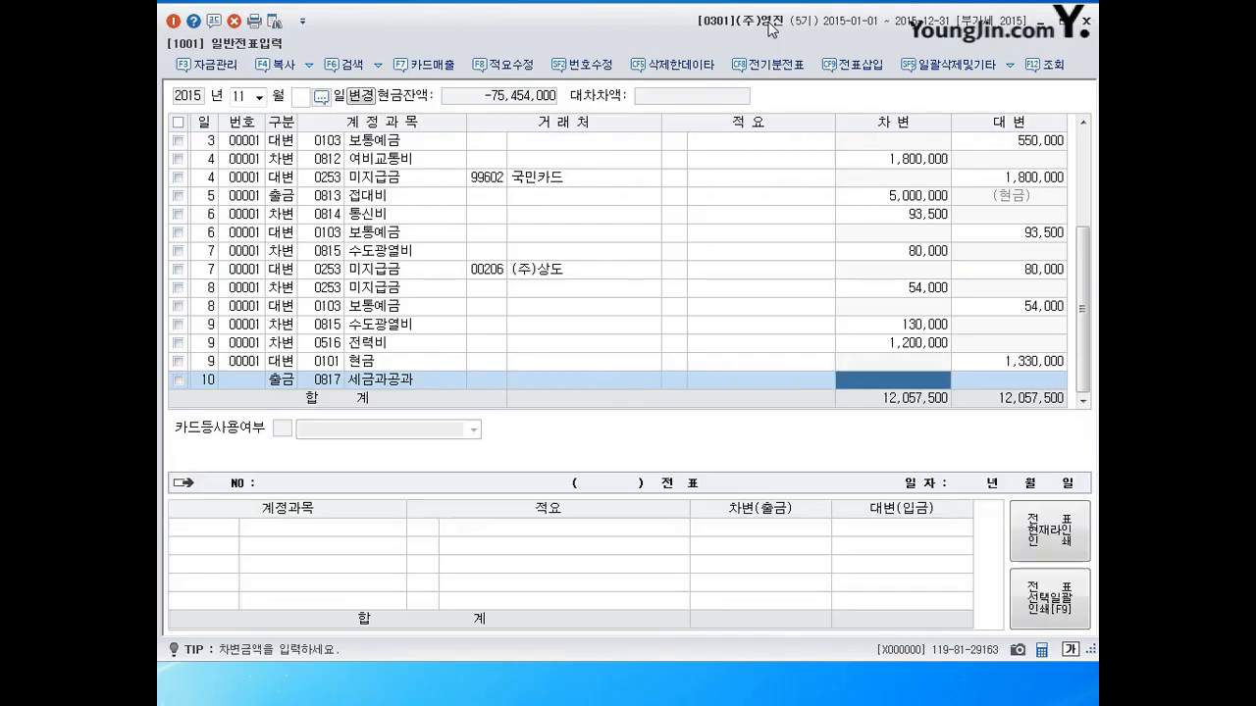
text(1000000)
key(Return)
Record a day-11 cash payment of 1,000,000 to 세금과공과, then date the next line the 12th.
text(11)
key(Return)
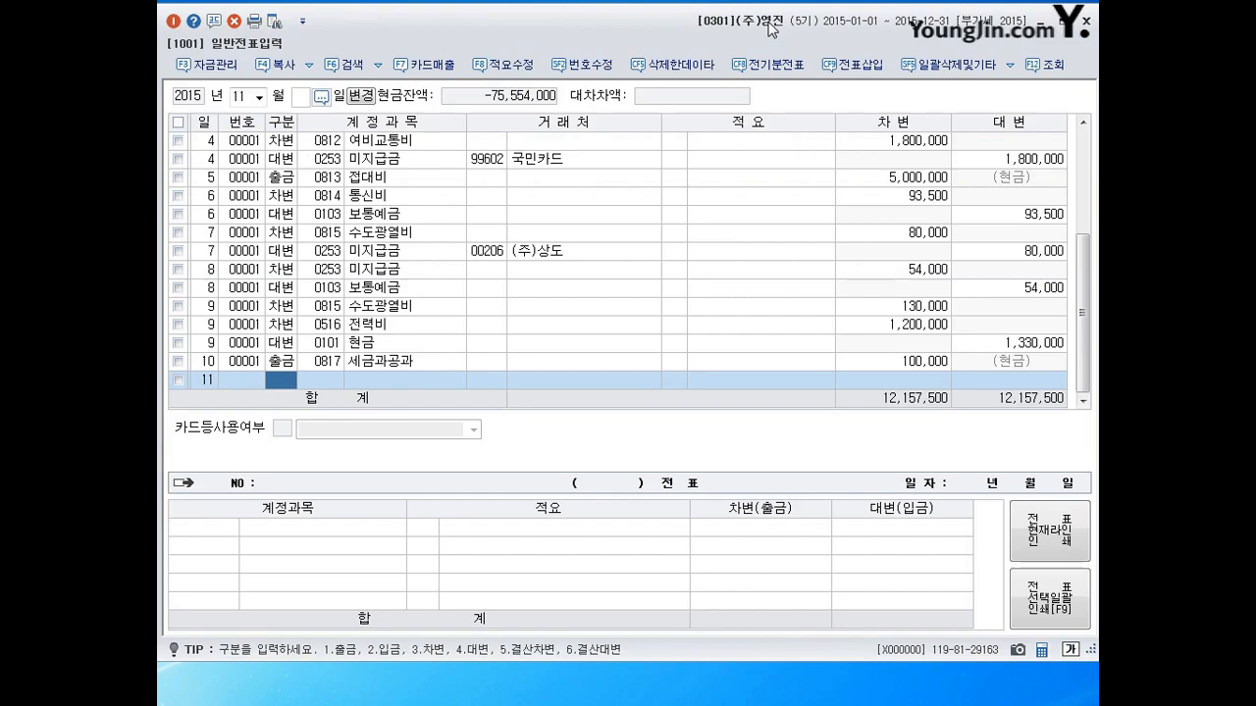
text(1)
key(Return)
key(Return)
key(Return)
key(Return)
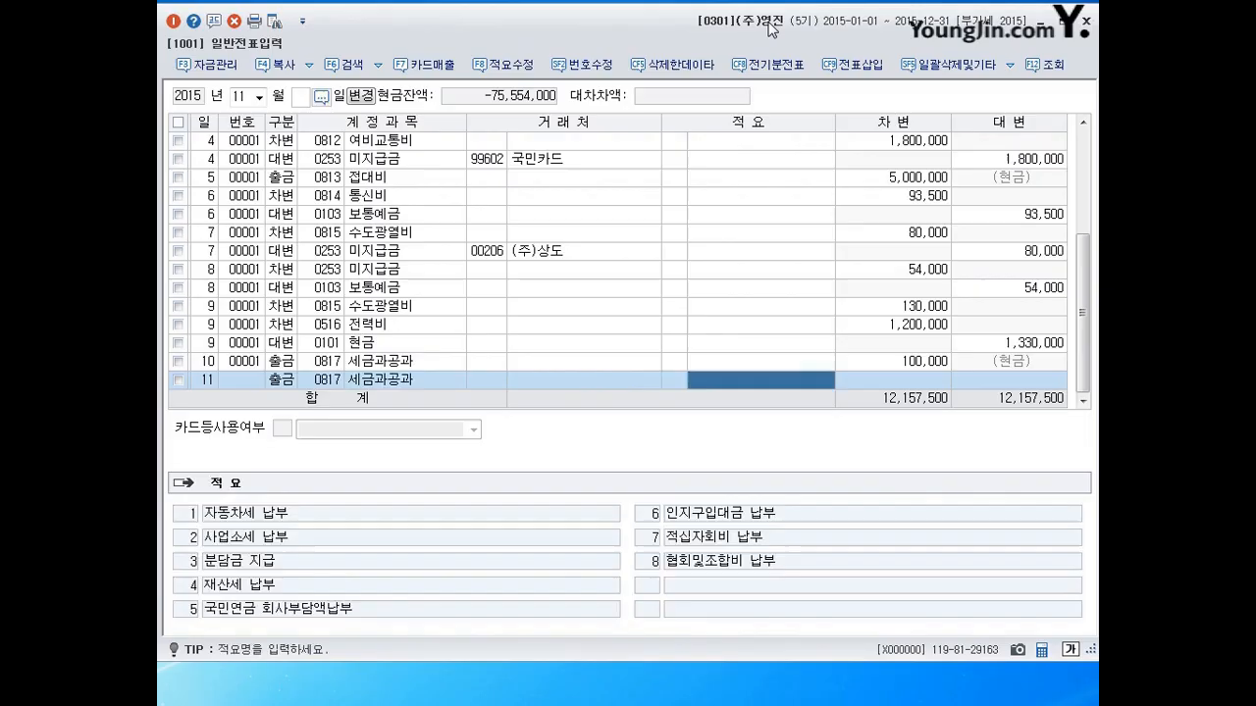
key(Return)
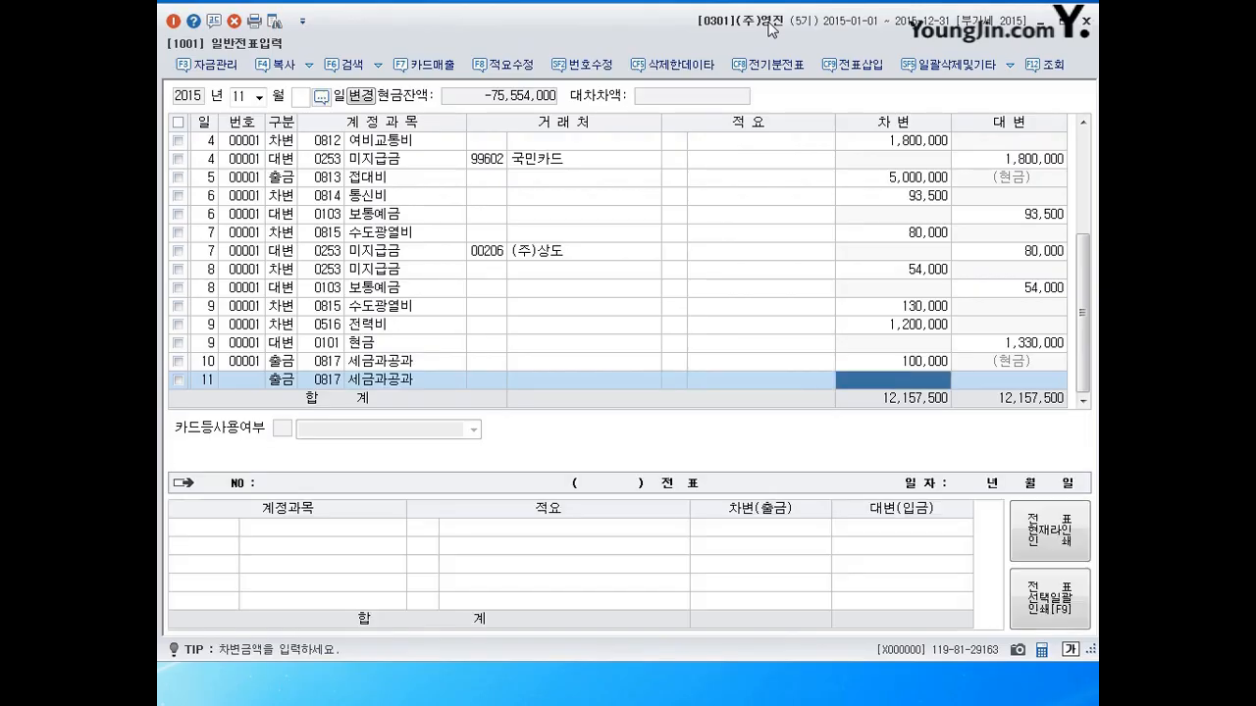
text(1000000)
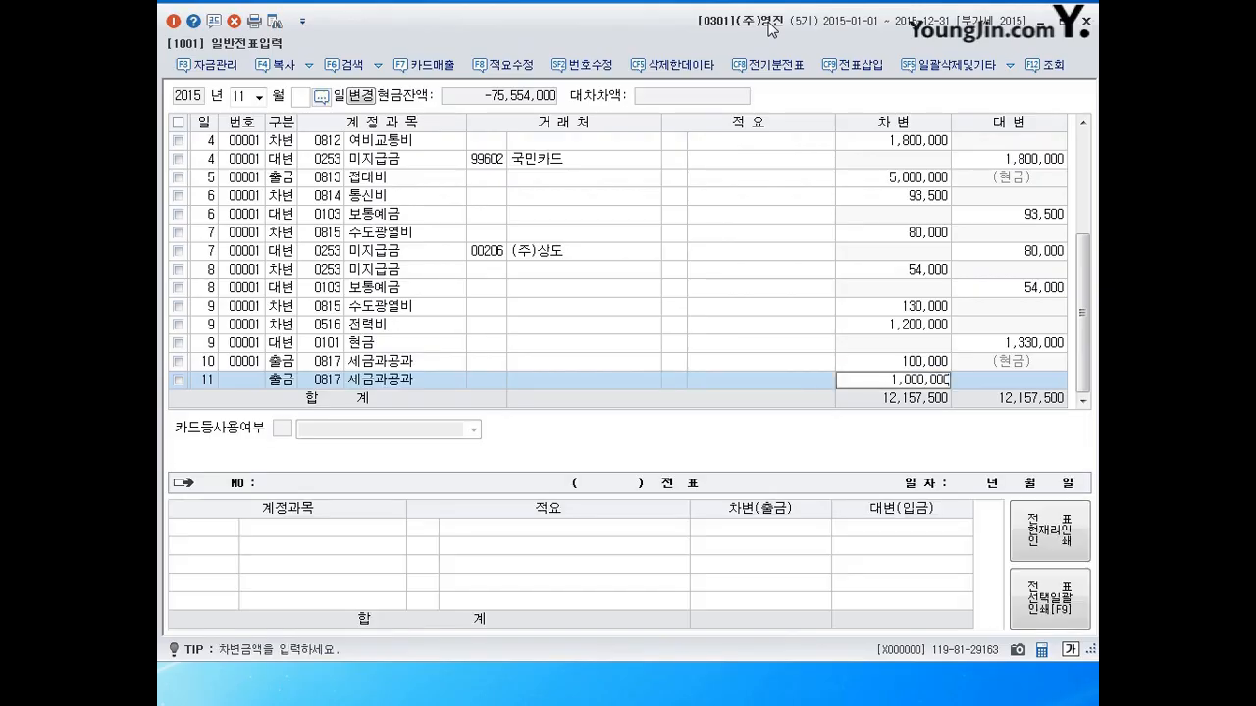
key(Return)
key(Left)
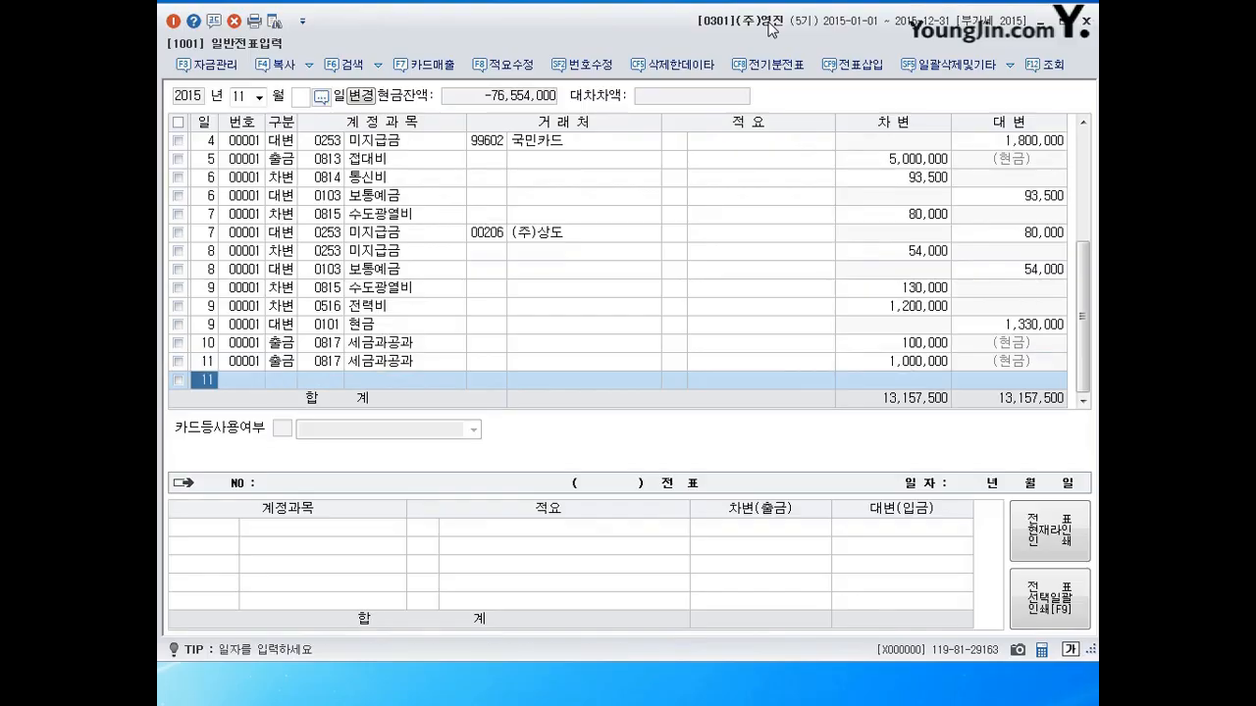
text(12)
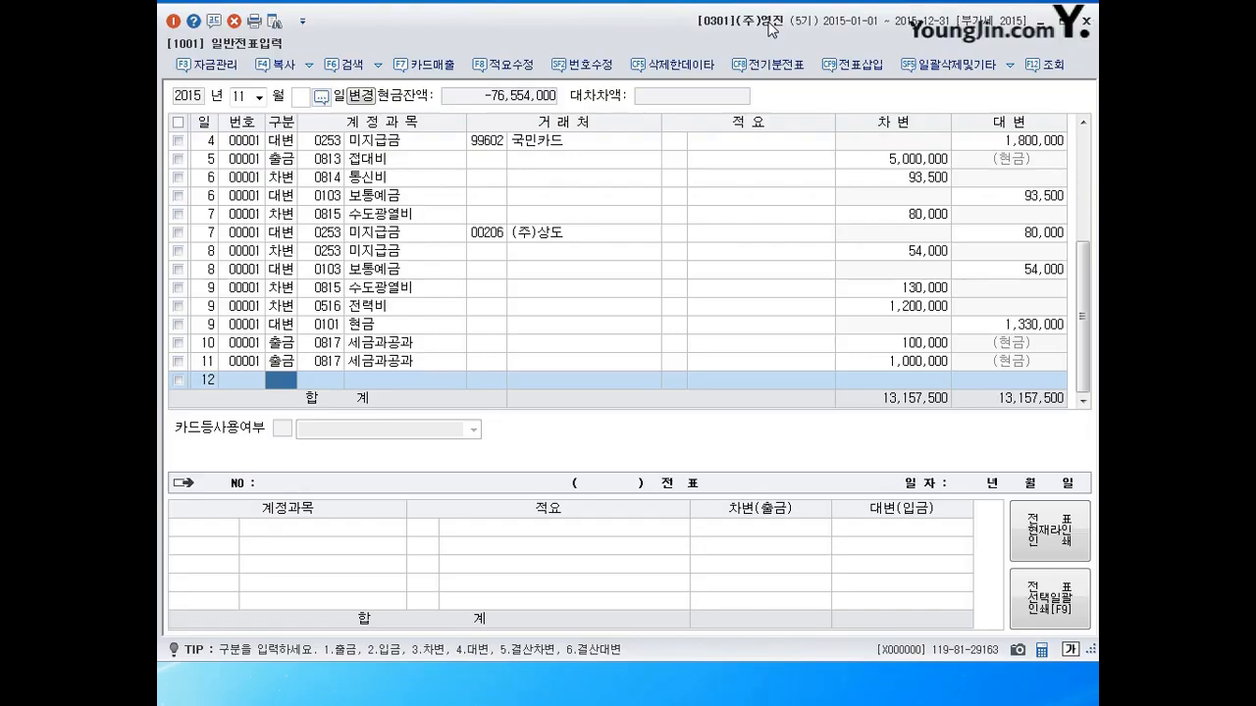
Debit 0517 세금과공과 1,250,000 on the day-12 voucher.
text(3)
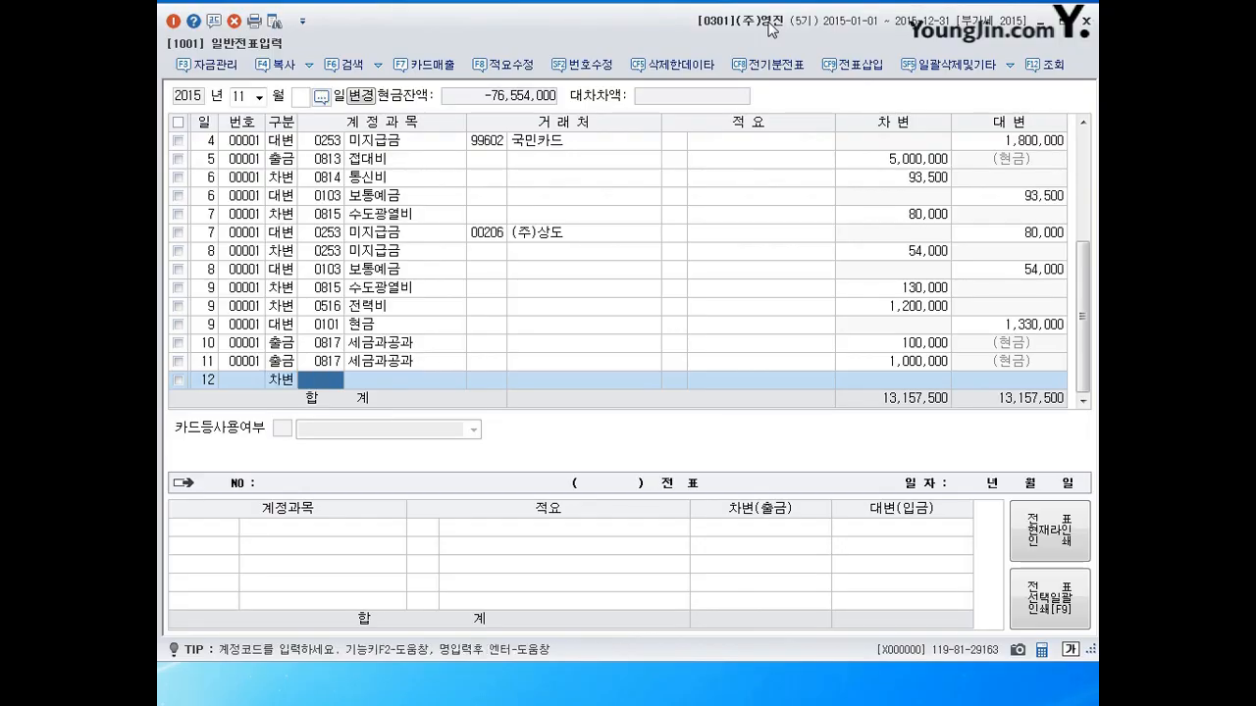
text(0517)
key(Return)
key(Return)
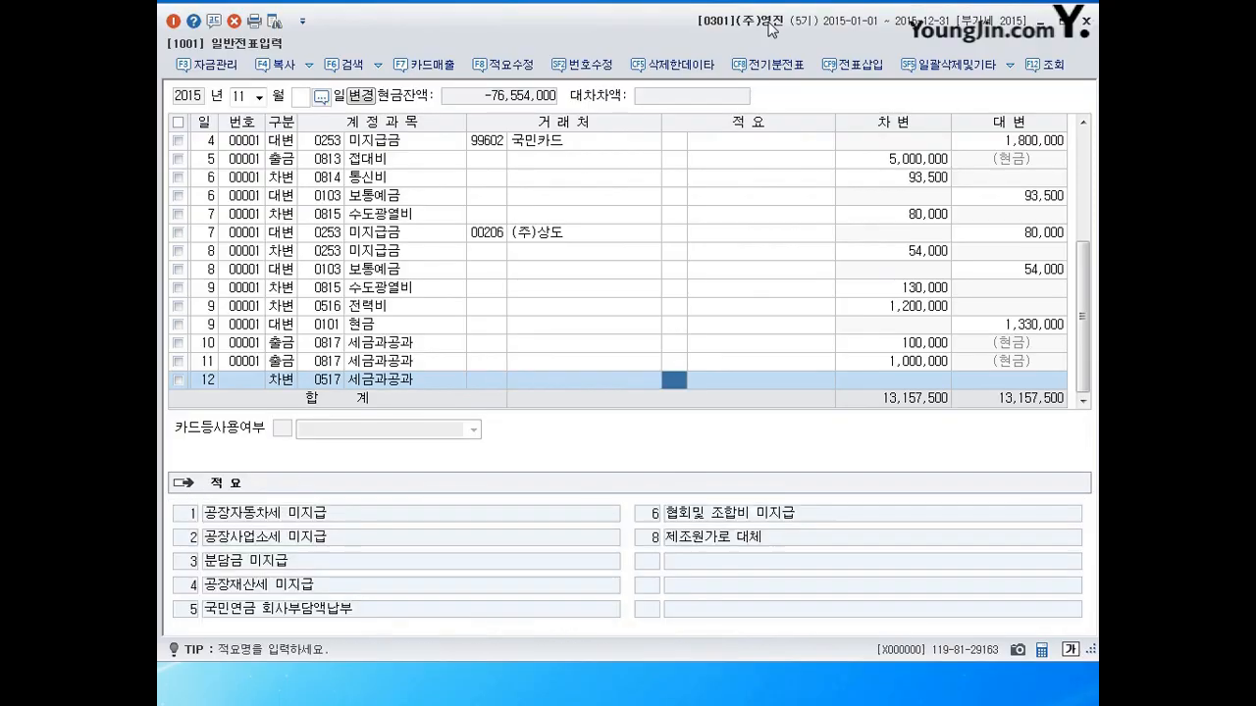
key(Return)
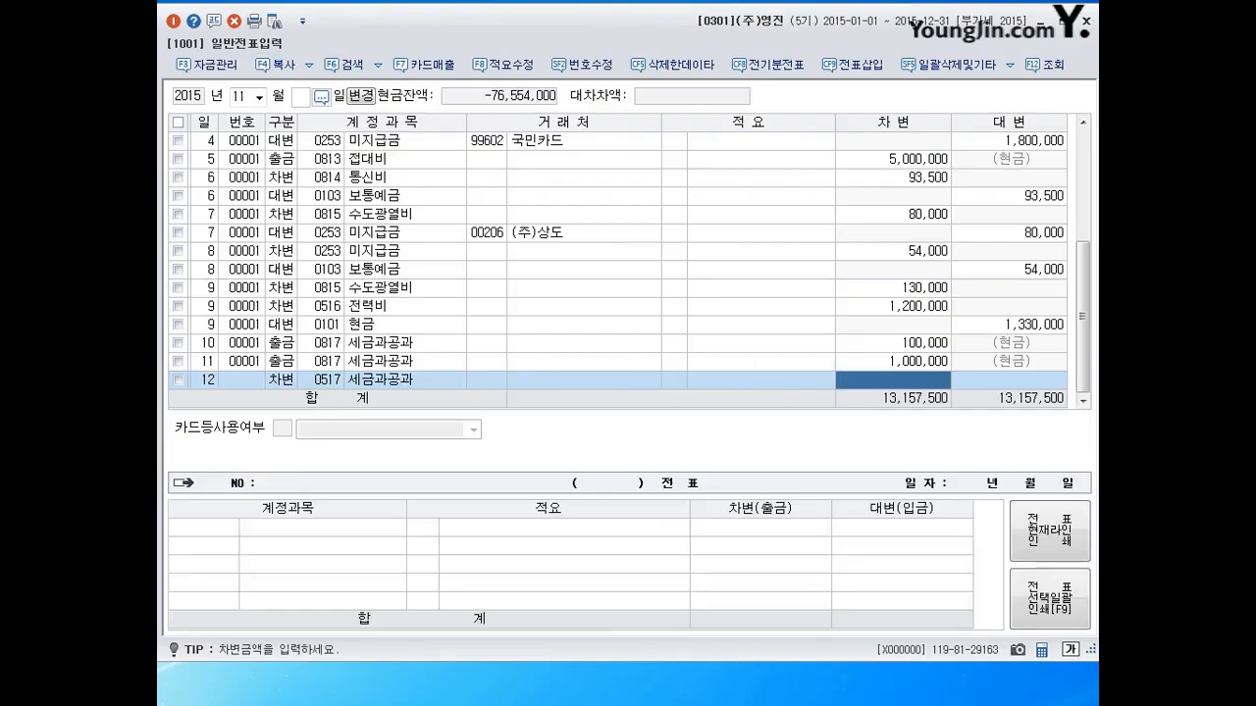
text(1250000)
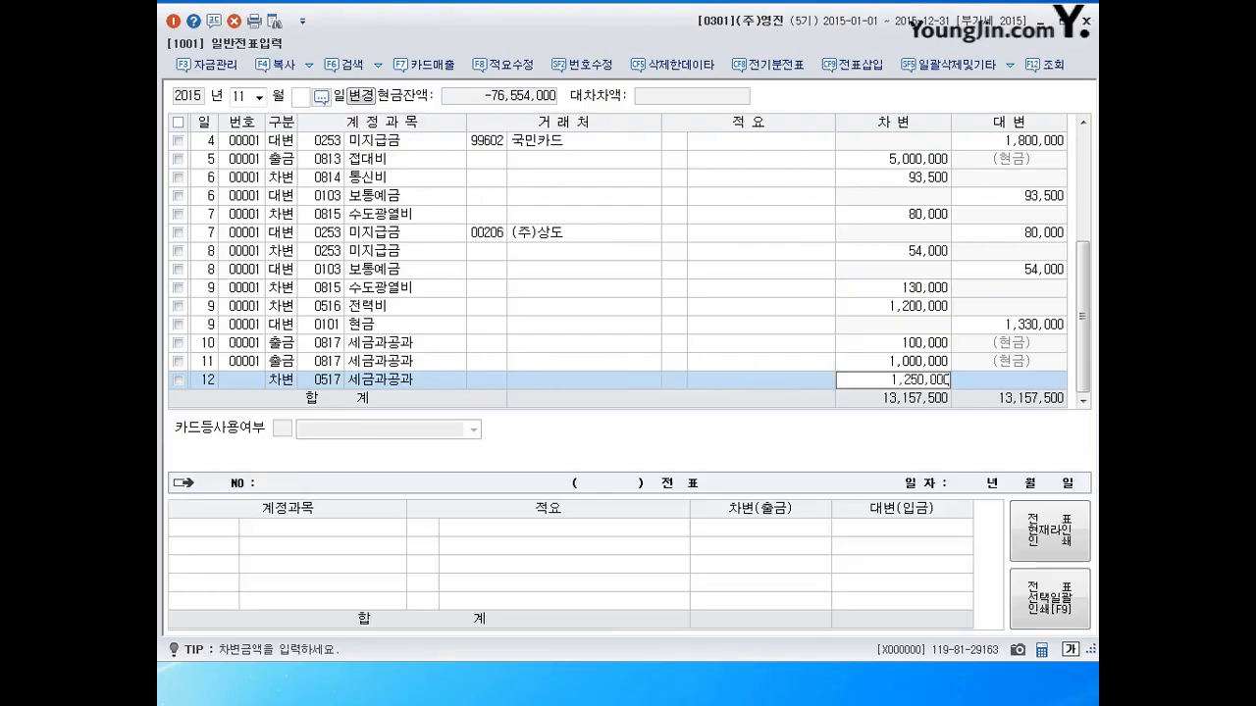
key(Return)
Debit 0817 세금과공과 2,100,000 and credit 0101 현금 3,350,000 to balance day 12.
text(0817)
key(Return)
key(Return)
key(Return)
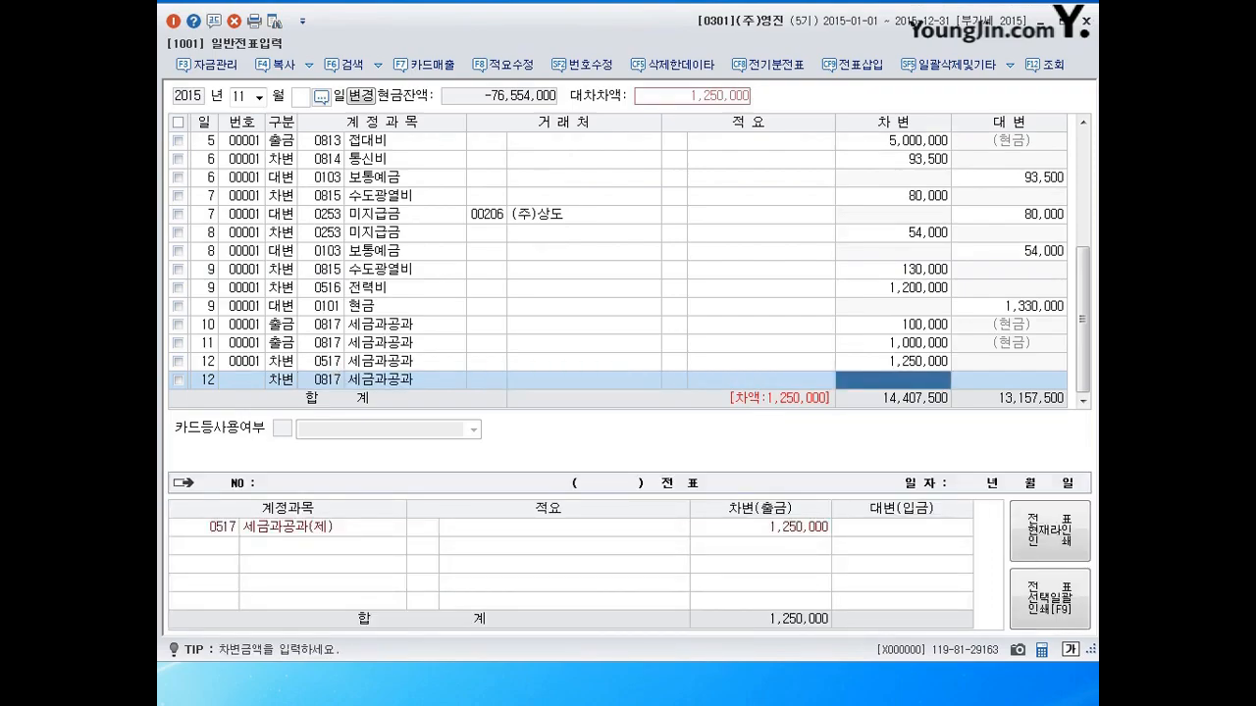
text(2100000)
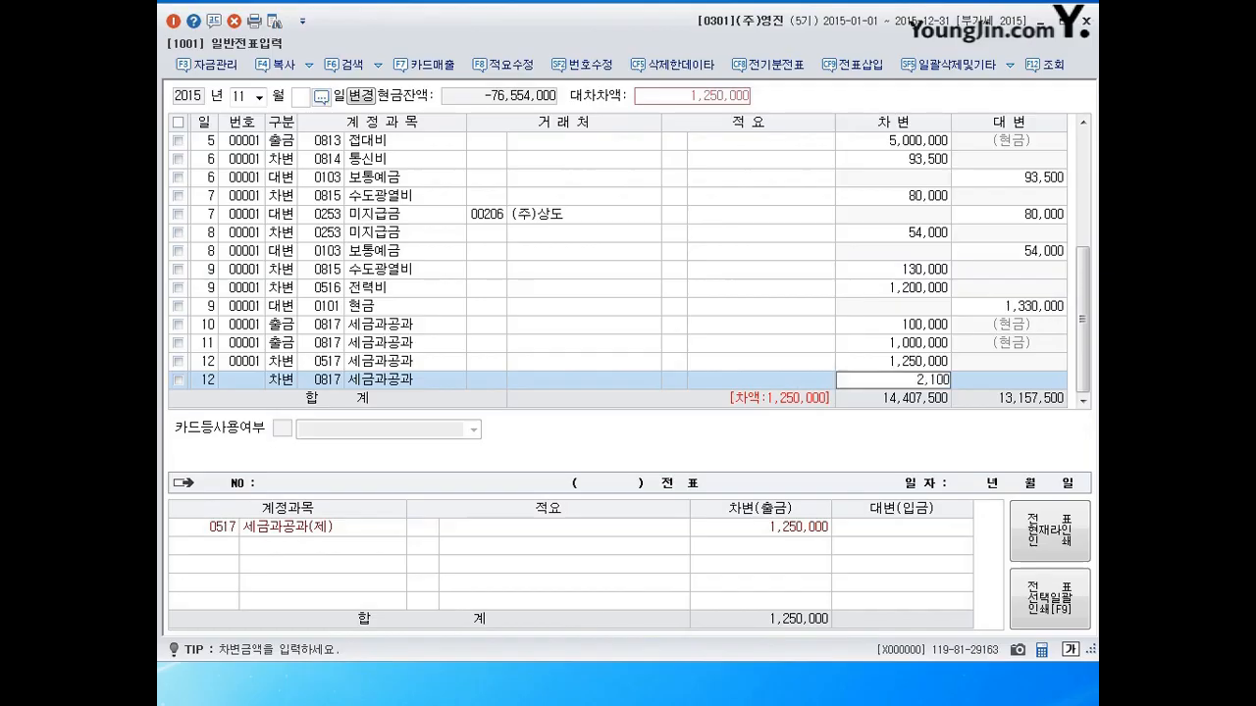
key(Return)
text(4101)
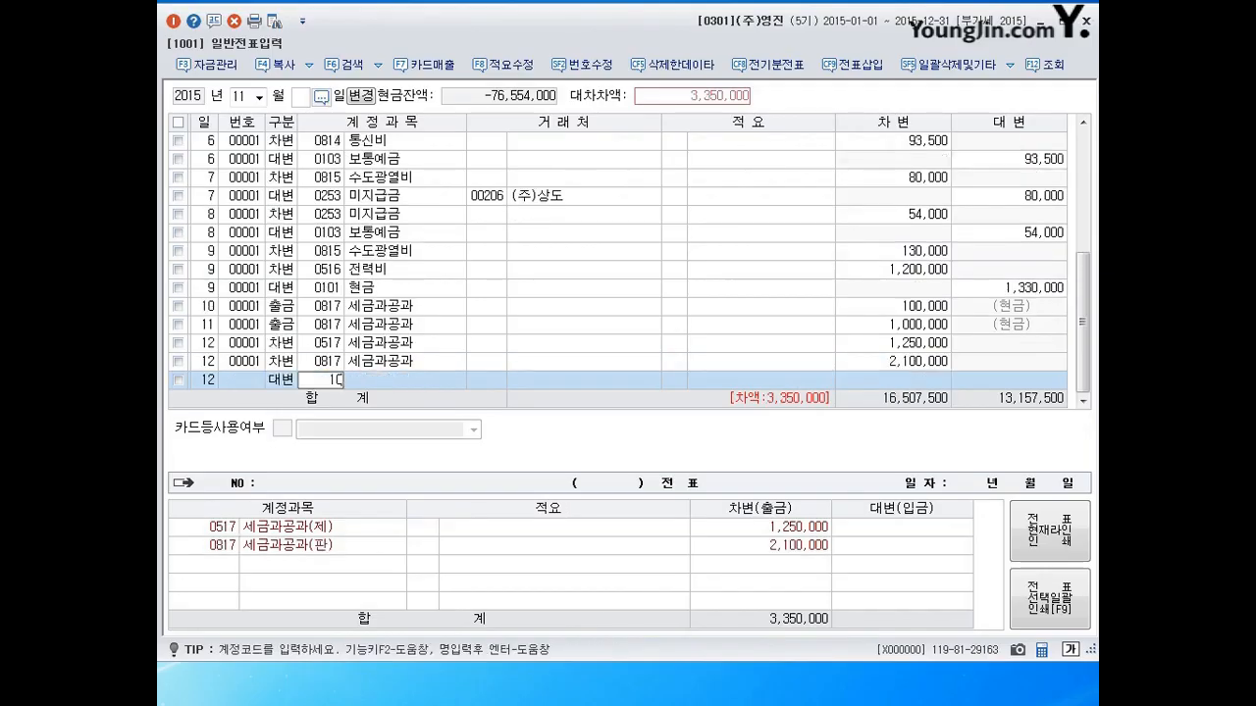
key(Return)
key(Return)
key(Return)
key(Return)
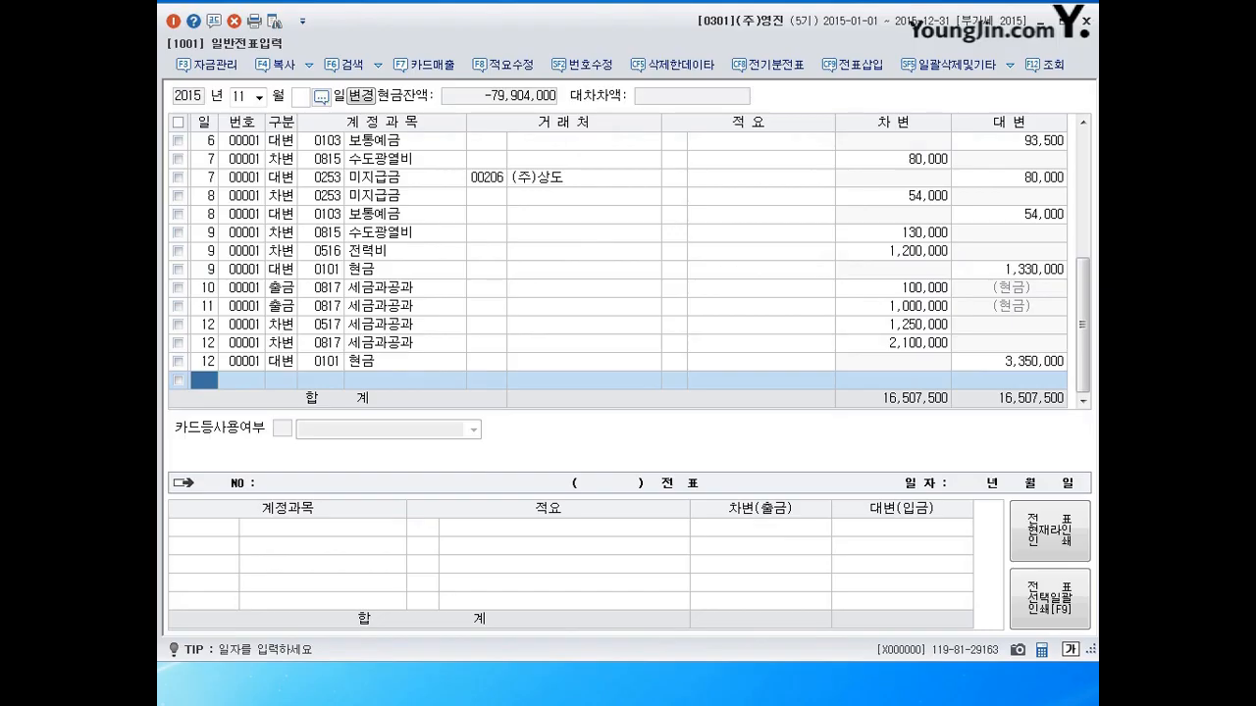
Start a new day-13 line as a debit entry.
text(13)
key(Return)
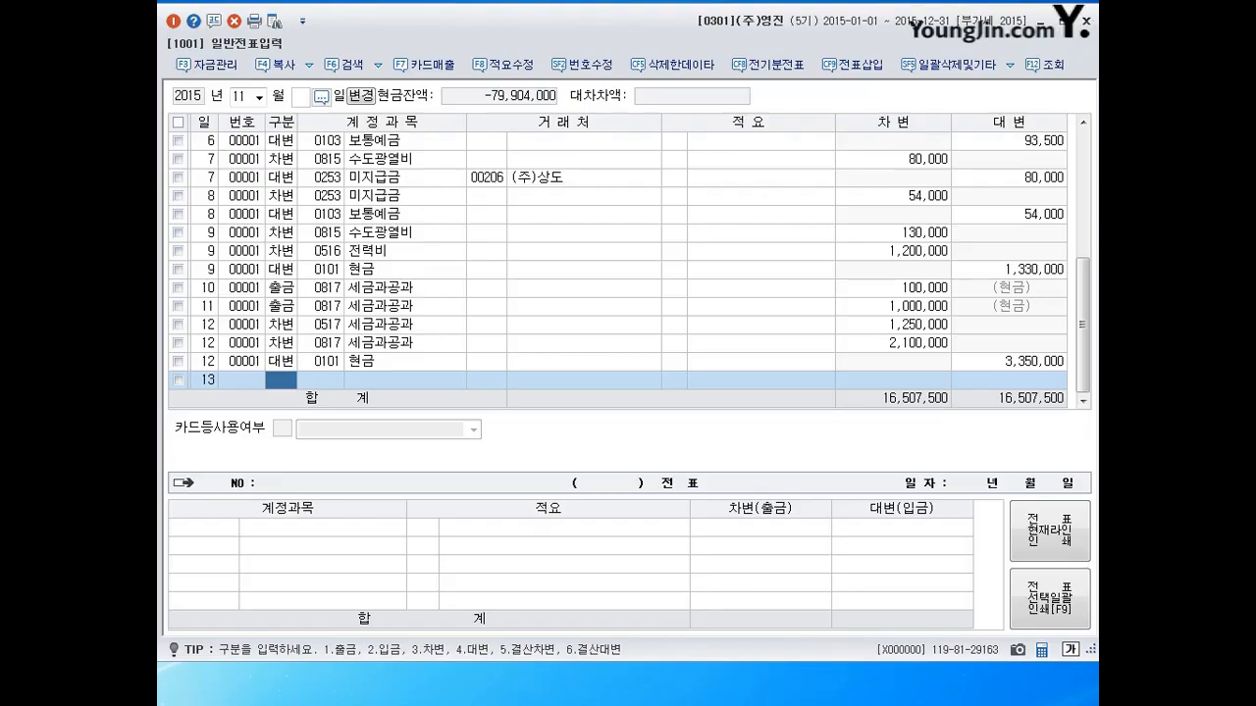
text(3)
key(Return)
Debit 0819 임차료 500,000 on the day-13 voucher.
text(0819)
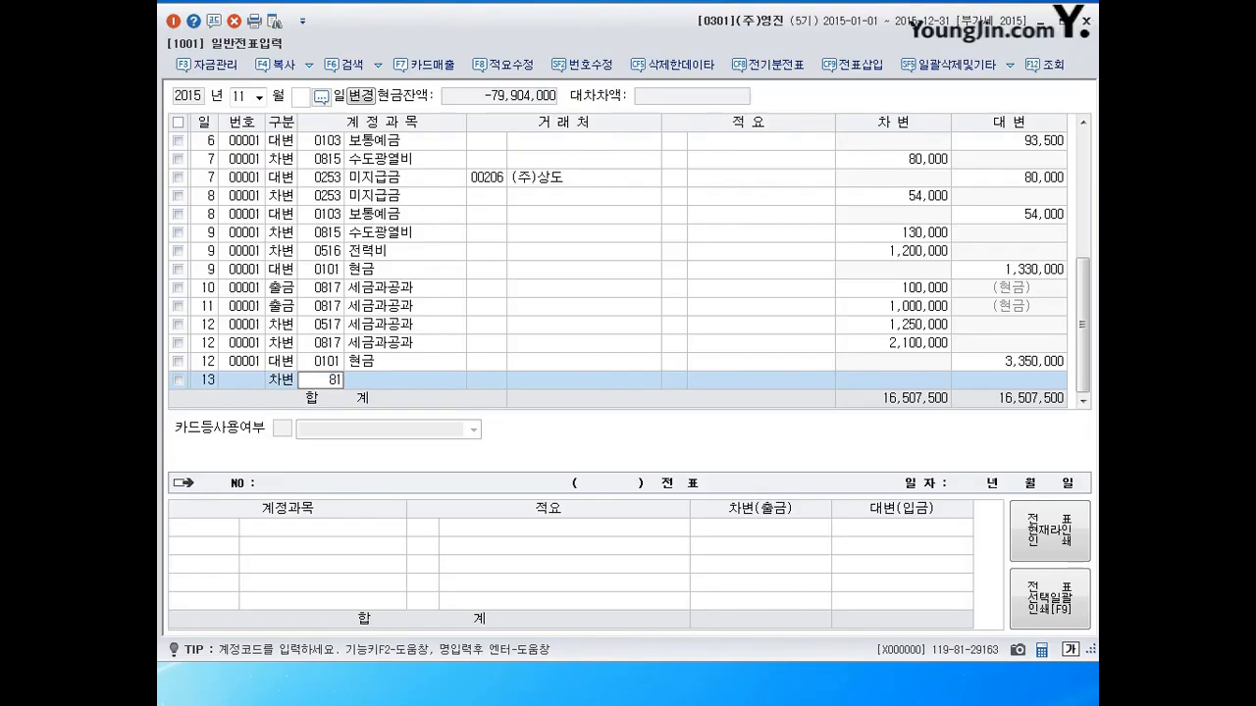
key(Return)
key(Return)
key(Return)
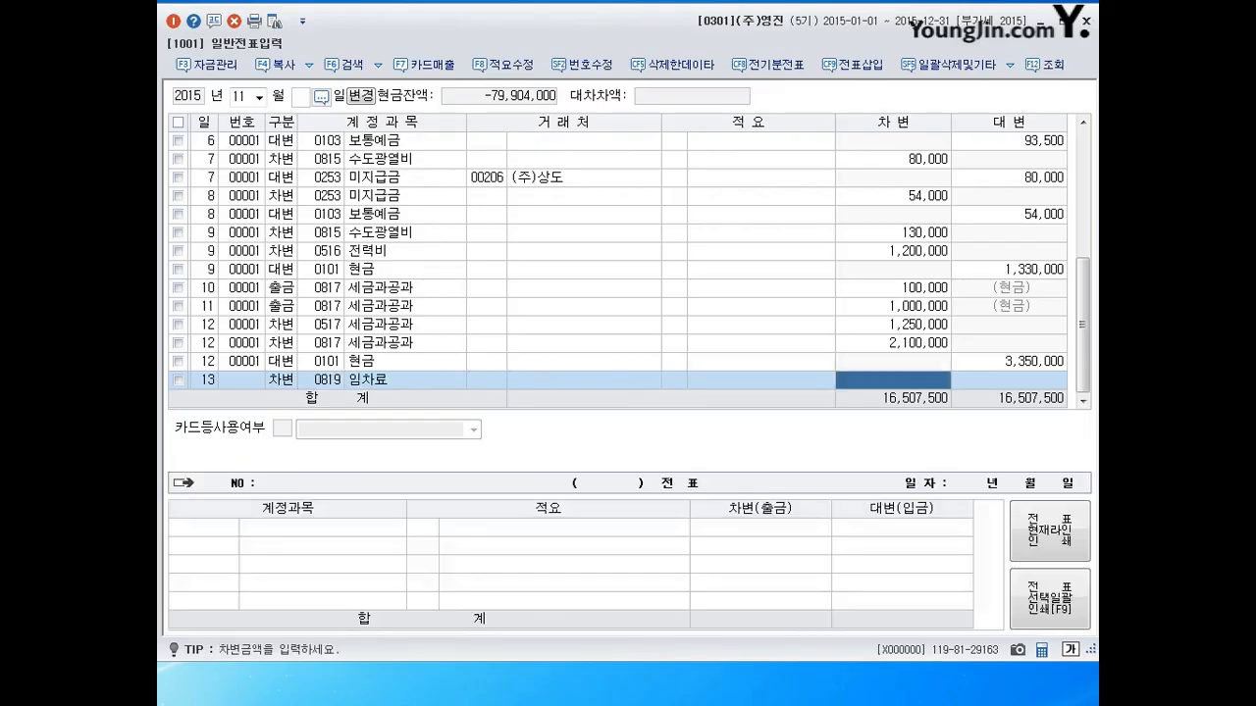
text(5000000)
key(Return)
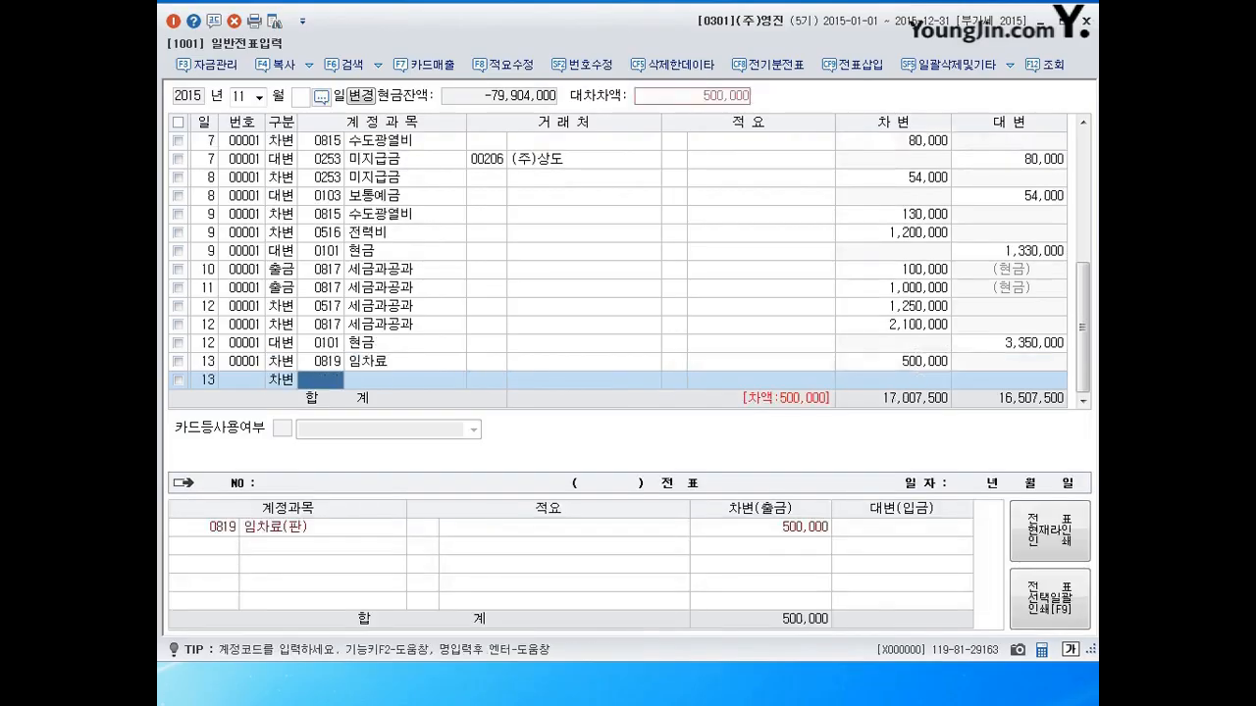
Add a 0831 수수료비용 debit of 1,600.
text(83)
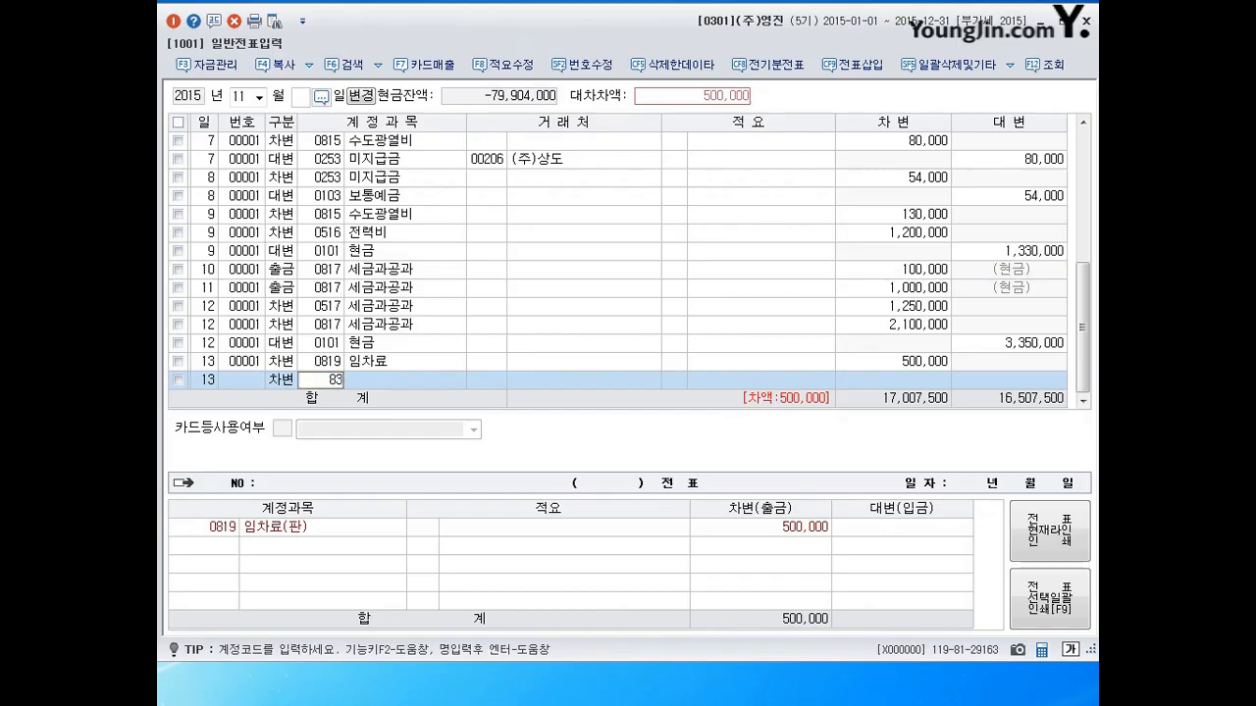
text(1)
key(Return)
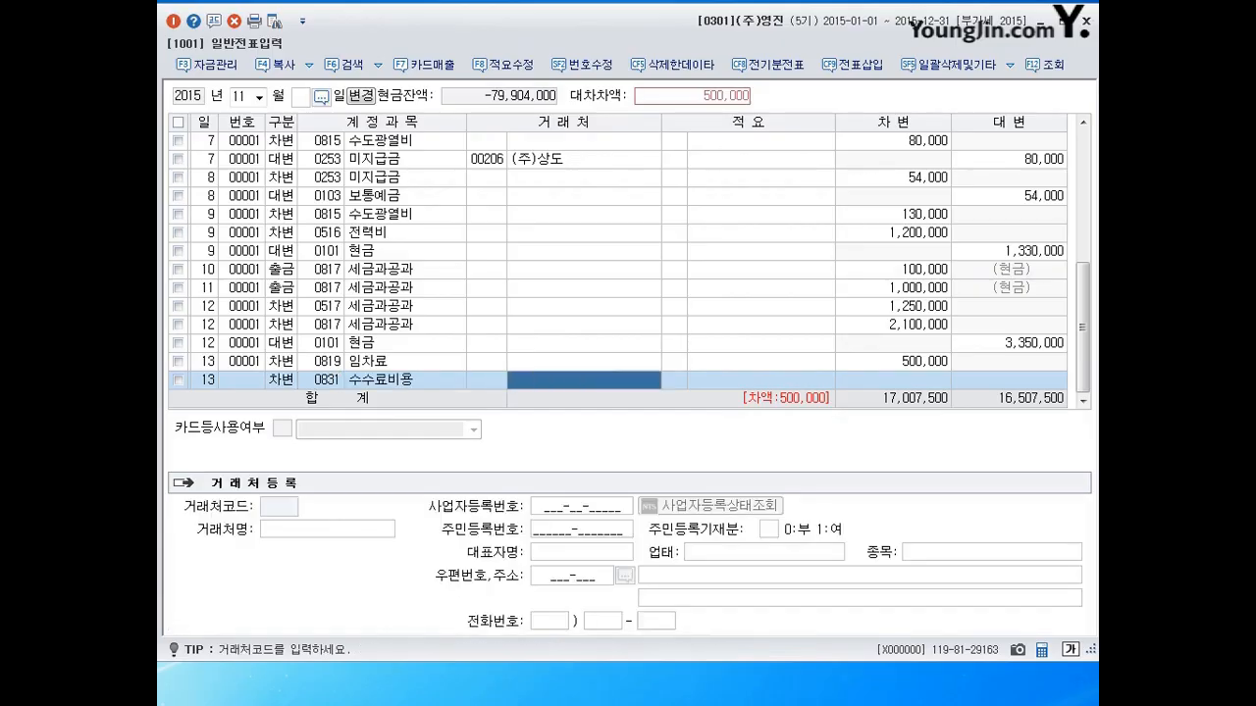
key(Return)
key(Return)
text(1600)
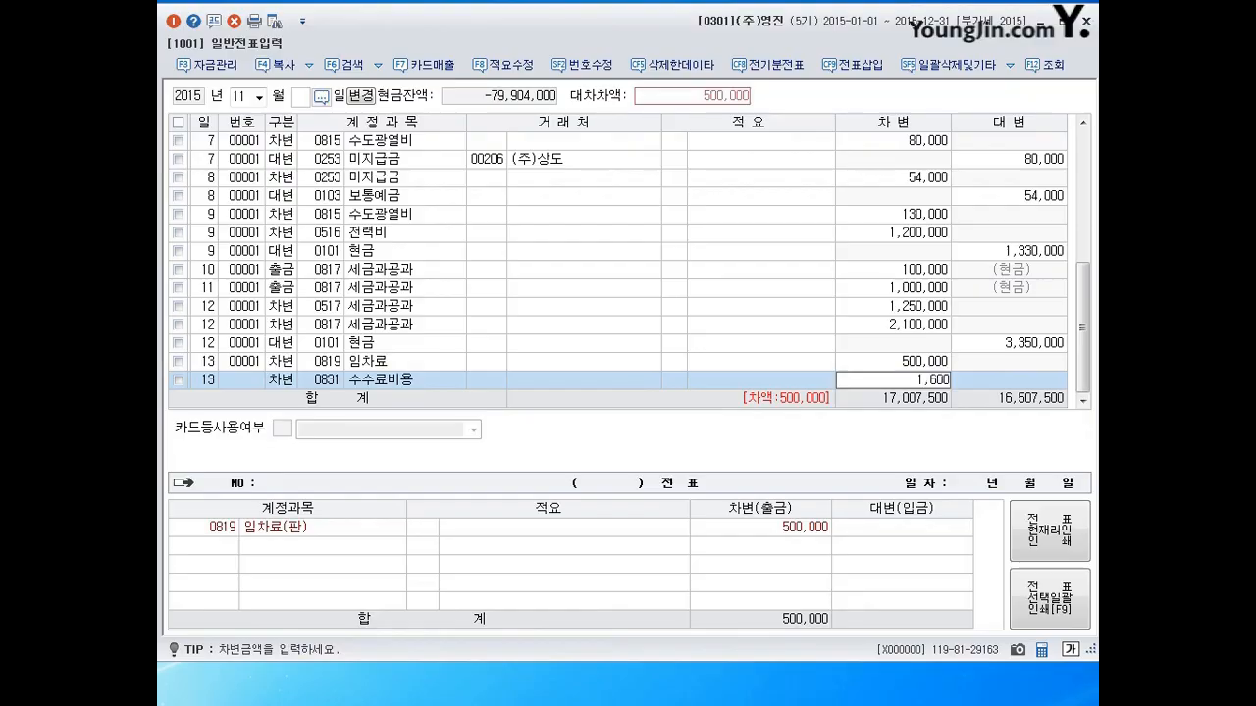
key(Return)
Credit 0103 보통예금 501,600 to balance day 13 and date the next line the 14th.
text(4103)
key(Return)
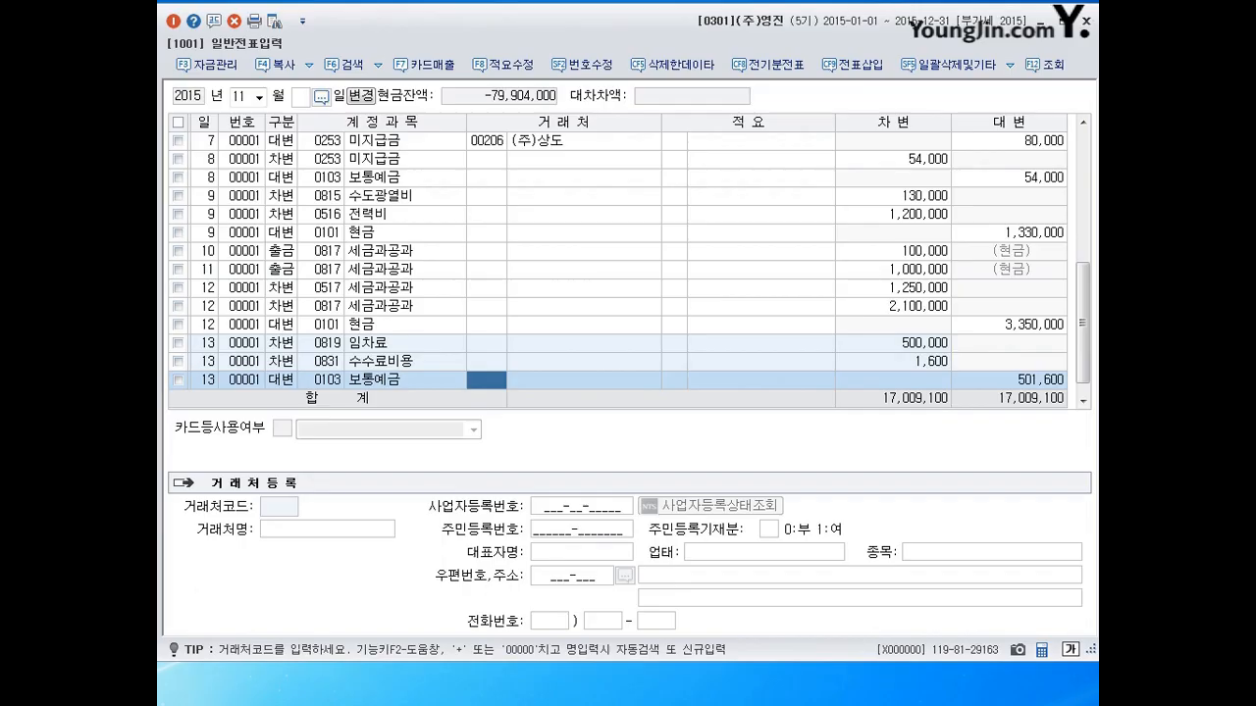
key(Return)
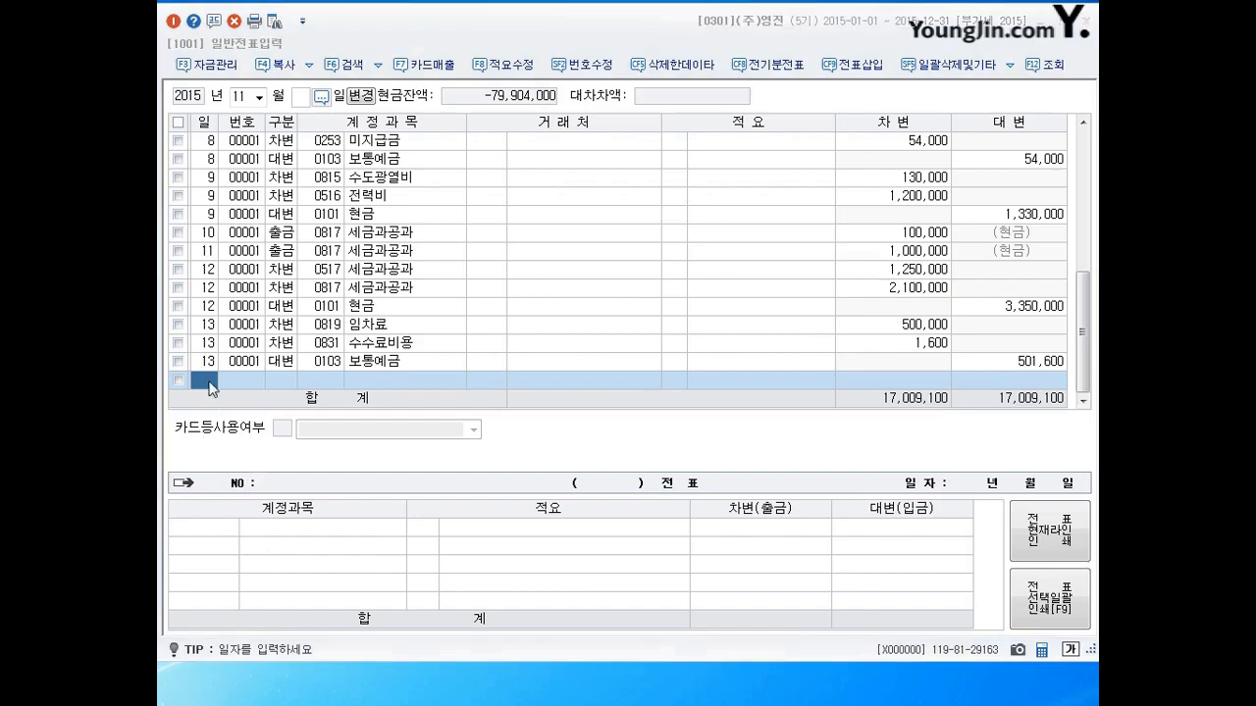
text(14)
key(Return)
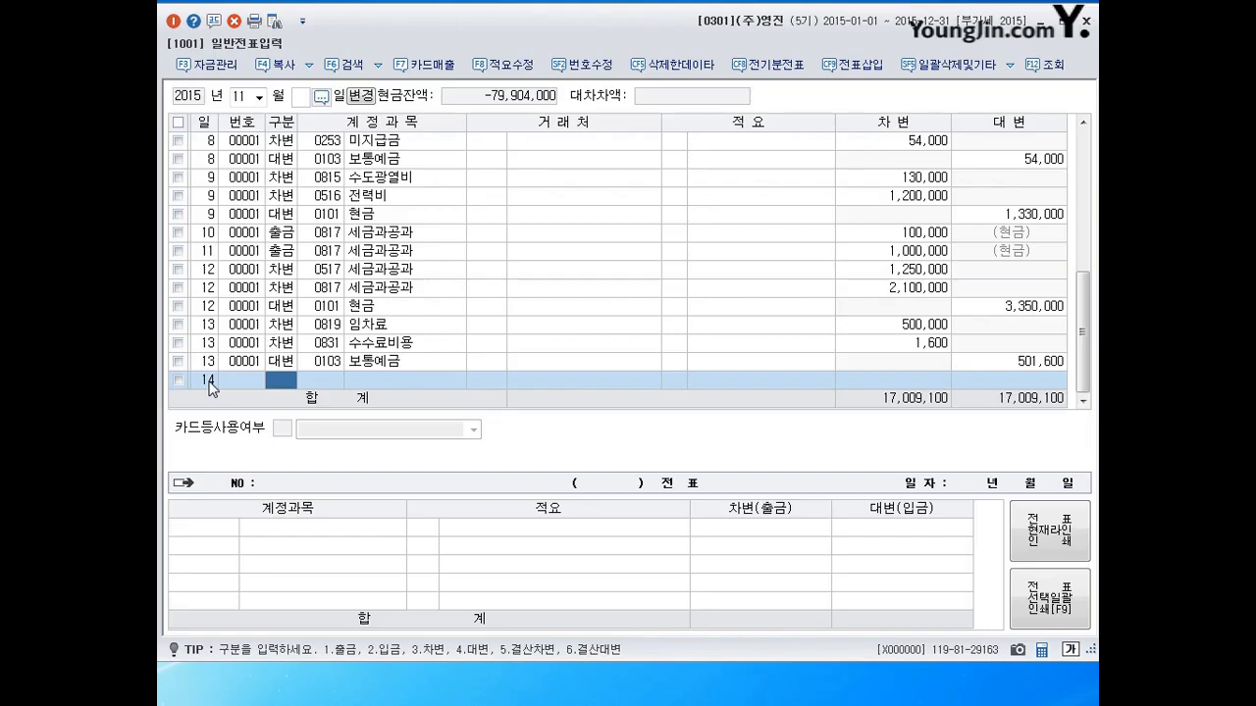
Debit 0521 보험료 3,000,000 against 0103 보통예금 on day 14, then date the next line the 15th.
text(3)
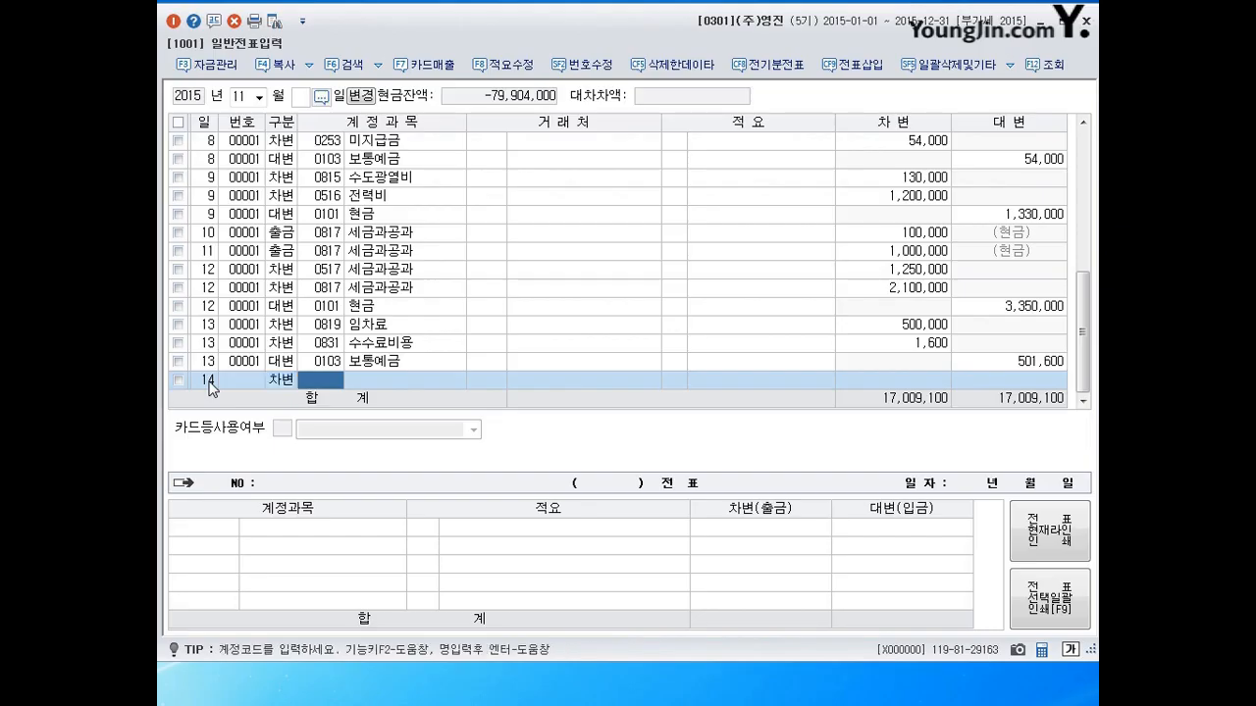
text(521)
key(Return)
key(Return)
key(Return)
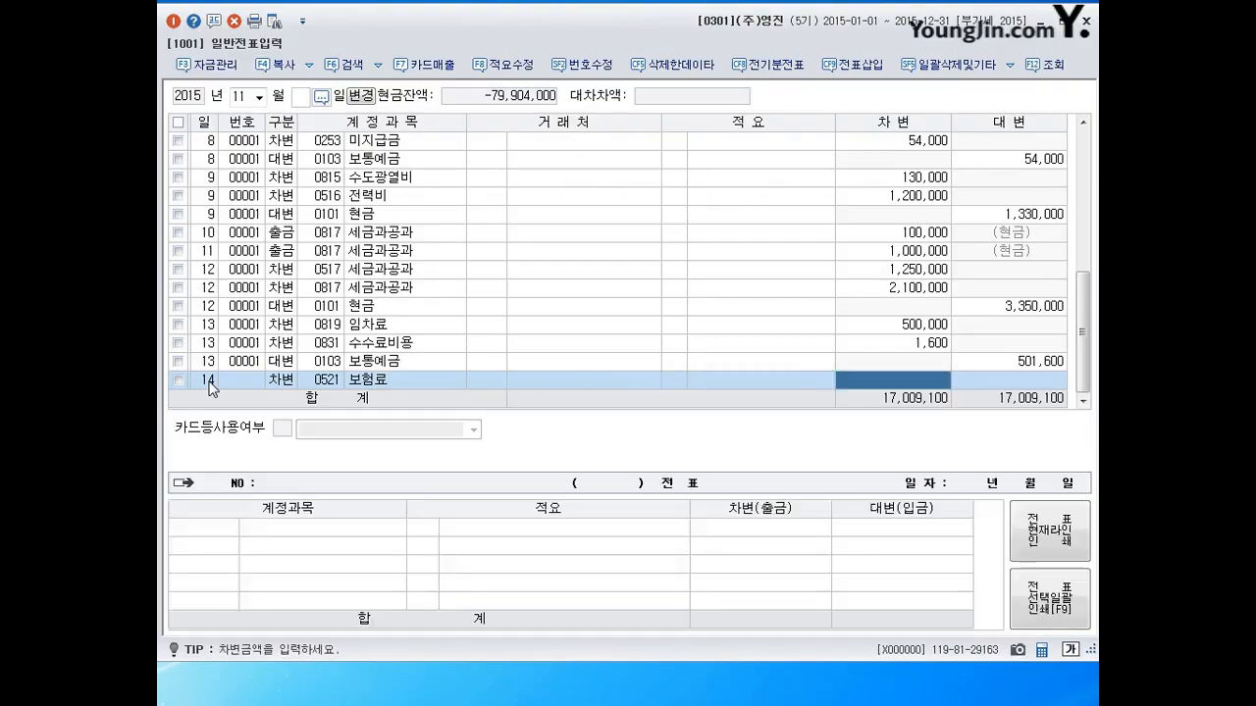
text(3000000)
key(Return)
text(4)
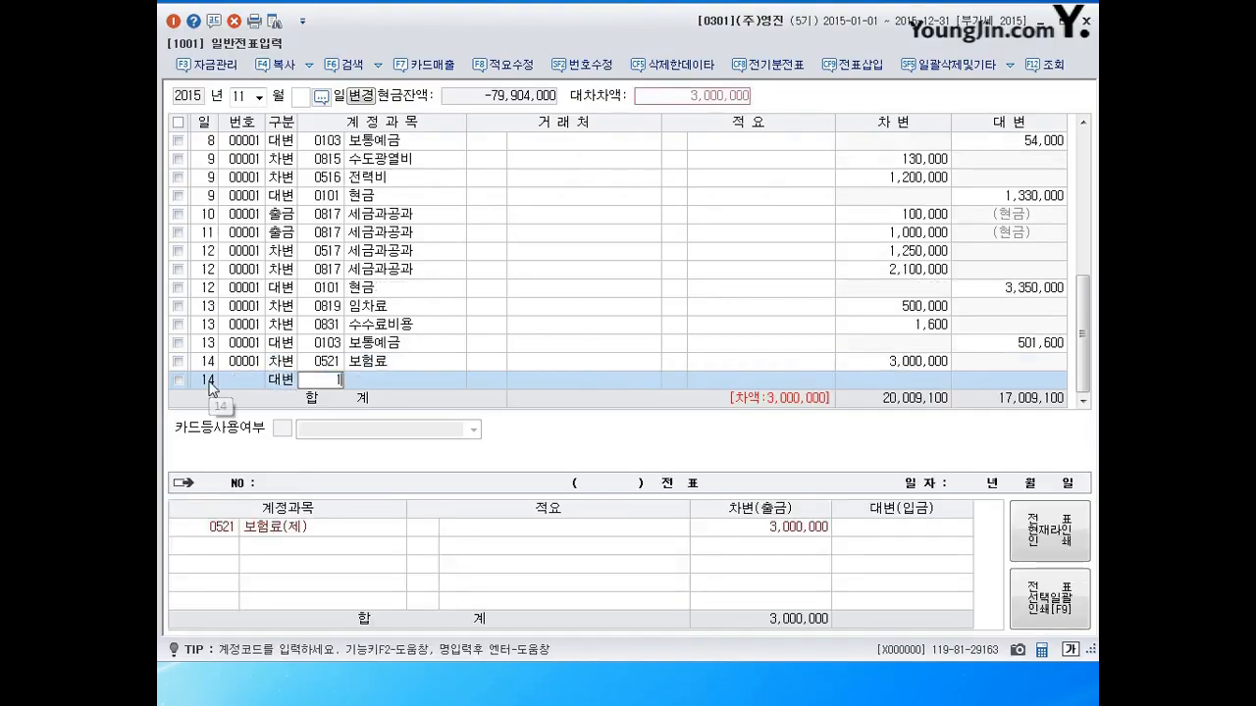
text(103)
key(Return)
key(Return)
key(Return)
key(Return)
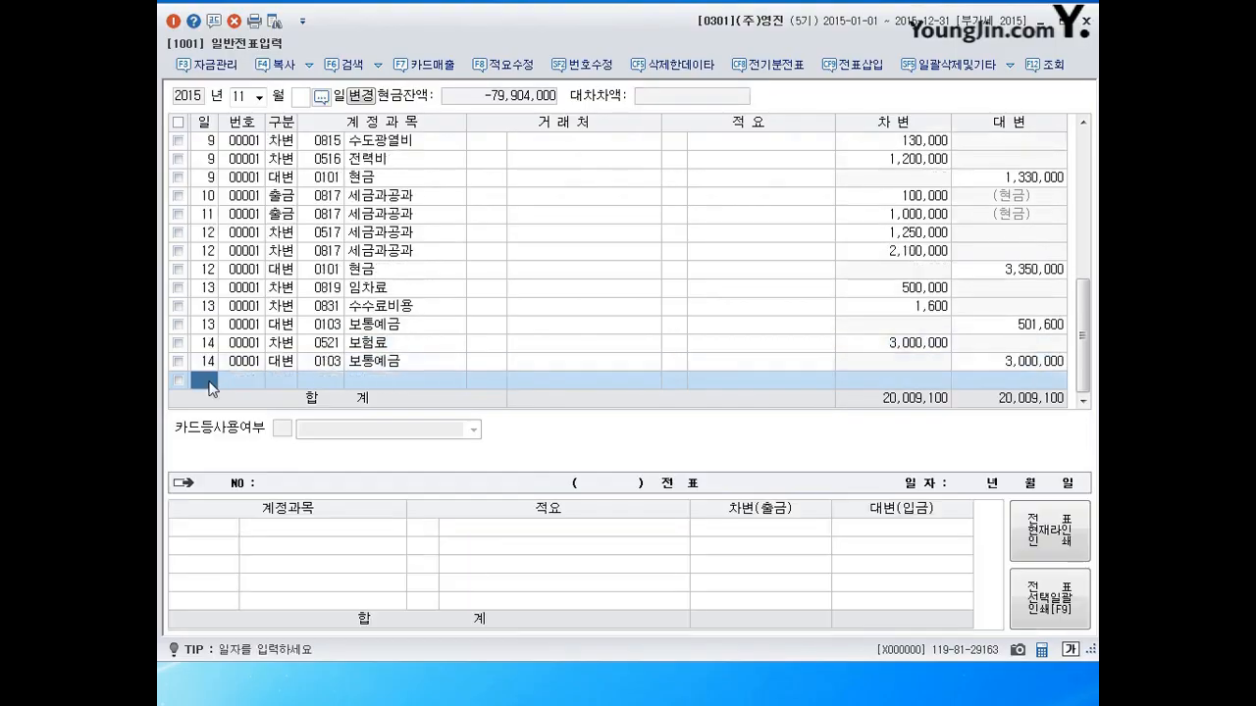
text(15)
key(Return)
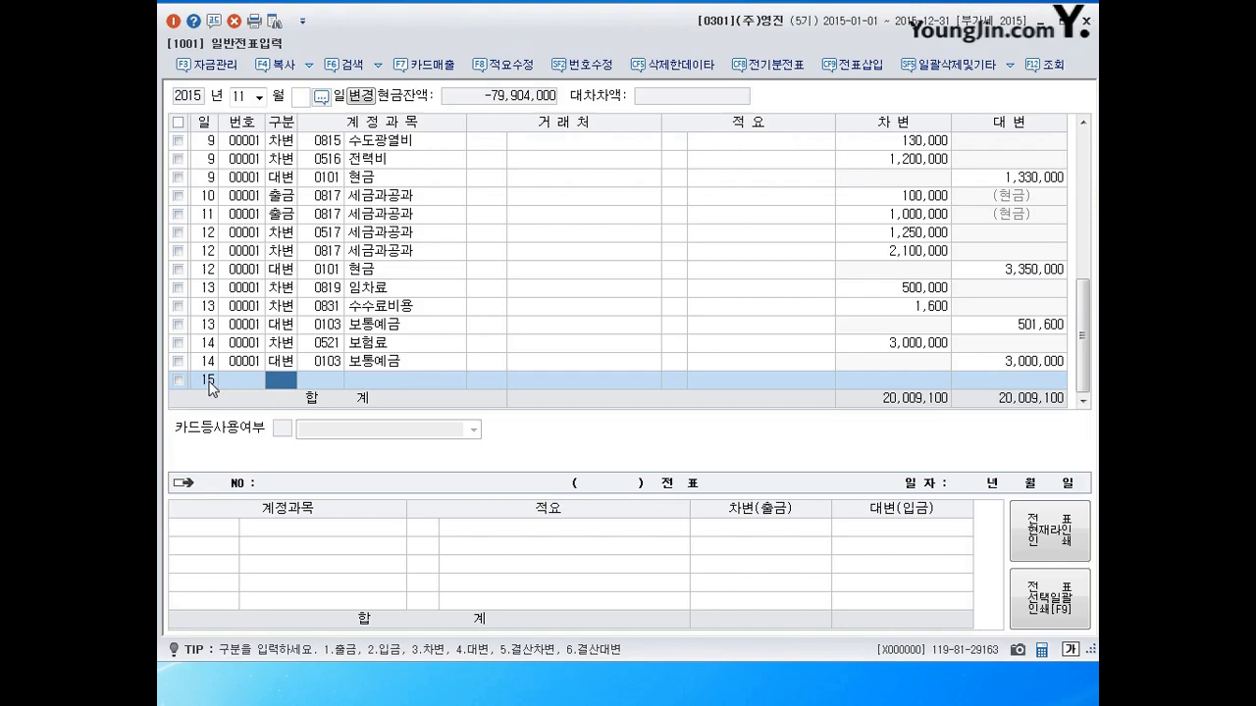
Debit 0822 차량유지비 50,000 on the day-15 voucher.
text(3822)
key(Return)
key(Return)
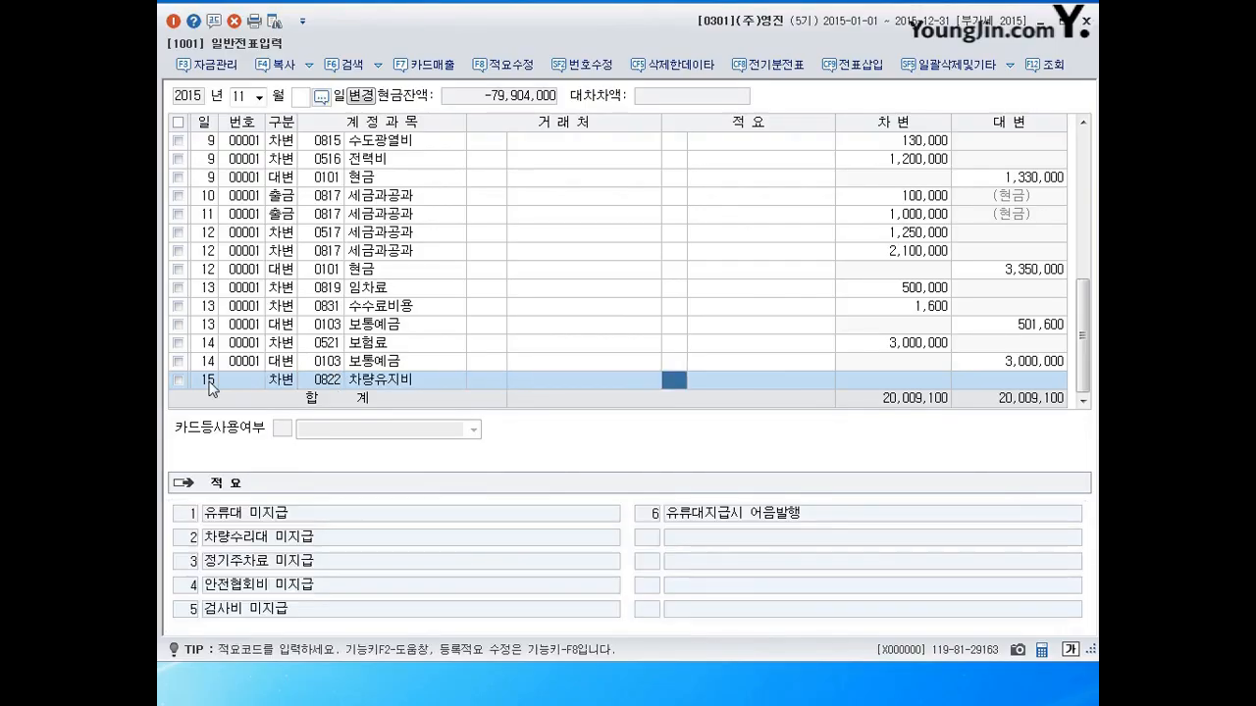
key(Return)
text(50,000)
key(Return)
Credit 0253 미지급금 with vendor 국민카드, then date the next line the 16th.
text(4253)
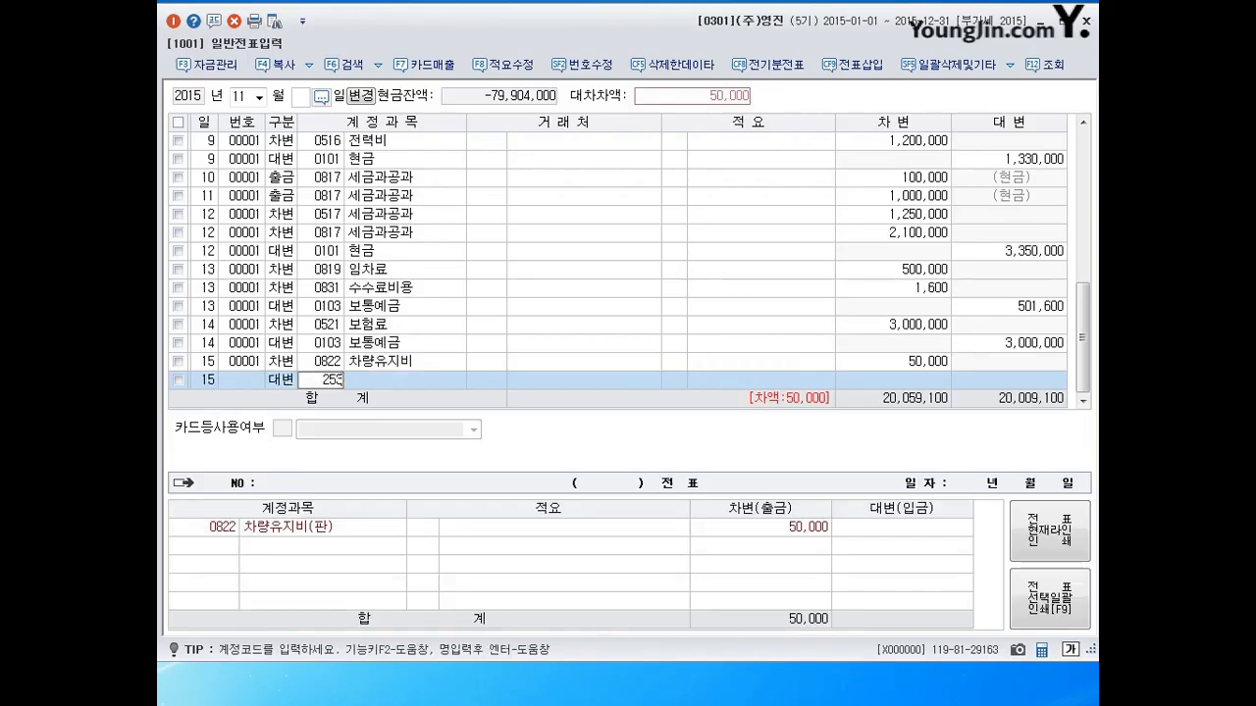
key(Return)
text(국민)
key(Return)
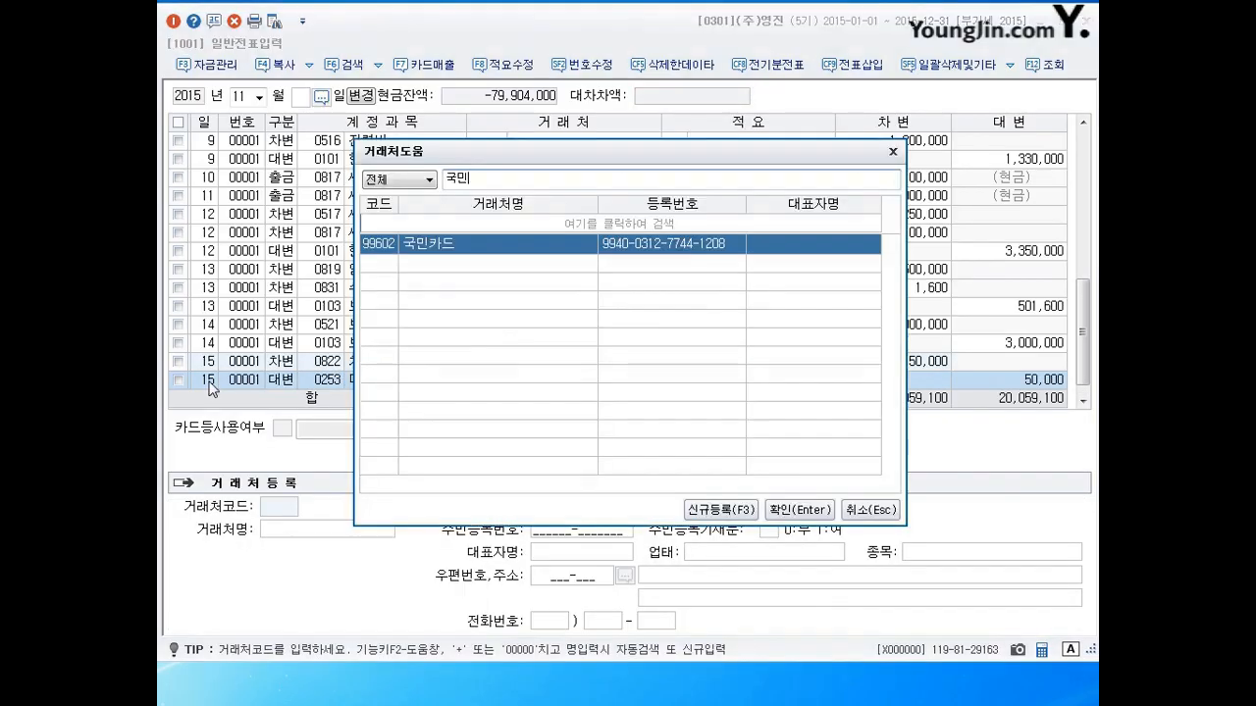
key(Return)
key(Return)
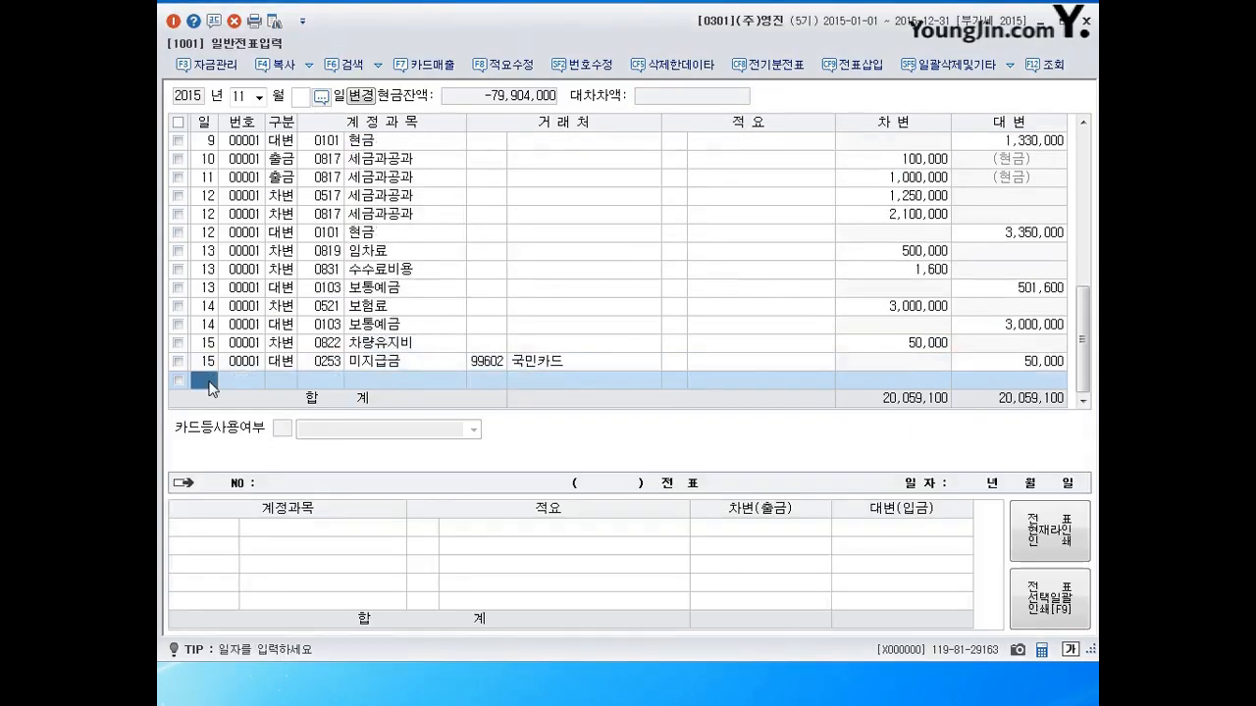
text(16)
key(Return)
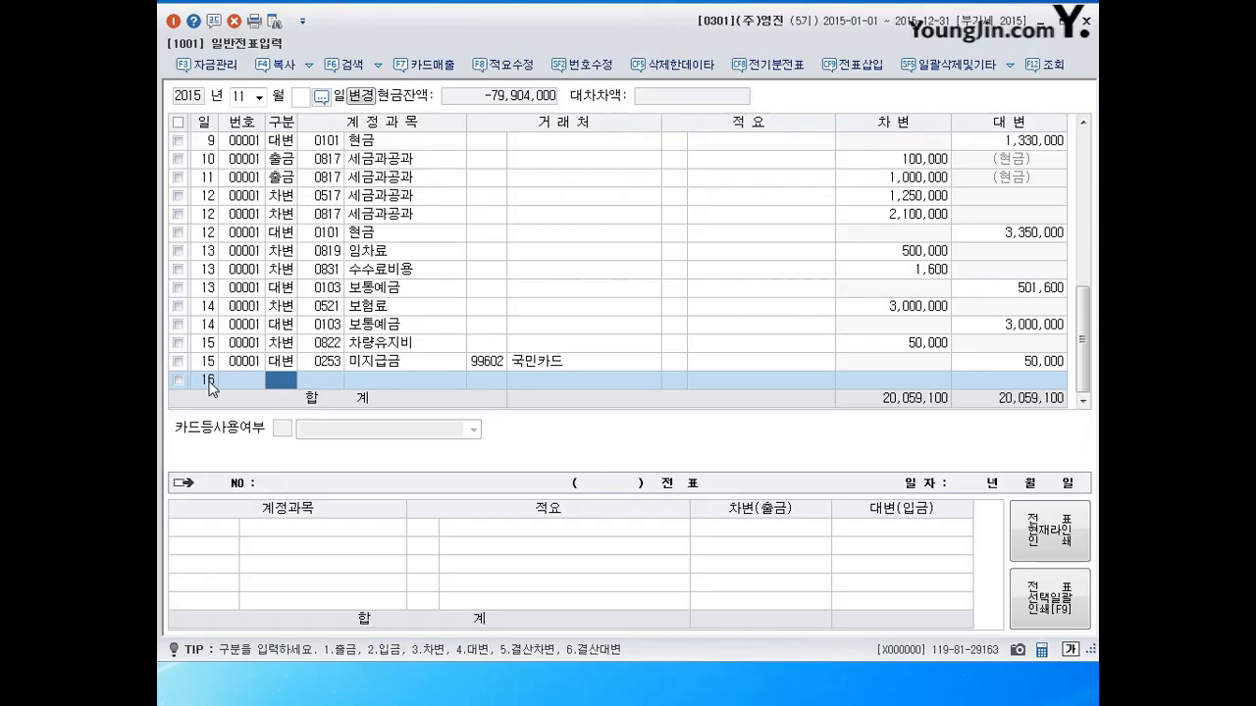
Enter a day-16 cash payment of 10,000 to 0824 운반비.
text(1)
key(Return)
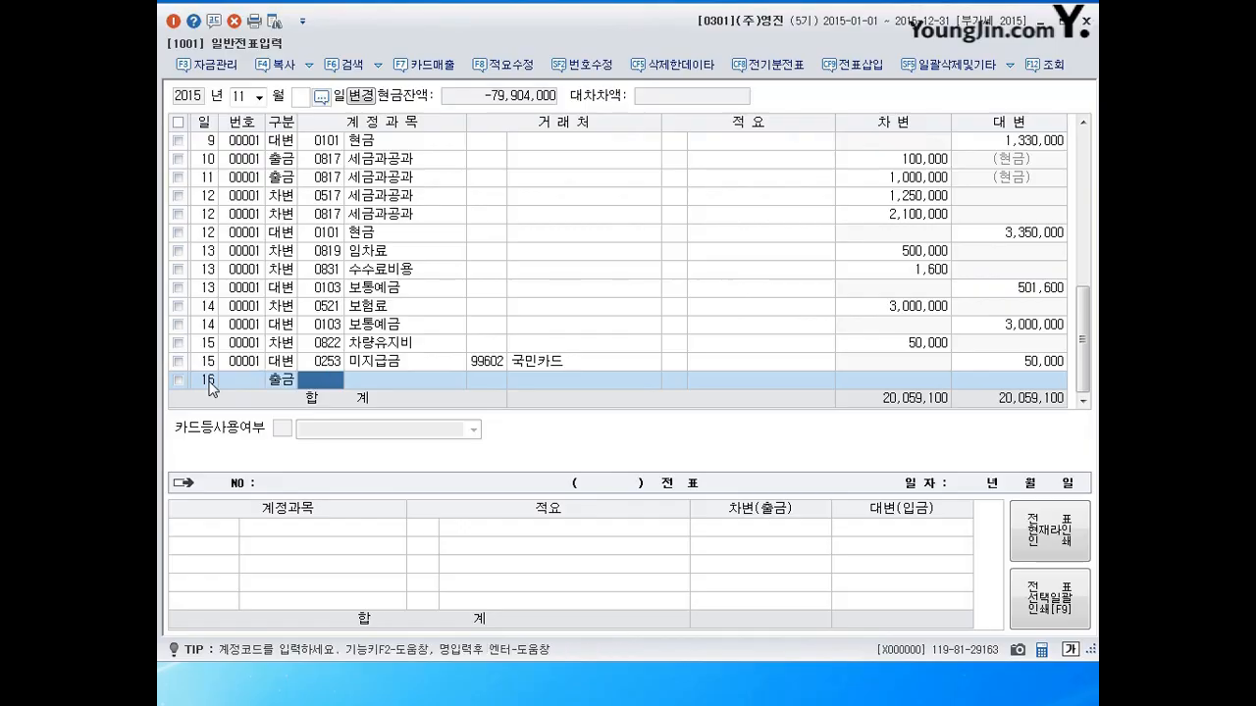
text(824)
key(Return)
key(Return)
key(Return)
key(Return)
key(Return)
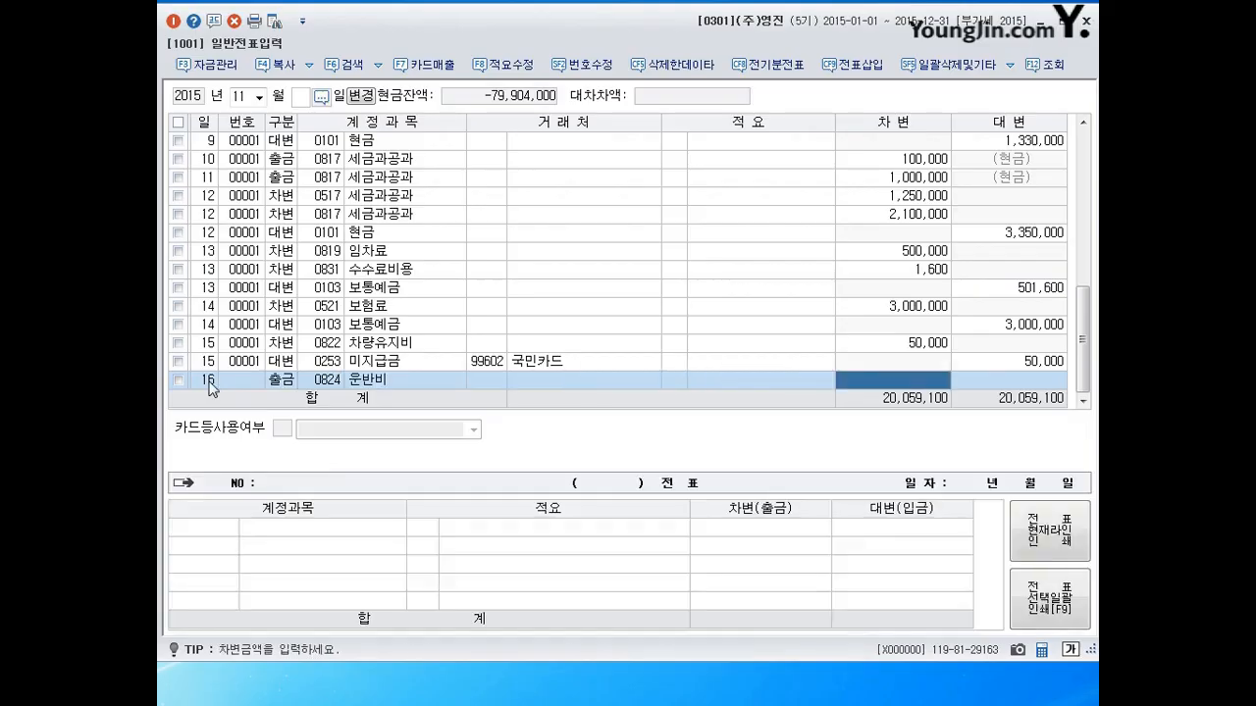
text(100000)
key(Return)
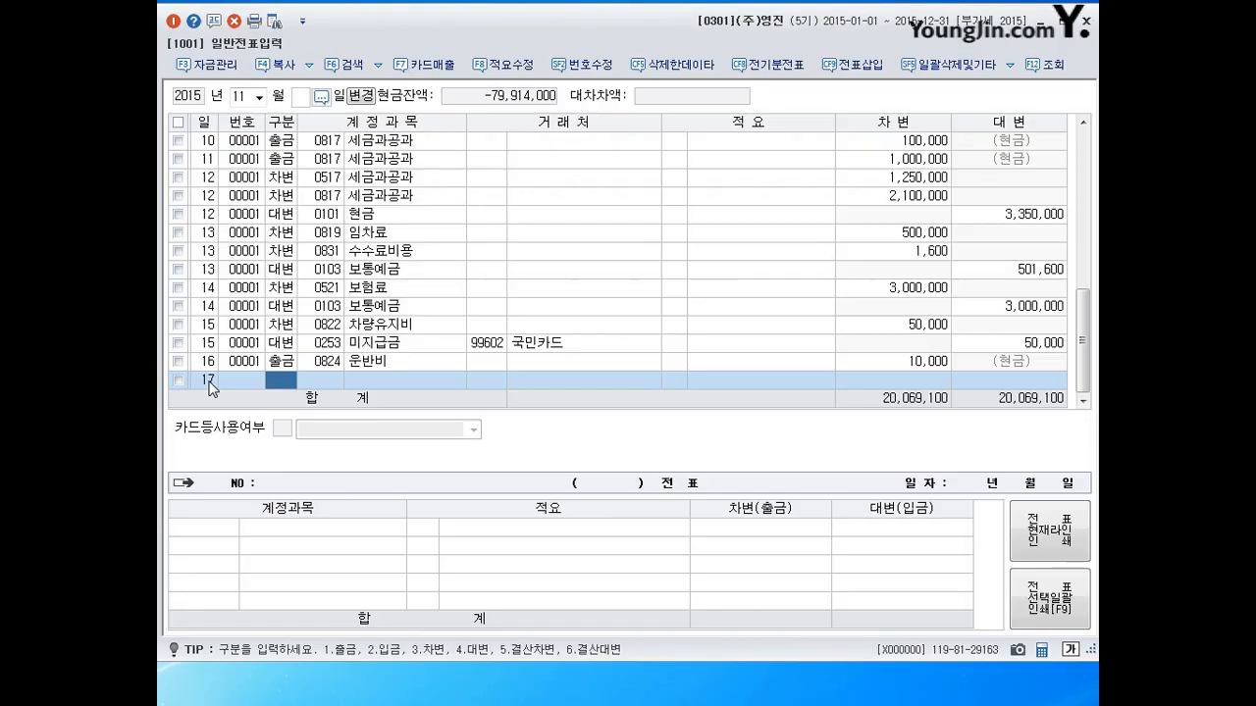
Debit 0525 교육훈련비 3,000,000 on the day-17 voucher.
text(3525)
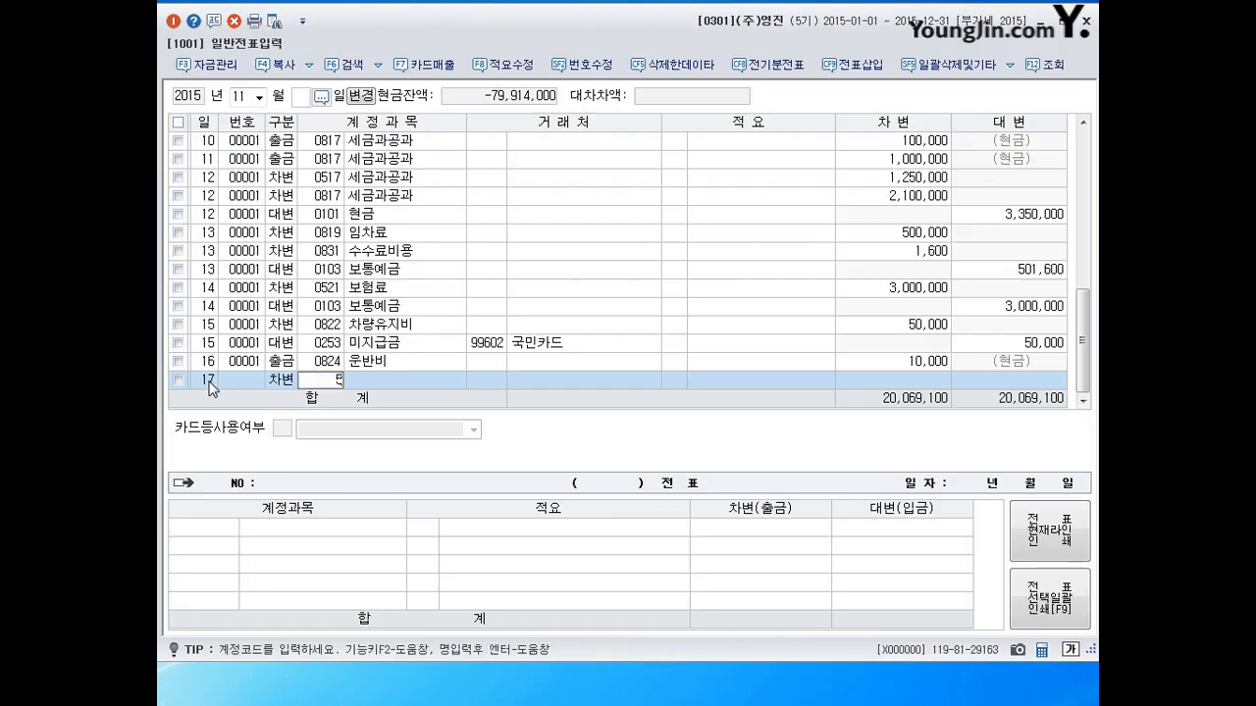
key(Return)
key(Return)
key(Return)
key(Return)
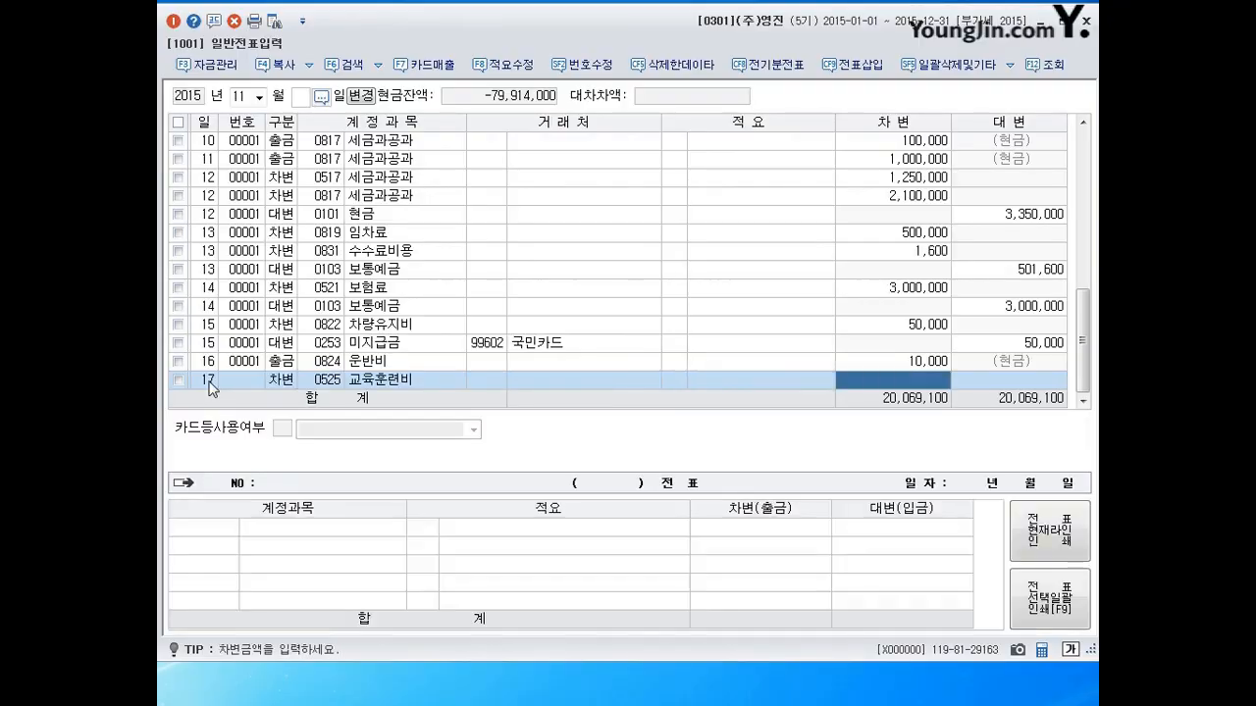
text(3000000)
key(Return)
Add day-17 credit lines for 0254 예수금 and 0103 보통예금.
text(4)
key(Return)
text(254)
key(Return)
key(Return)
key(Return)
key(Return)
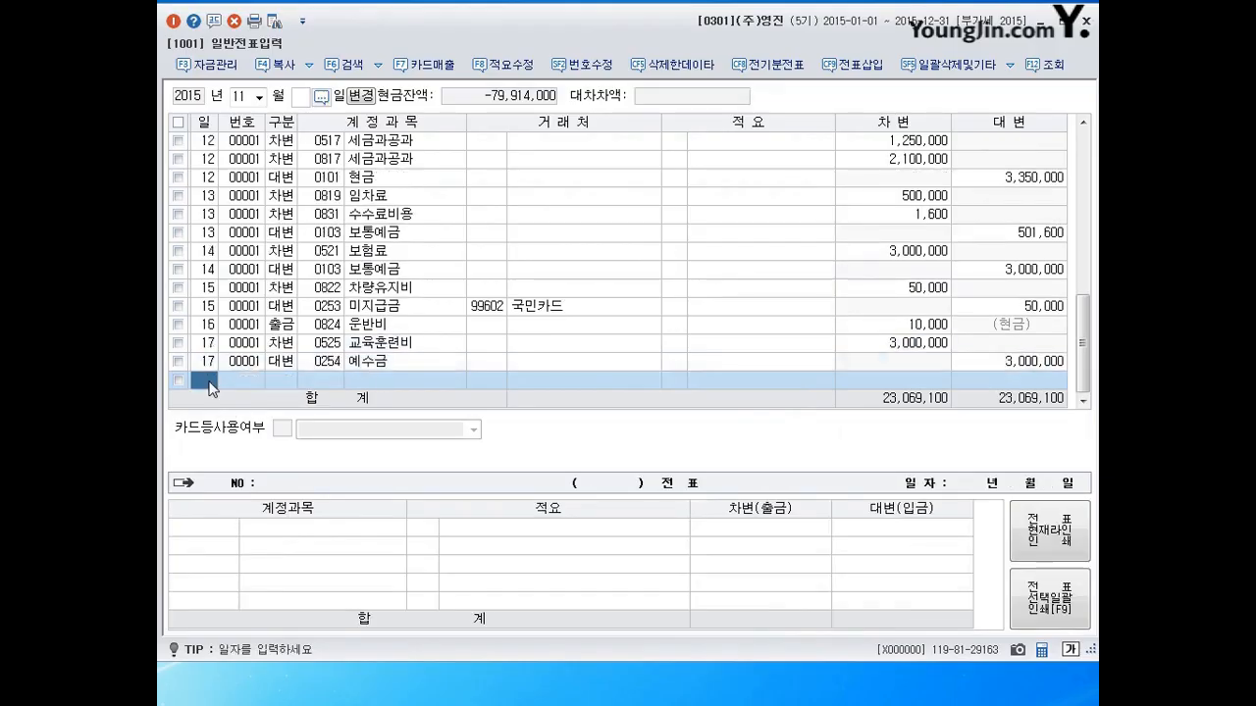
text(17)
key(Return)
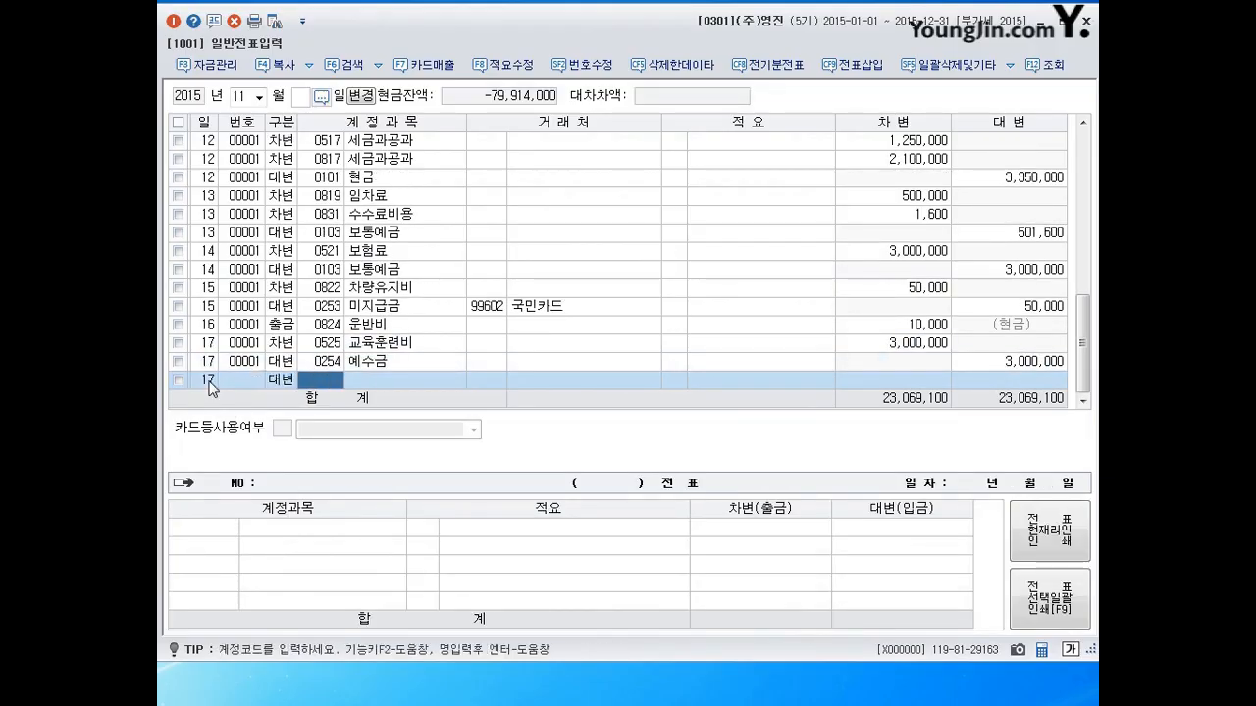
text(1)
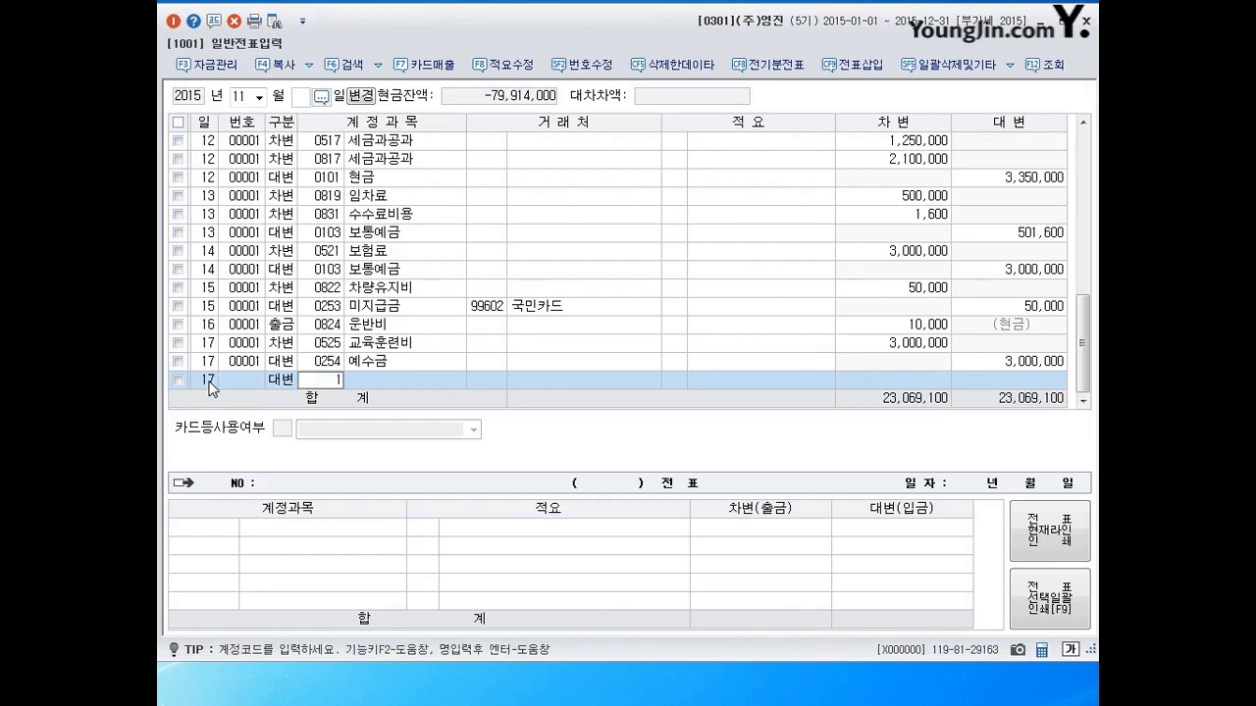
text(03)
key(Return)
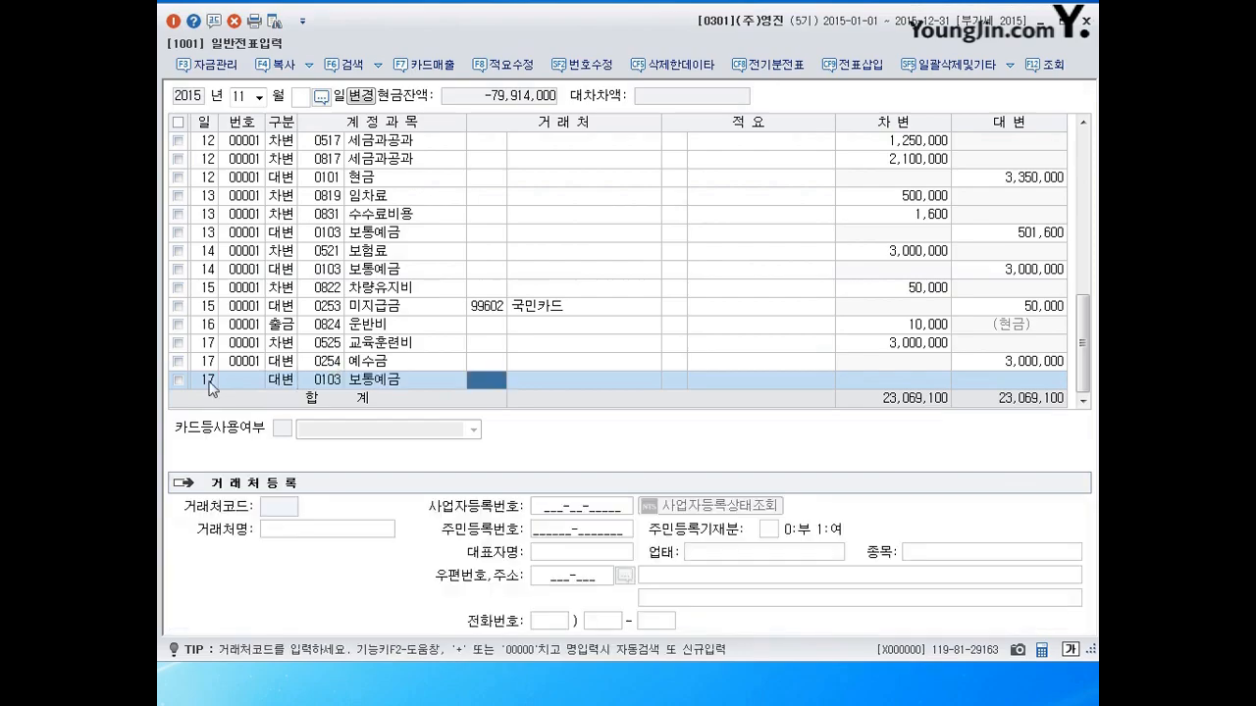
Enter the 99,000 예수금 credit and a first 보통예금 credit amount.
key(Up)
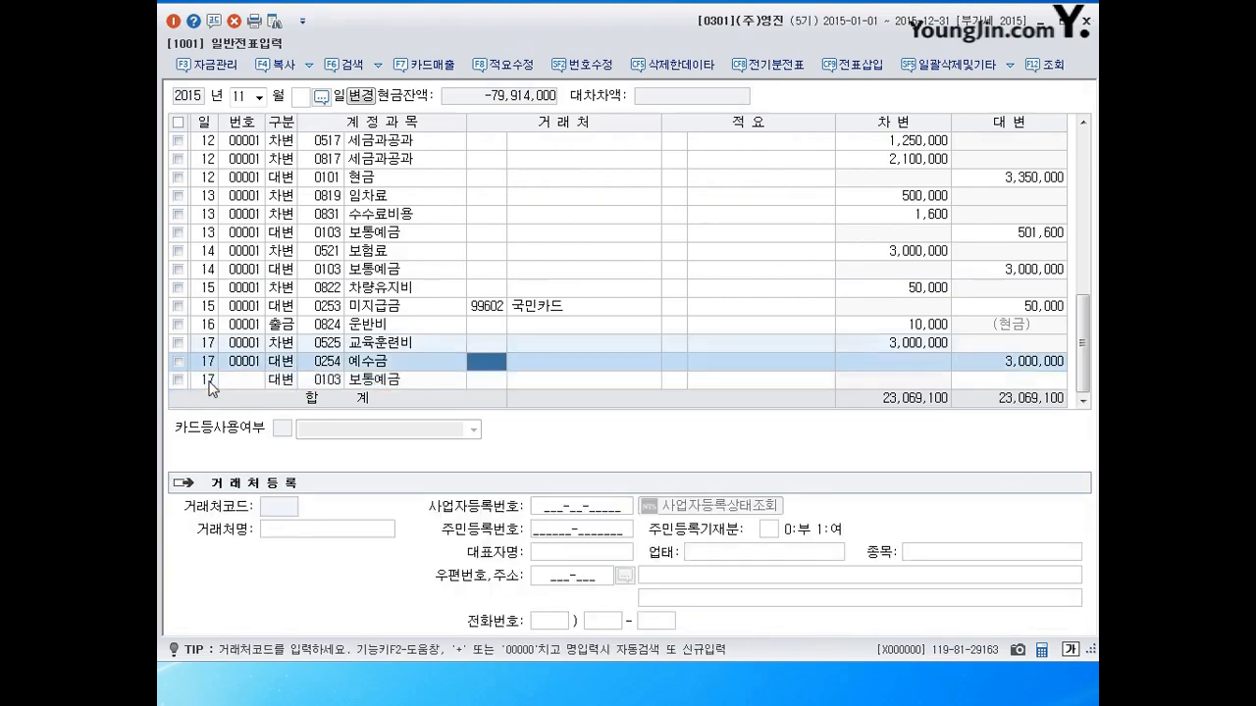
key(Return)
key(Return)
key(Return)
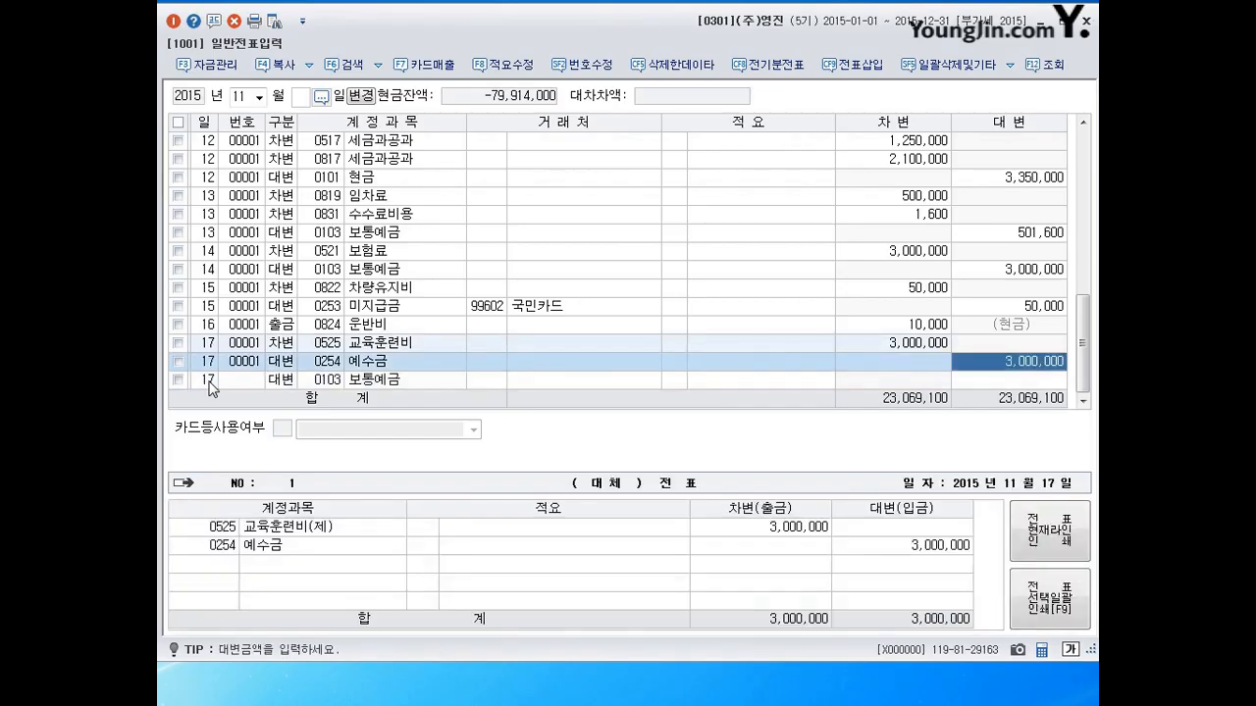
text(99000)
key(Return)
key(Return)
key(Return)
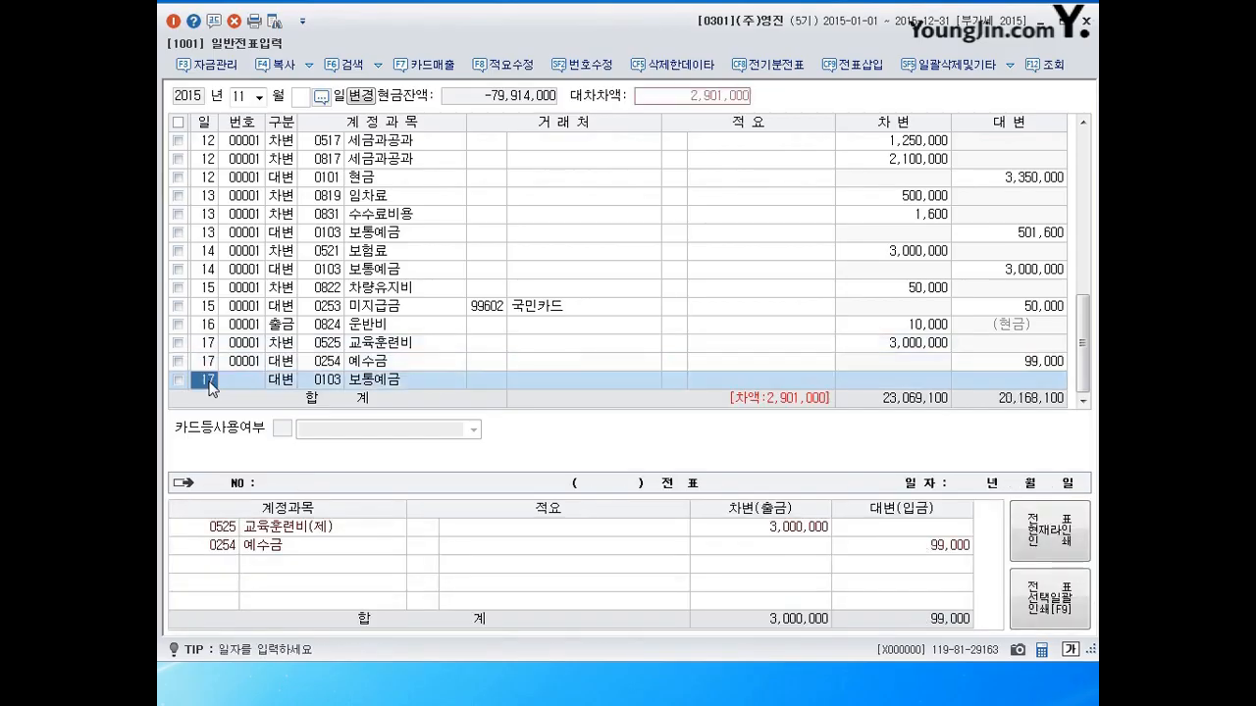
key(Return)
key(Return)
key(Return)
key(Return)
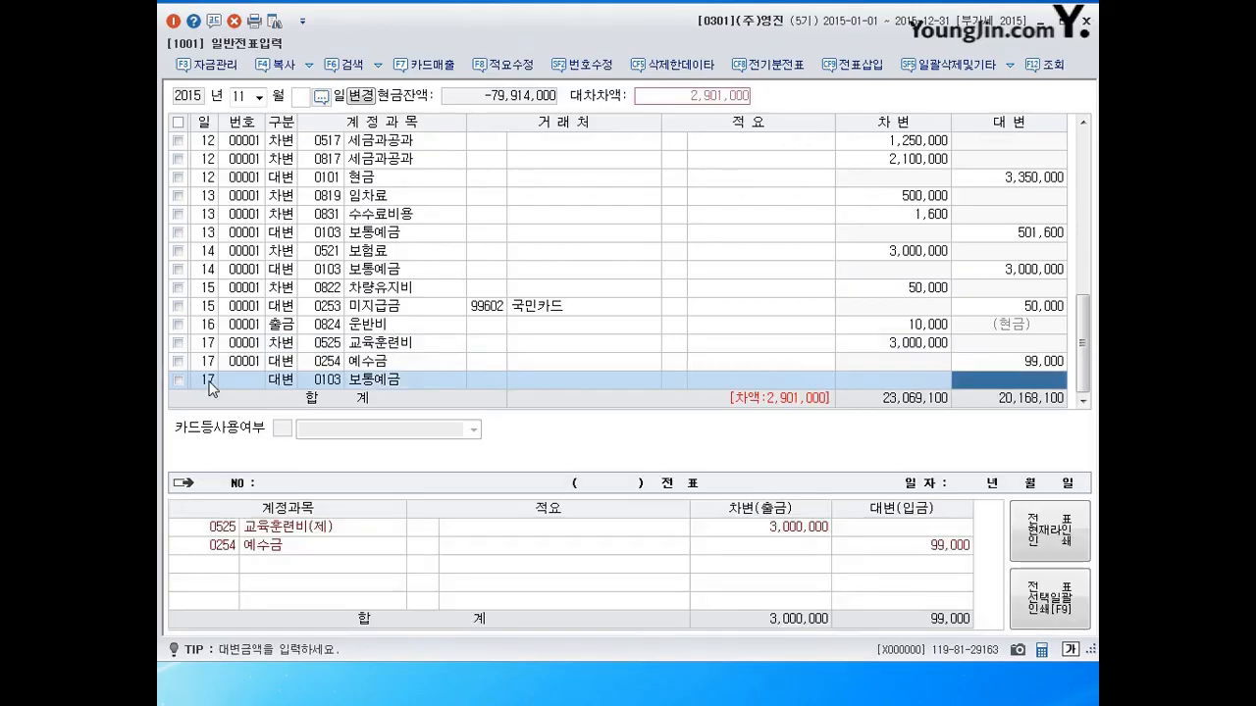
text(290163)
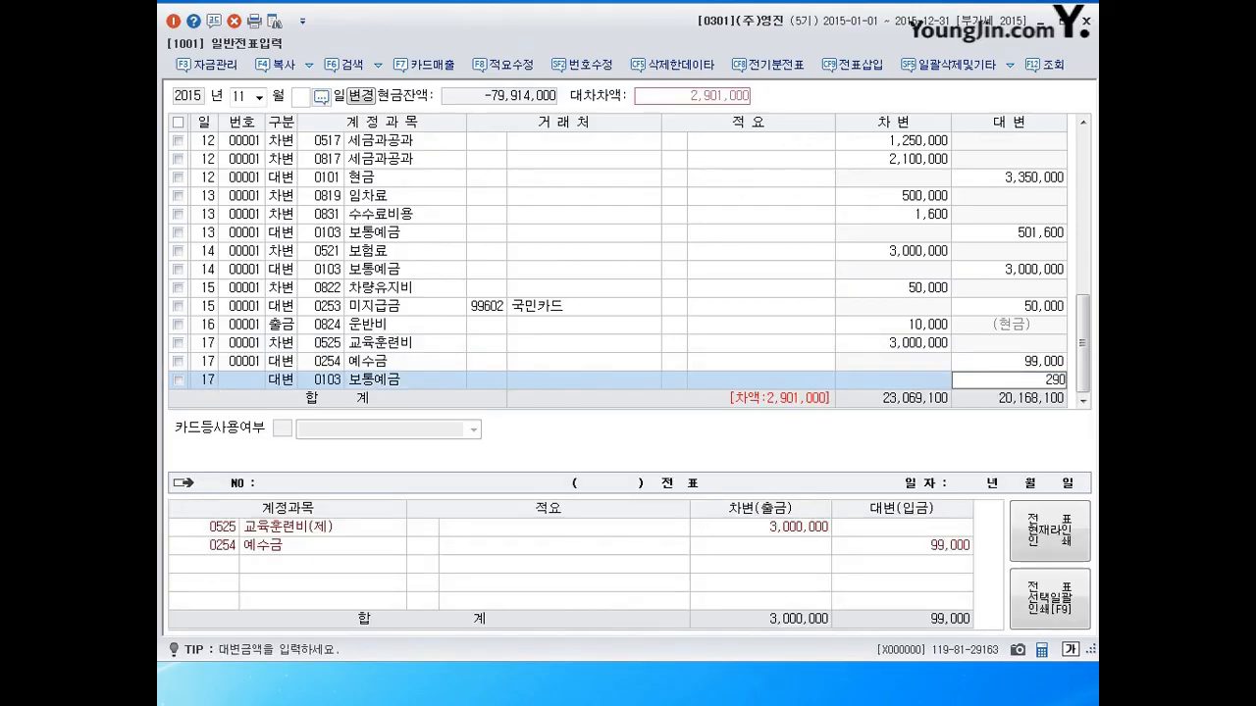
key(BackSpace)
key(BackSpace)
text(010)
key(Return)
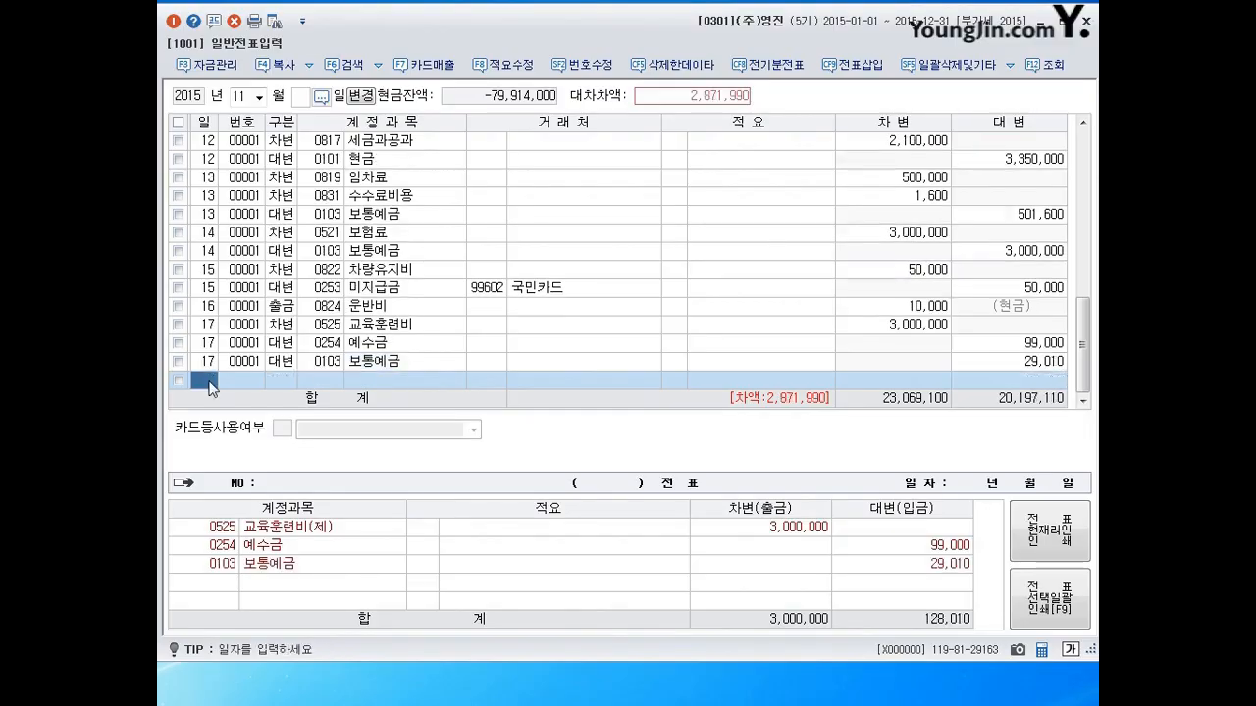
Correct the 보통예금 credit to 2,901,000 and start a day-18 line.
key(Up)
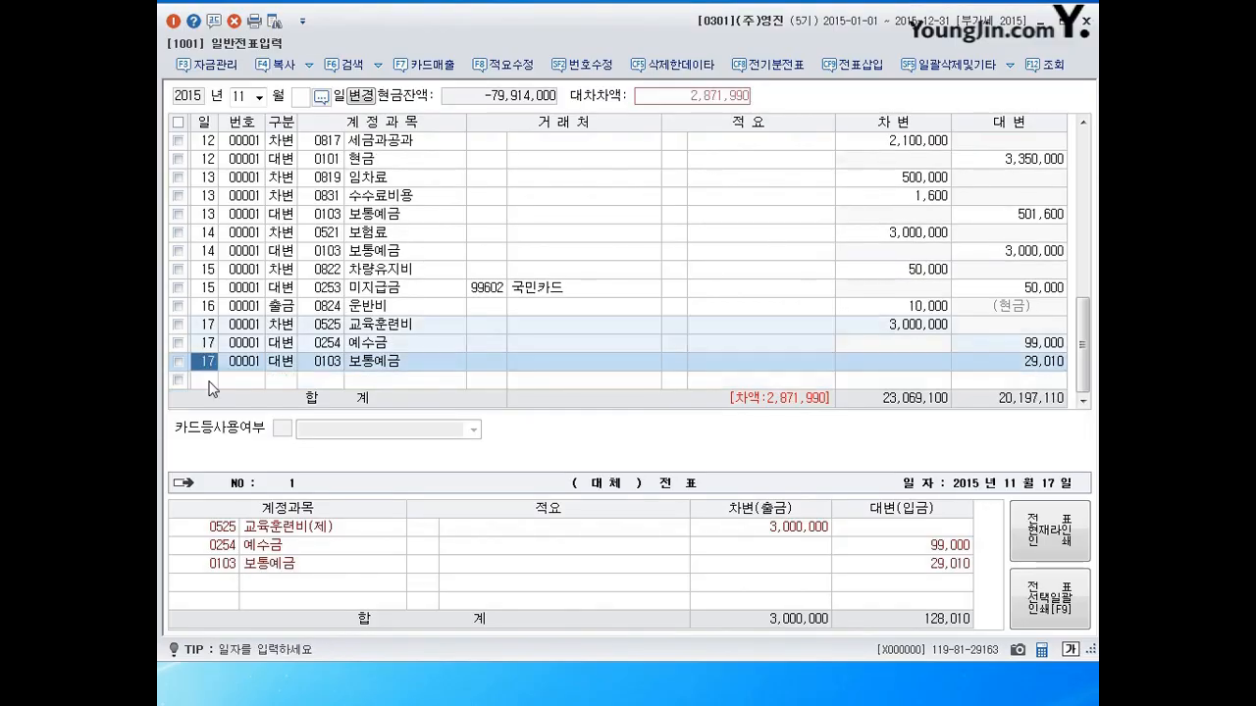
click(1003, 365)
text(2901000)
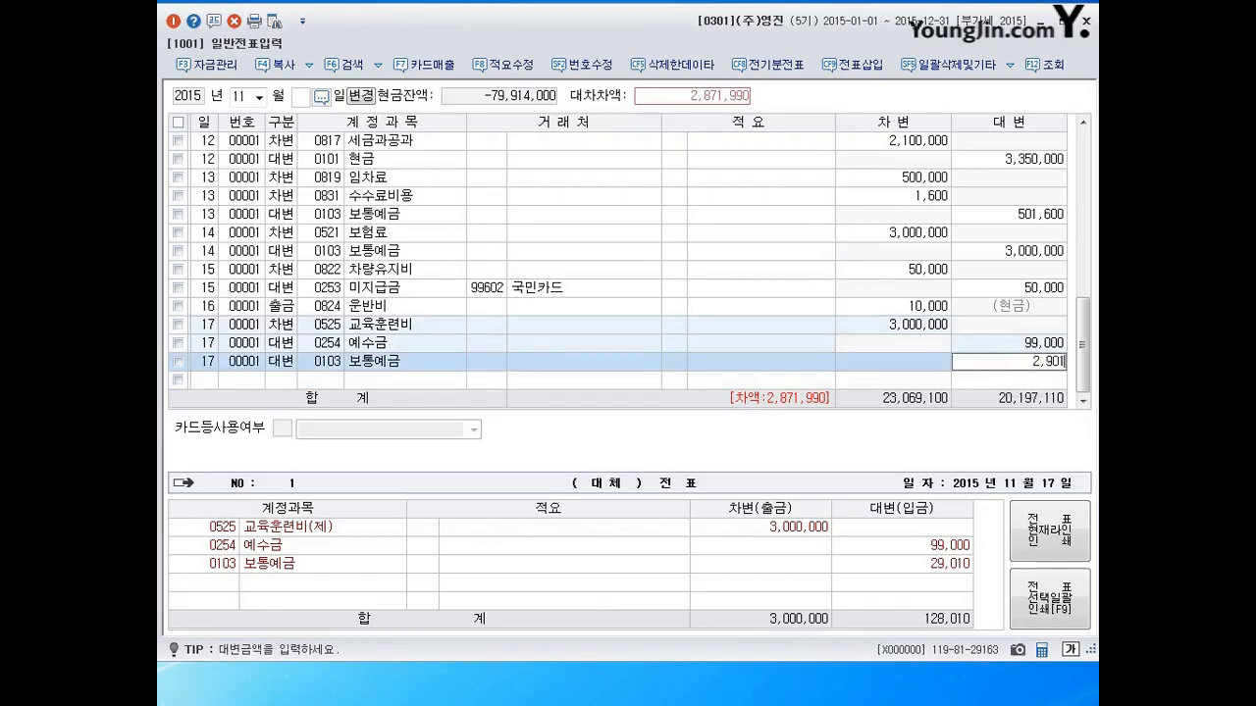
key(Return)
key(Up)
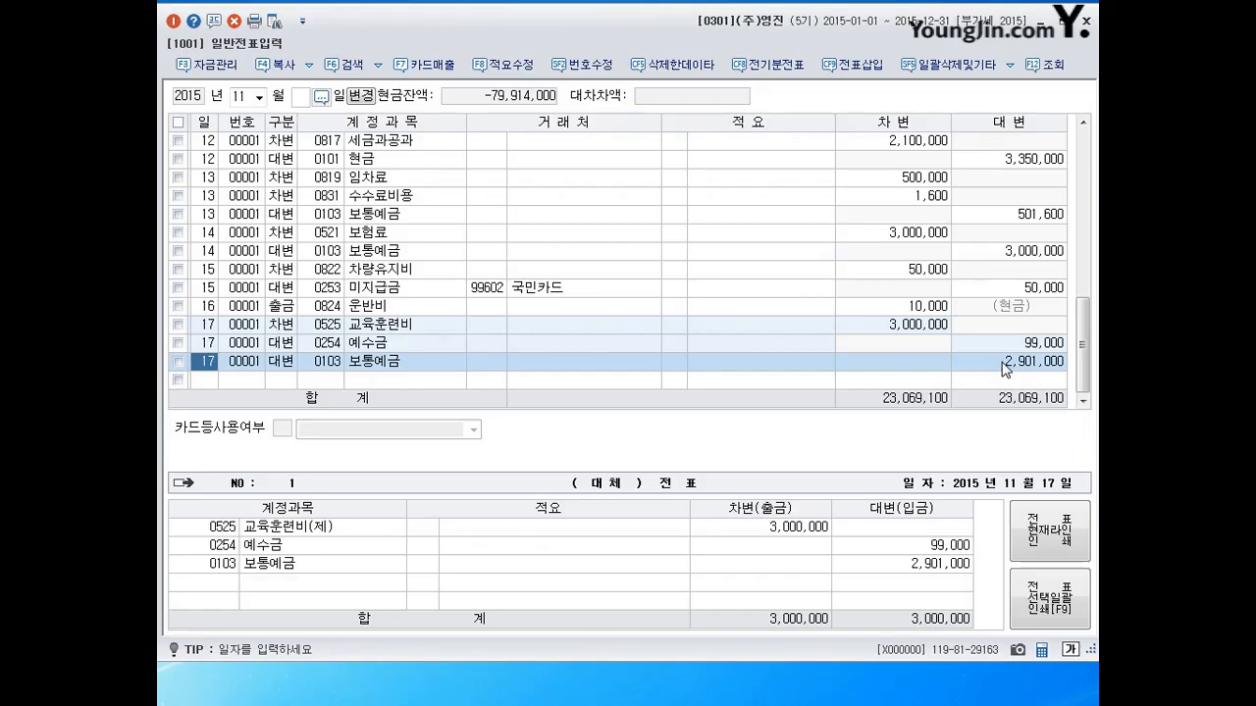
key(Down)
text(18)
key(Return)
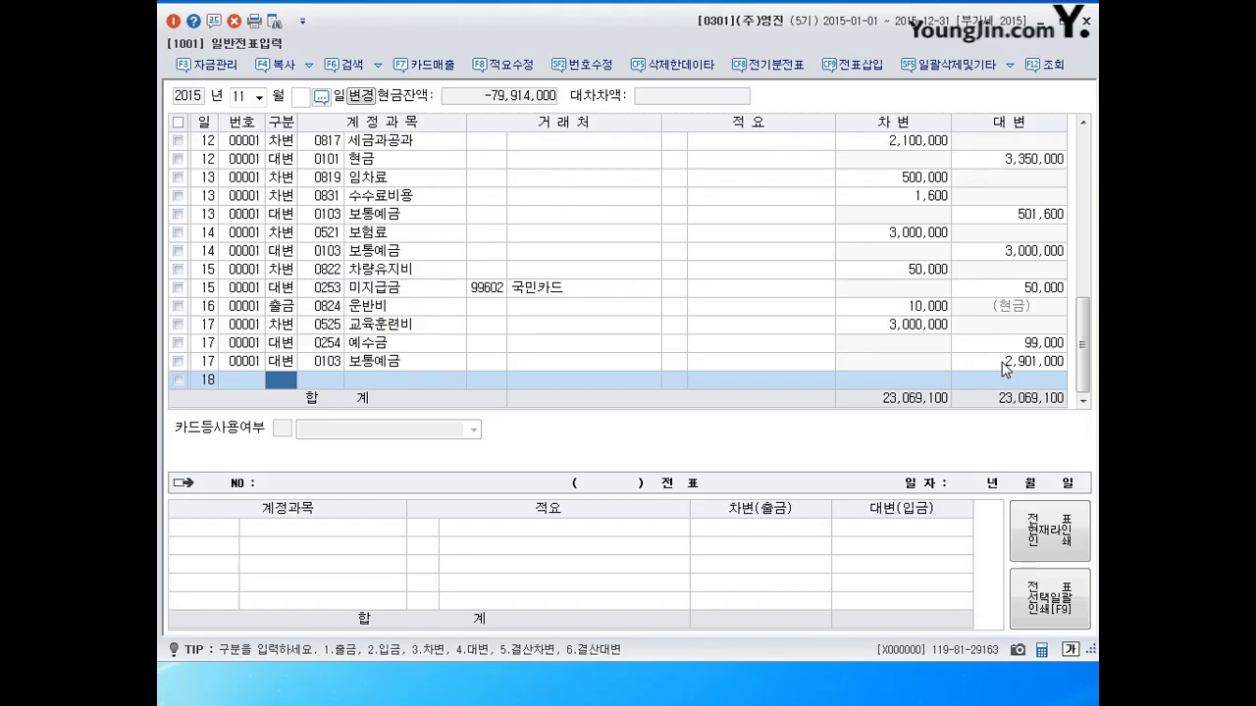
Enter a day-18 cash payment of 90,000 to 0826 도서인쇄비 and date the next line the 19th.
text(1)
key(Return)
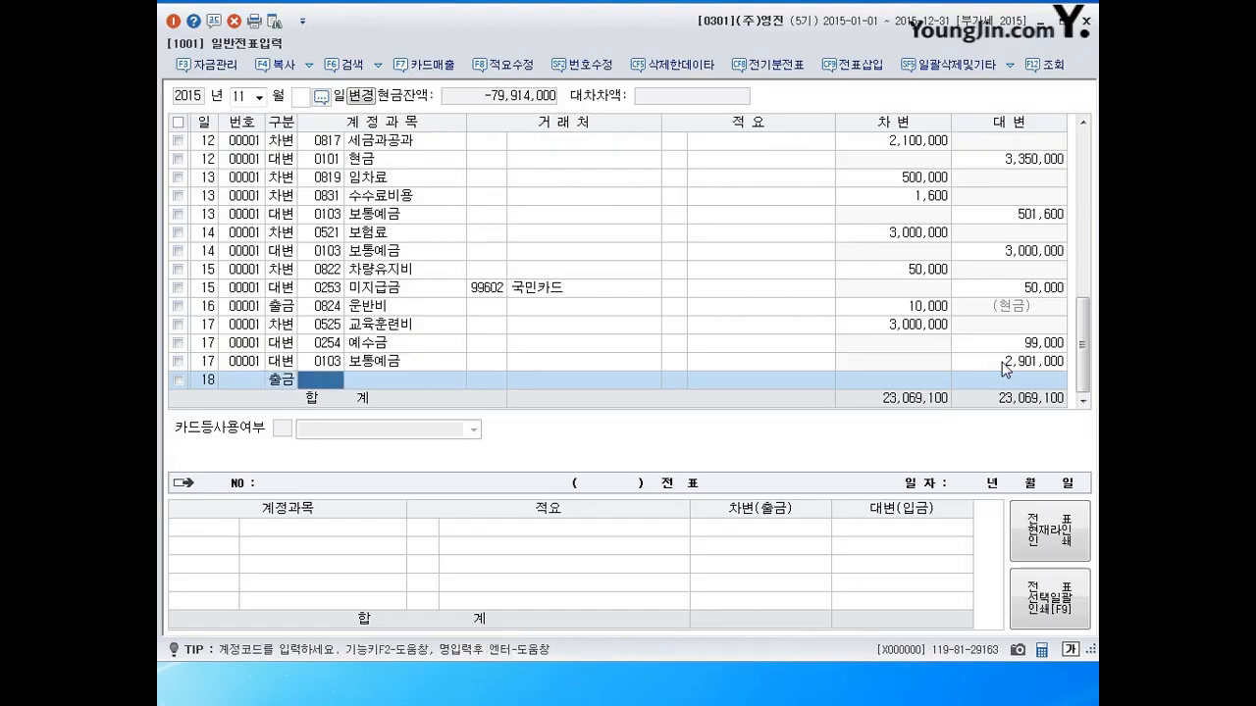
text(0826)
key(Return)
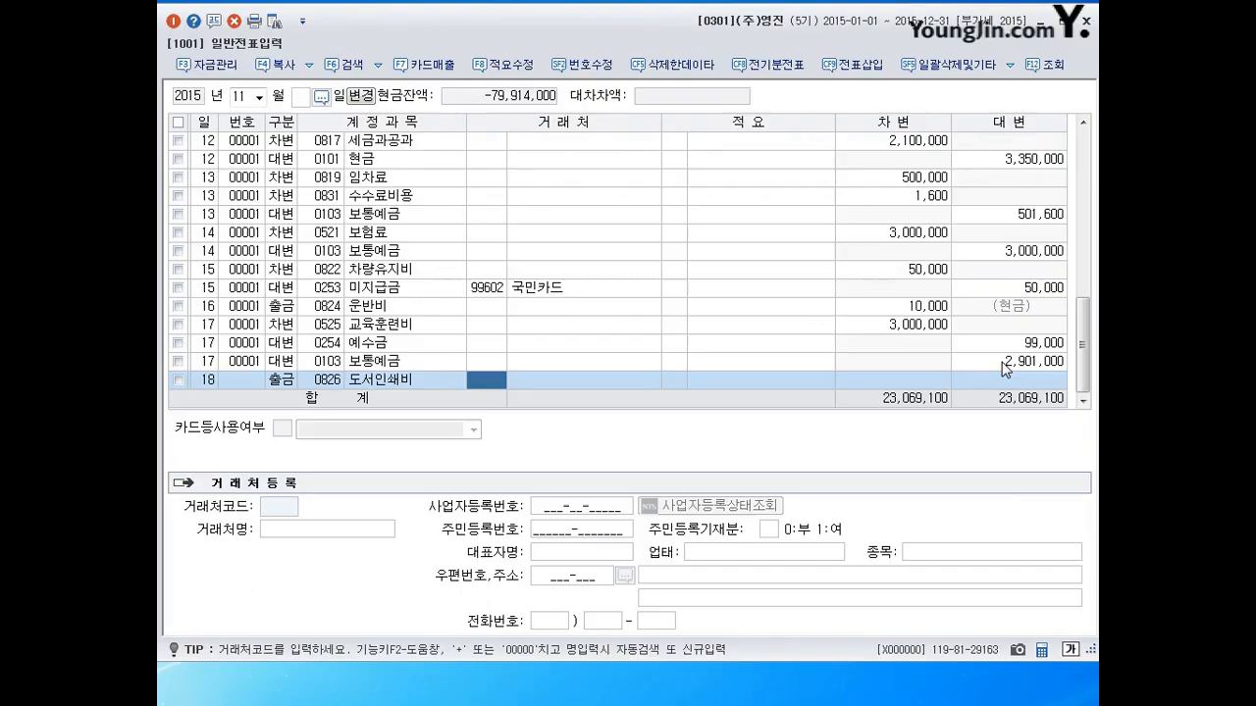
key(Return)
key(Return)
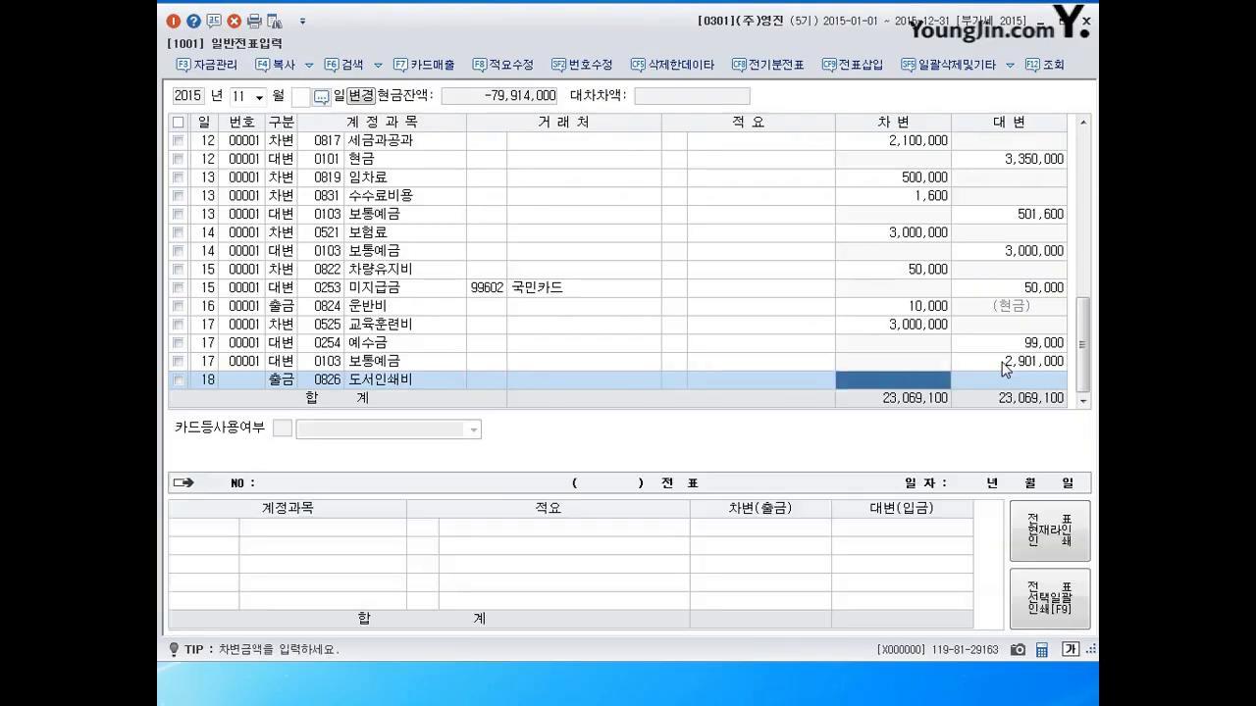
text(900000)
key(Return)
text(19)
key(Return)
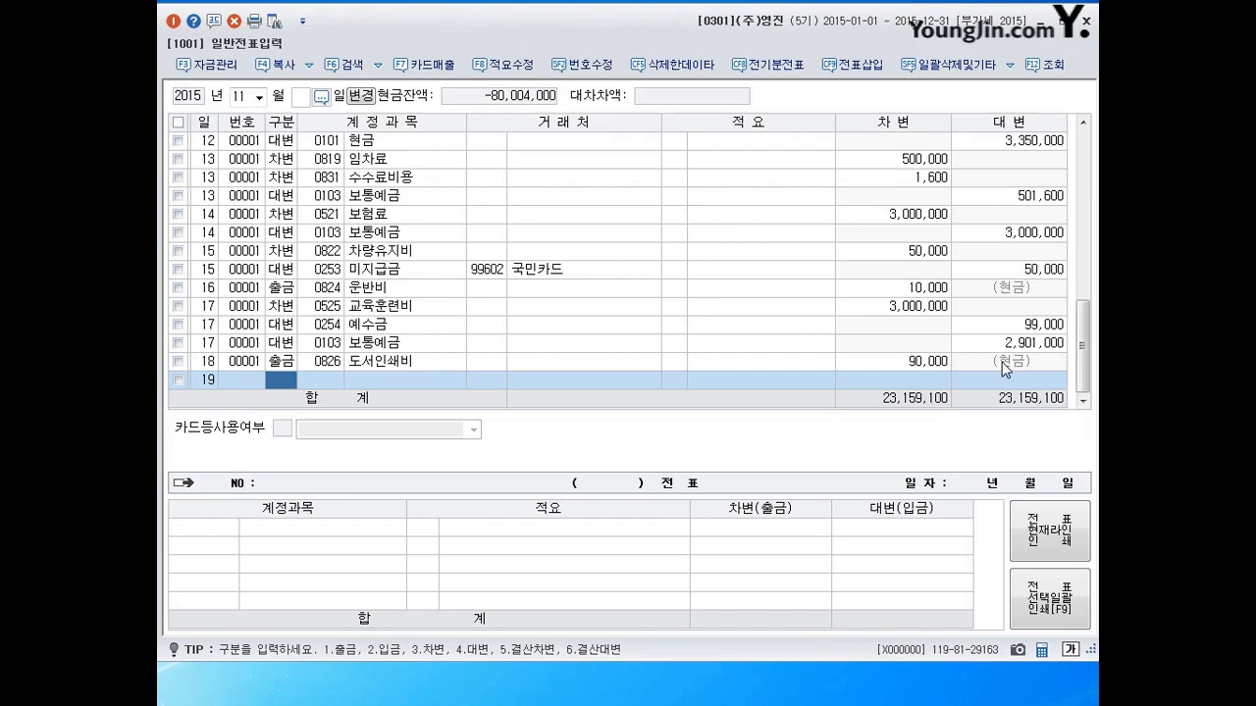
Enter a day-19 cash payment of 40,000 to 0830 소모품비, then date the next line the 20th.
text(1)
key(Return)
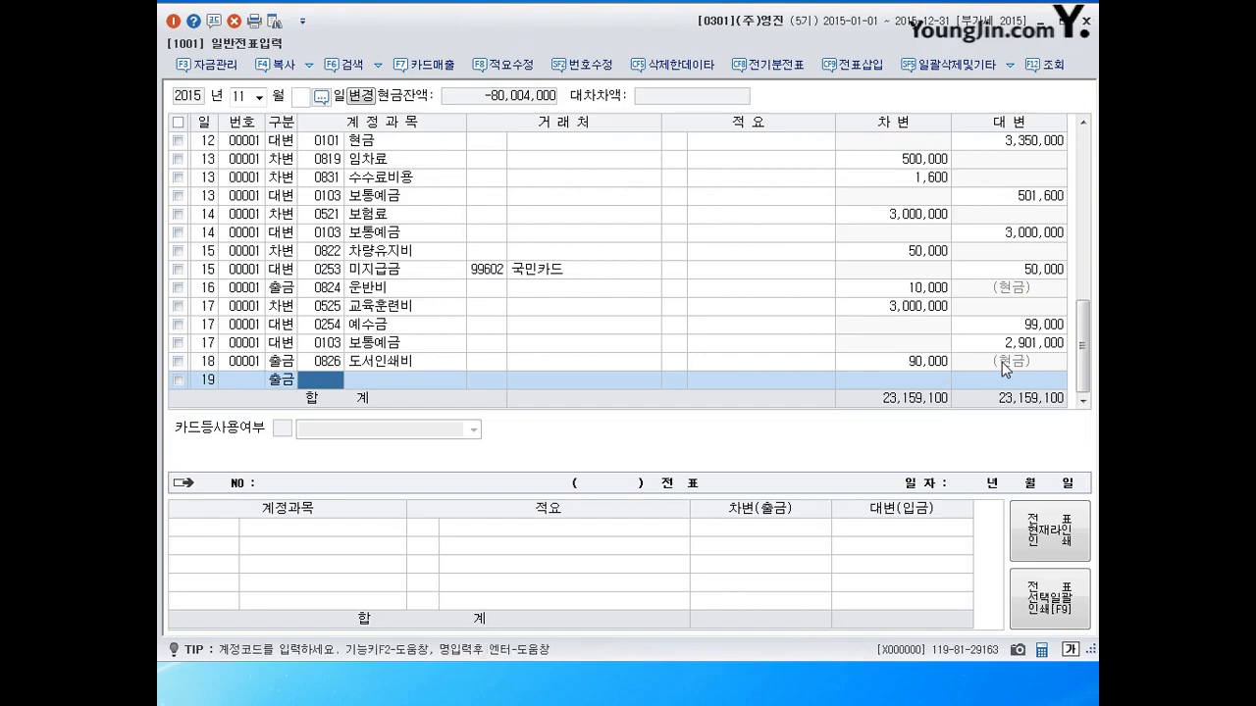
text(830)
key(Return)
key(Return)
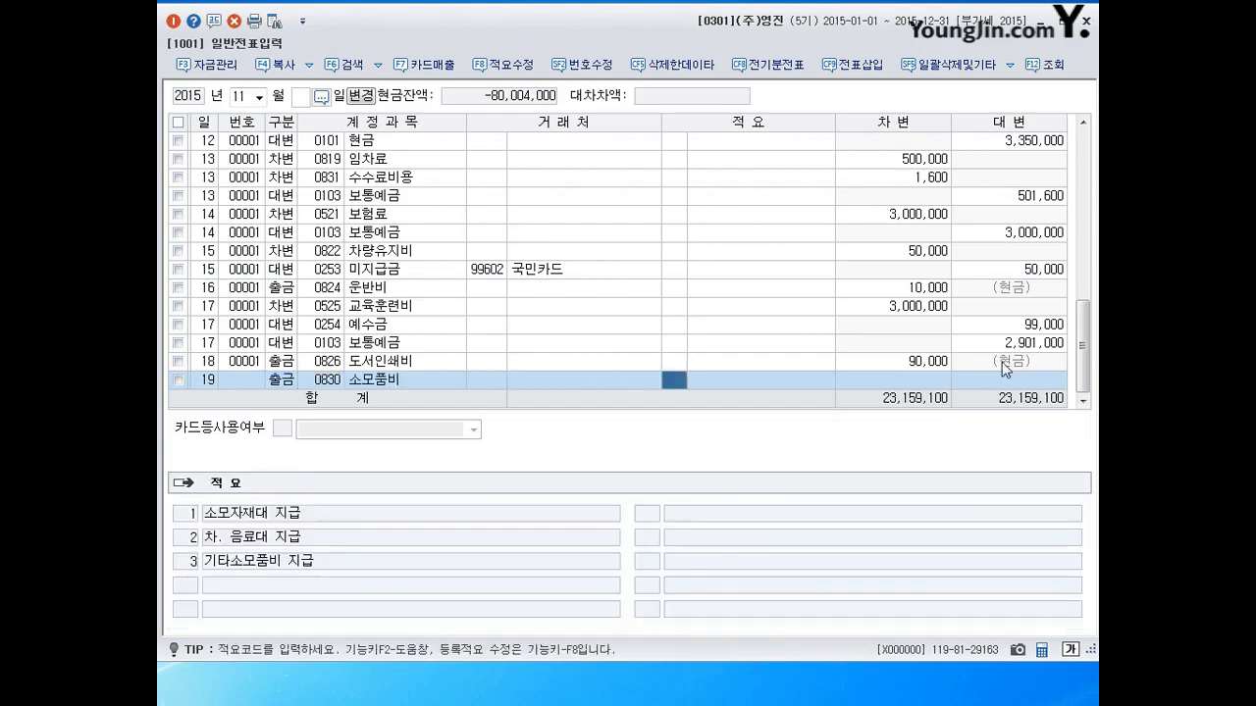
key(Return)
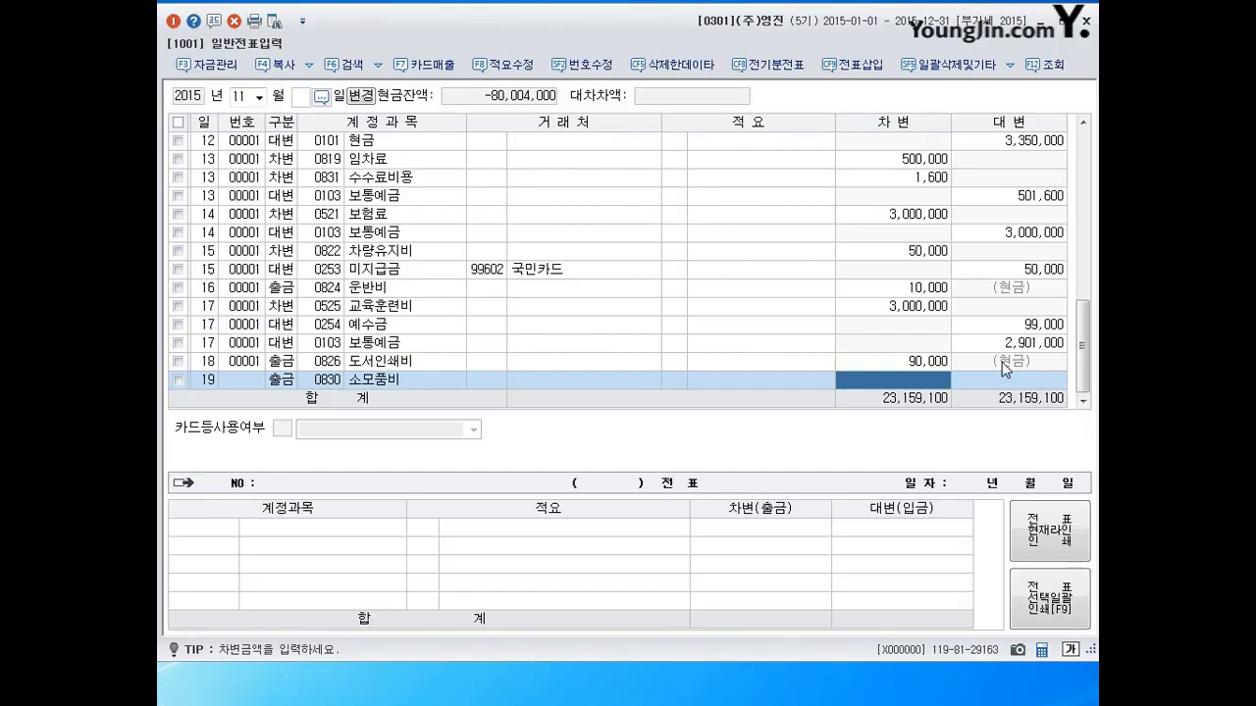
text(40000)
key(Return)
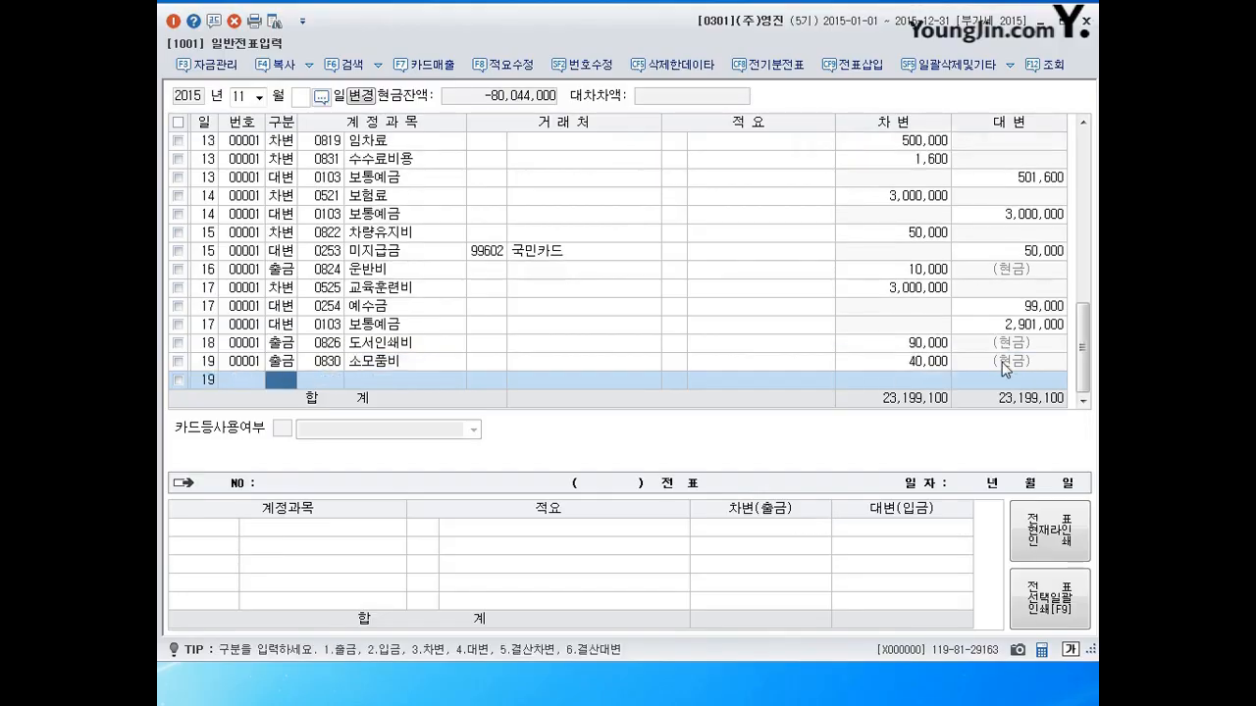
key(Left)
text(20)
key(Return)
Debit 0831 수수료비용 300,000 on the November 20 voucher.
text(3)
key(Return)
text(831)
key(Return)
key(Return)
key(Return)
key(Return)
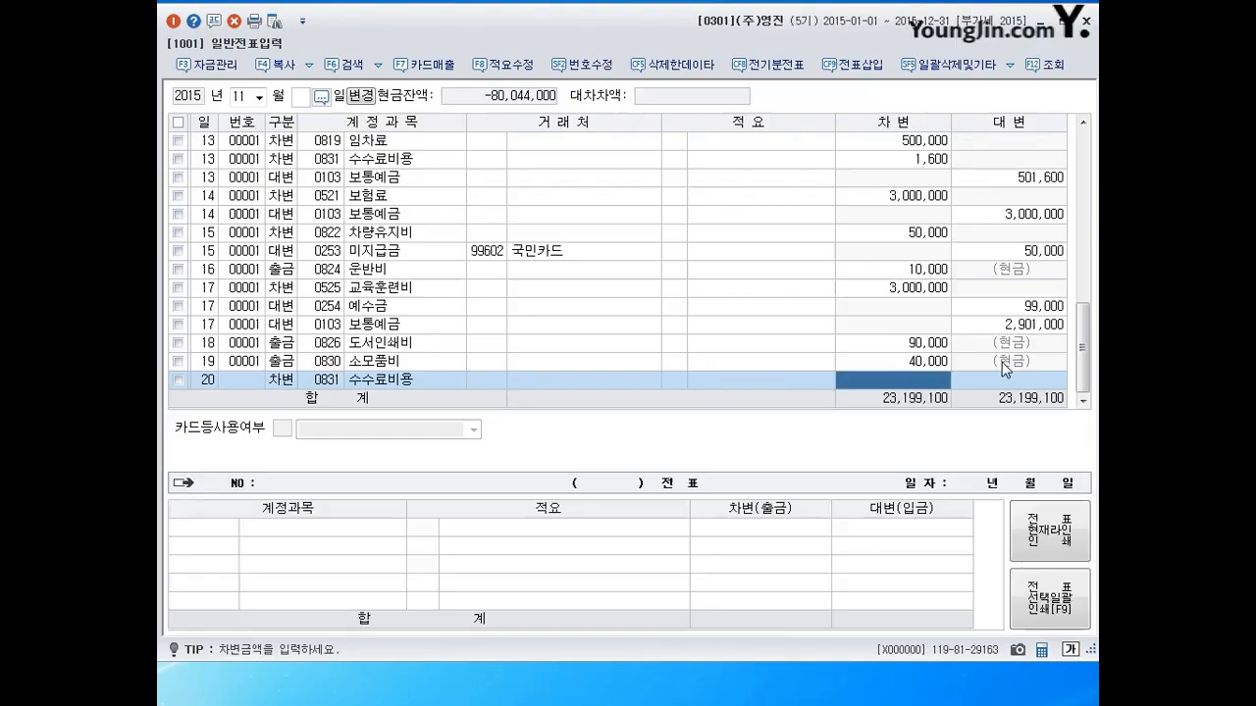
text(3000000)
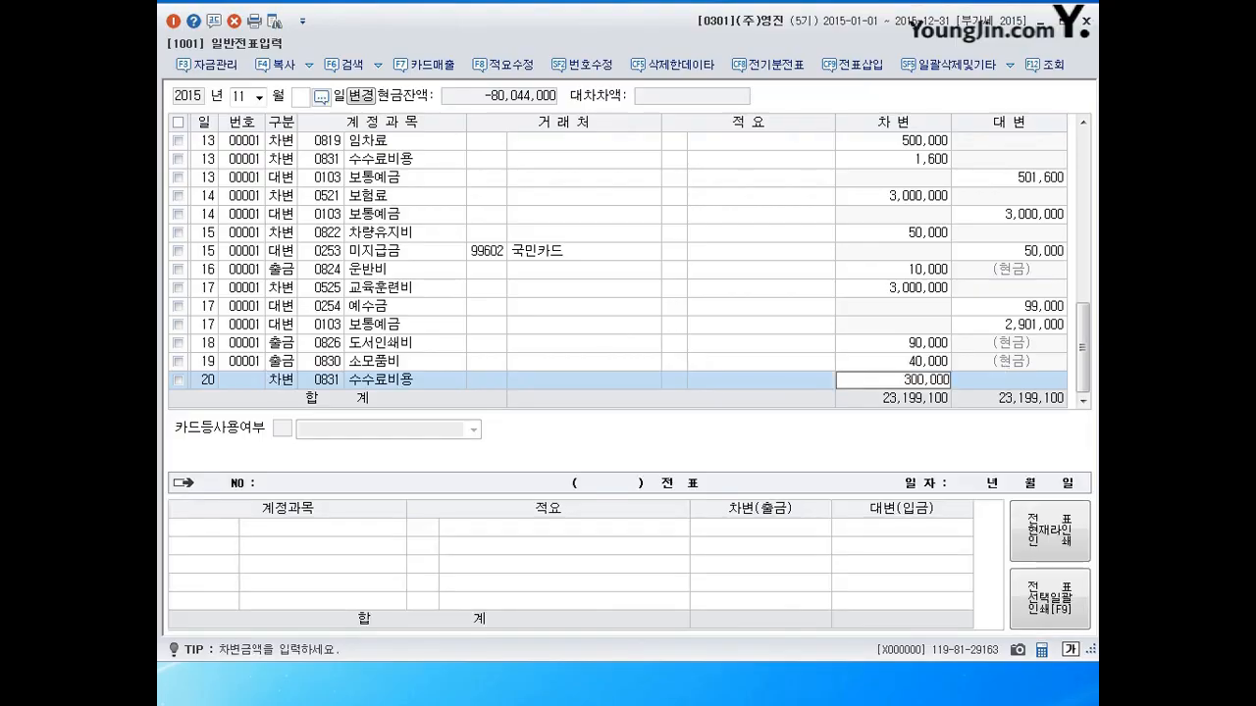
key(Return)
Credit 0102 당좌예금 for the matching 300,000 and begin day 21.
text(4)
key(Return)
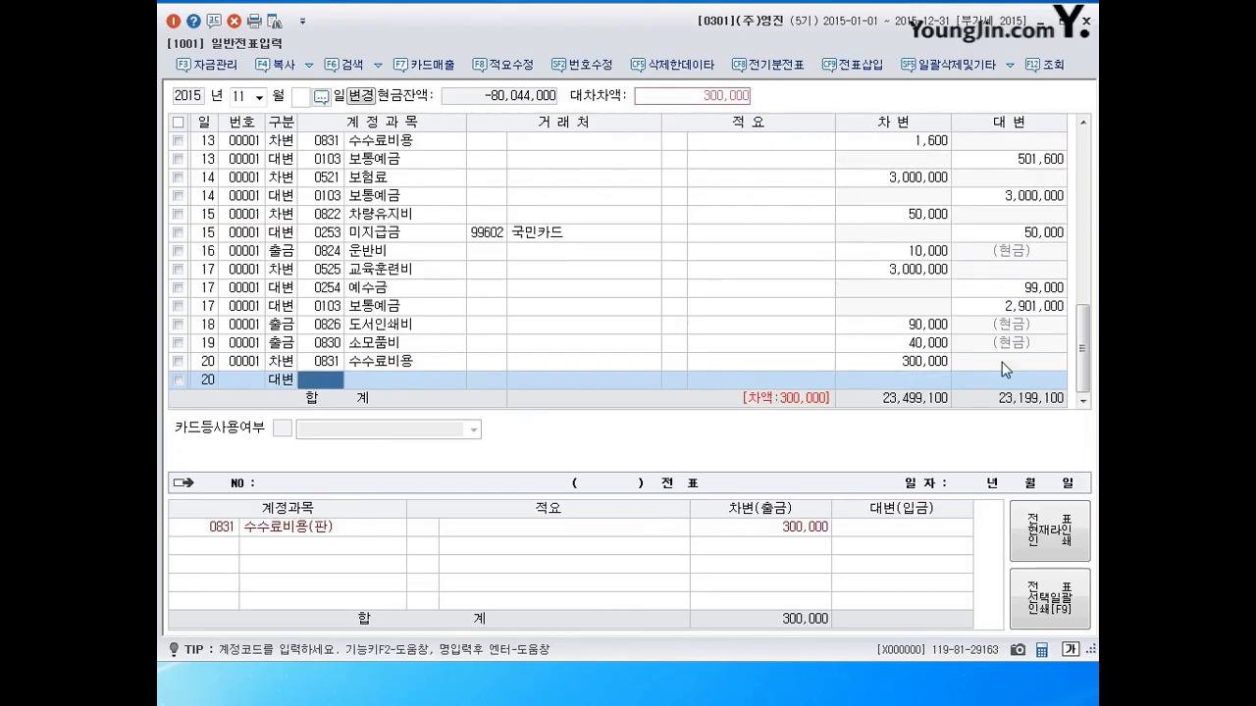
text(102)
key(Return)
key(Return)
key(Return)
key(Return)
text(21)
key(Return)
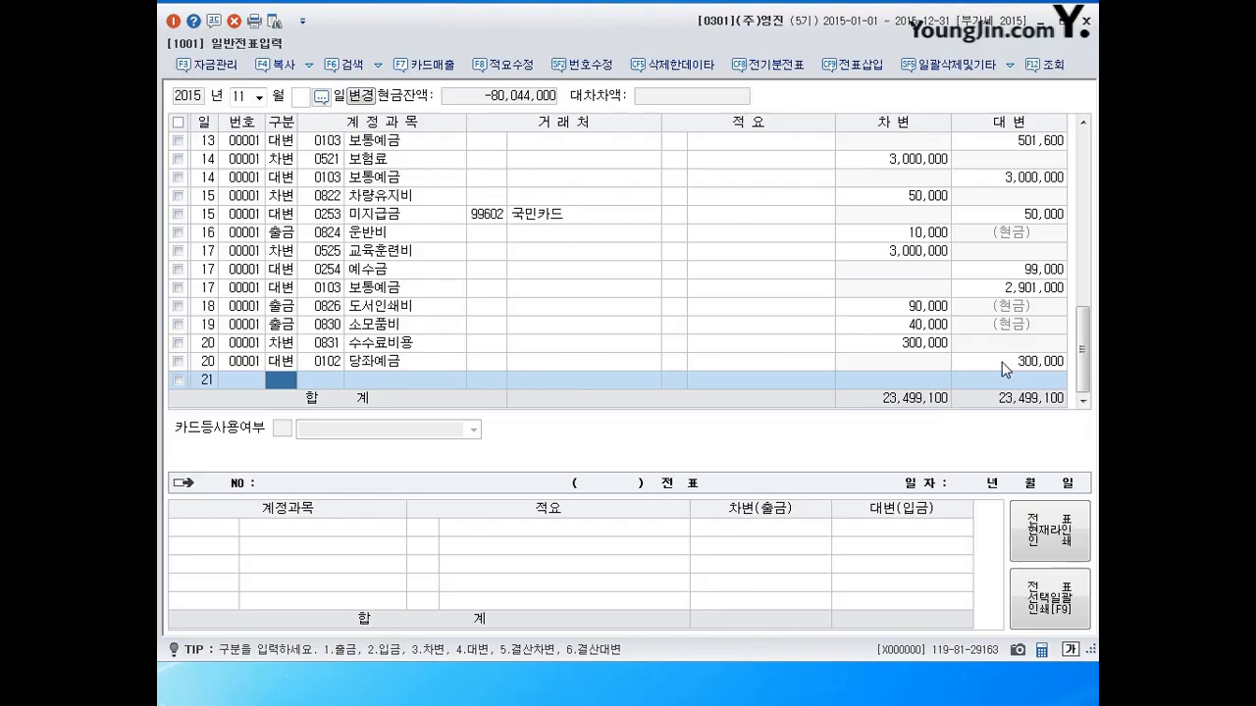
Debit 0833 광고선전비 5,000,000 on the November 21 voucher.
text(3)
key(Return)
text(833)
key(Return)
key(Return)
key(Return)
text(5000000)
key(Return)
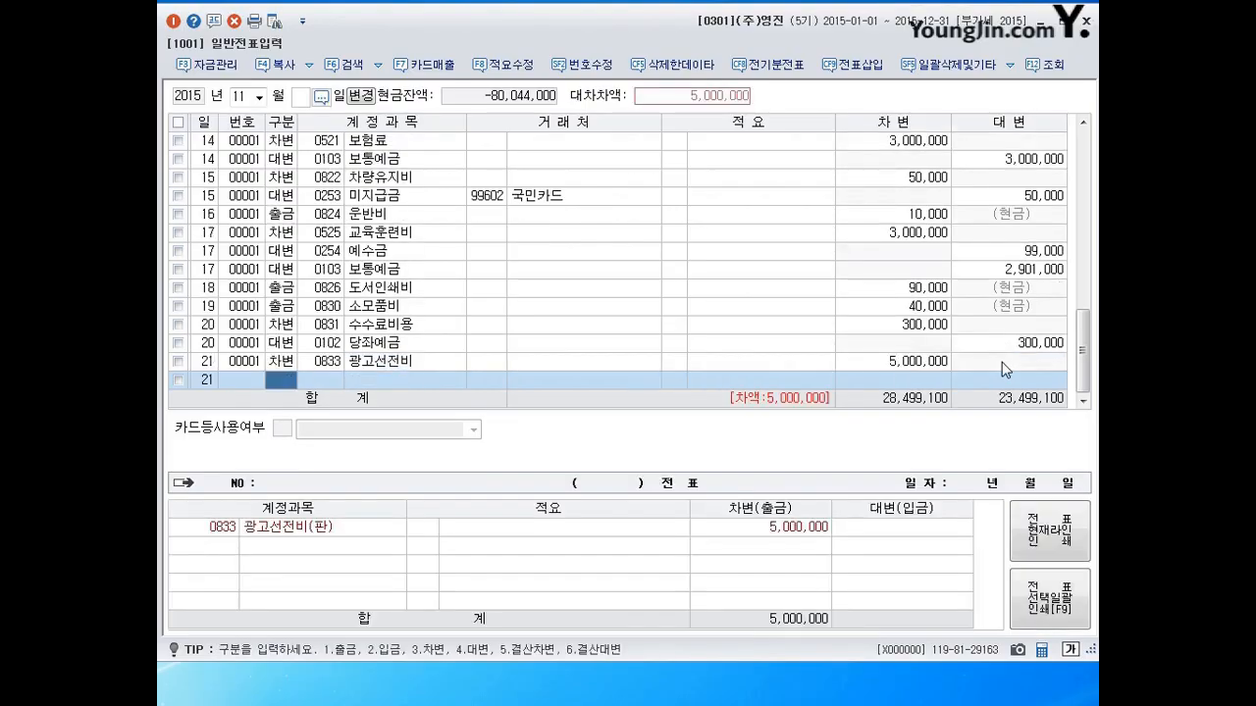
Credit 0102 당좌예금 2,500,000.
text(4)
key(Return)
text(102)
key(Return)
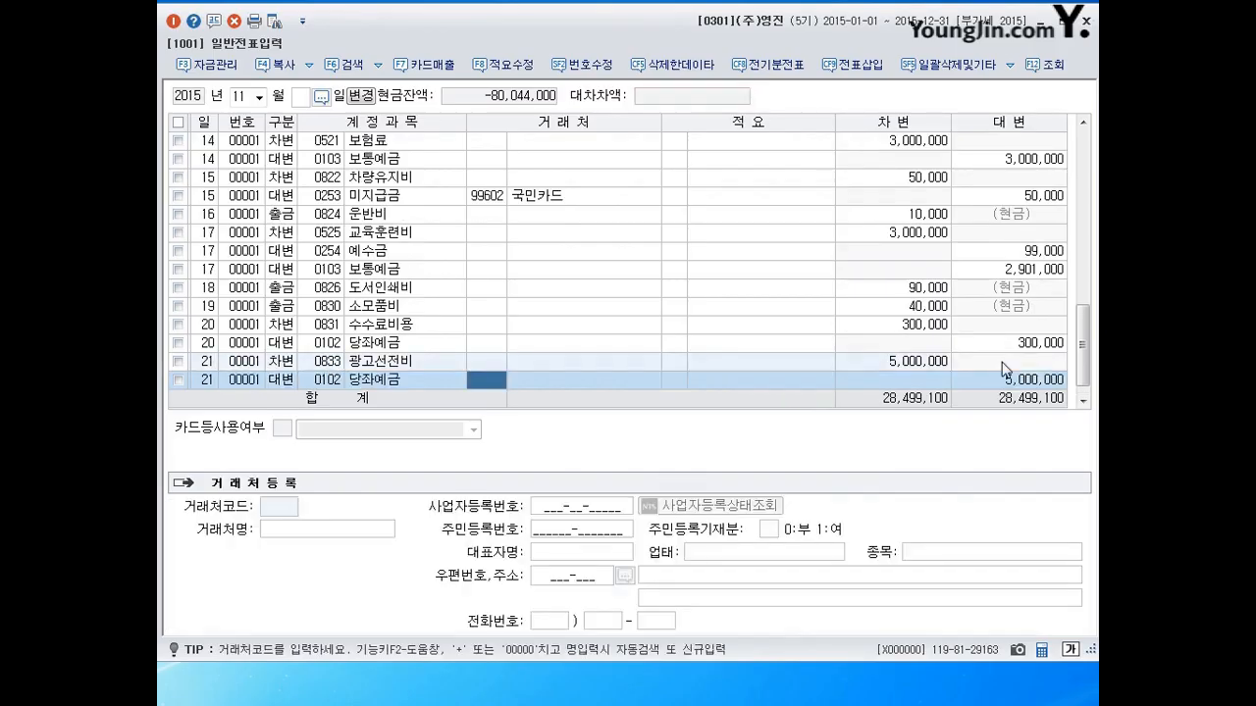
key(Return)
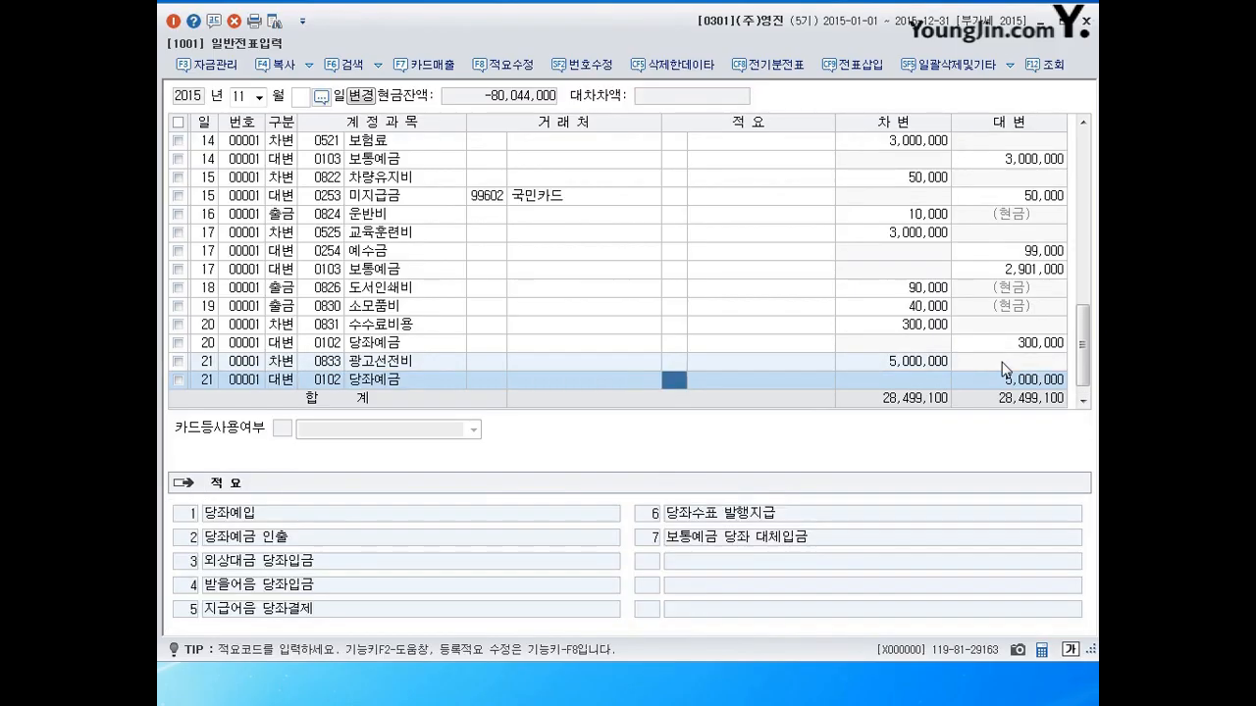
key(Return)
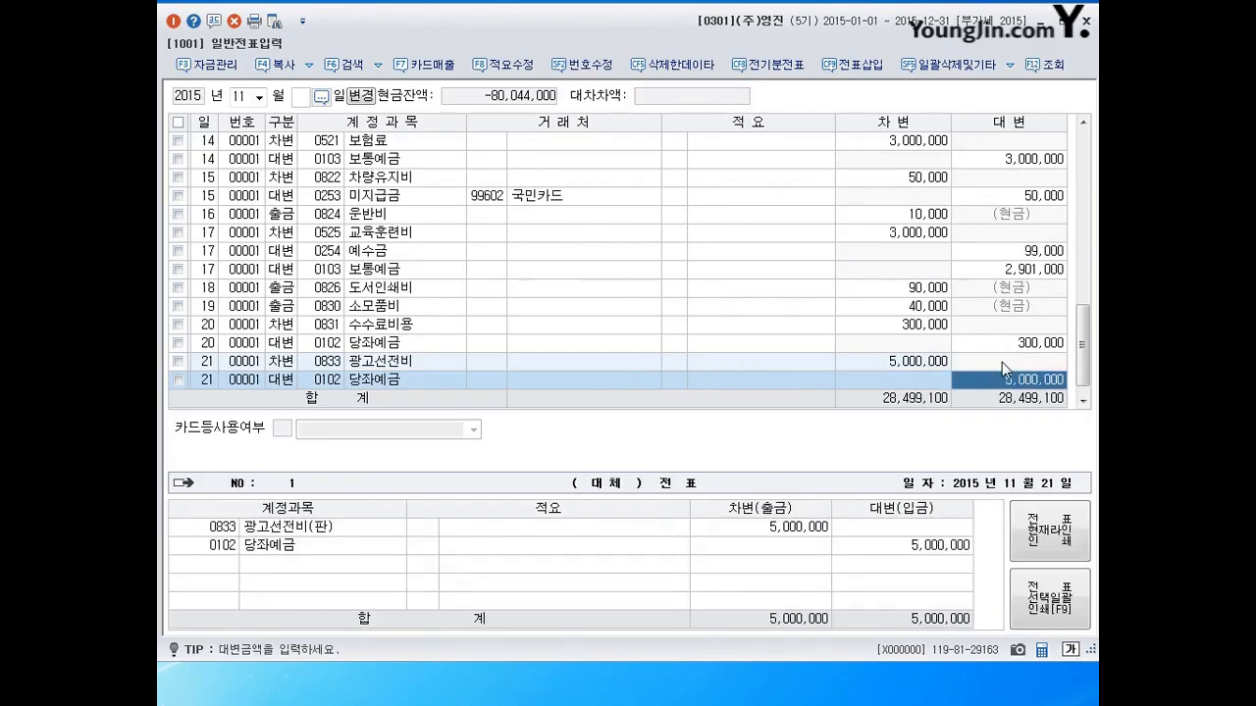
text(2500000)
key(Return)
Credit 0253 미지급금 2,500,000 with customer (주)일신산업, found by searching 일신.
text(4)
key(Return)
text(253)
key(Return)
text(일쇼)
key(BackSpace)
text(신)
key(Return)
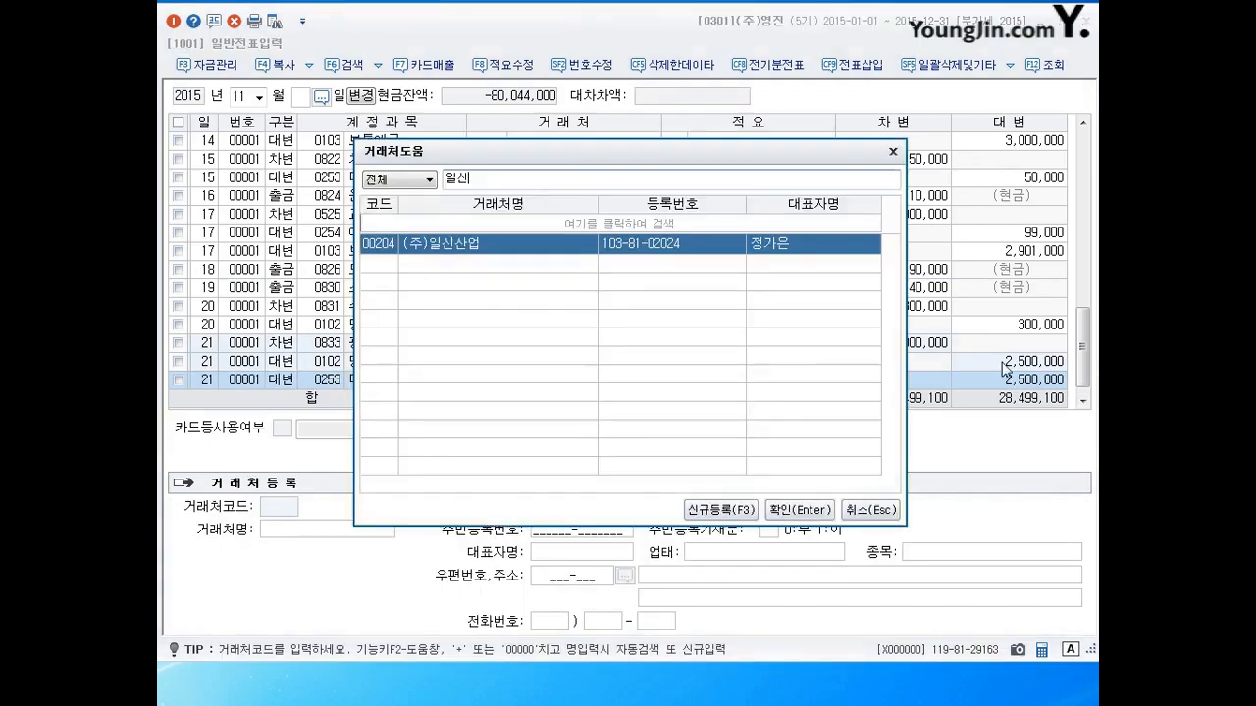
key(Return)
key(Return)
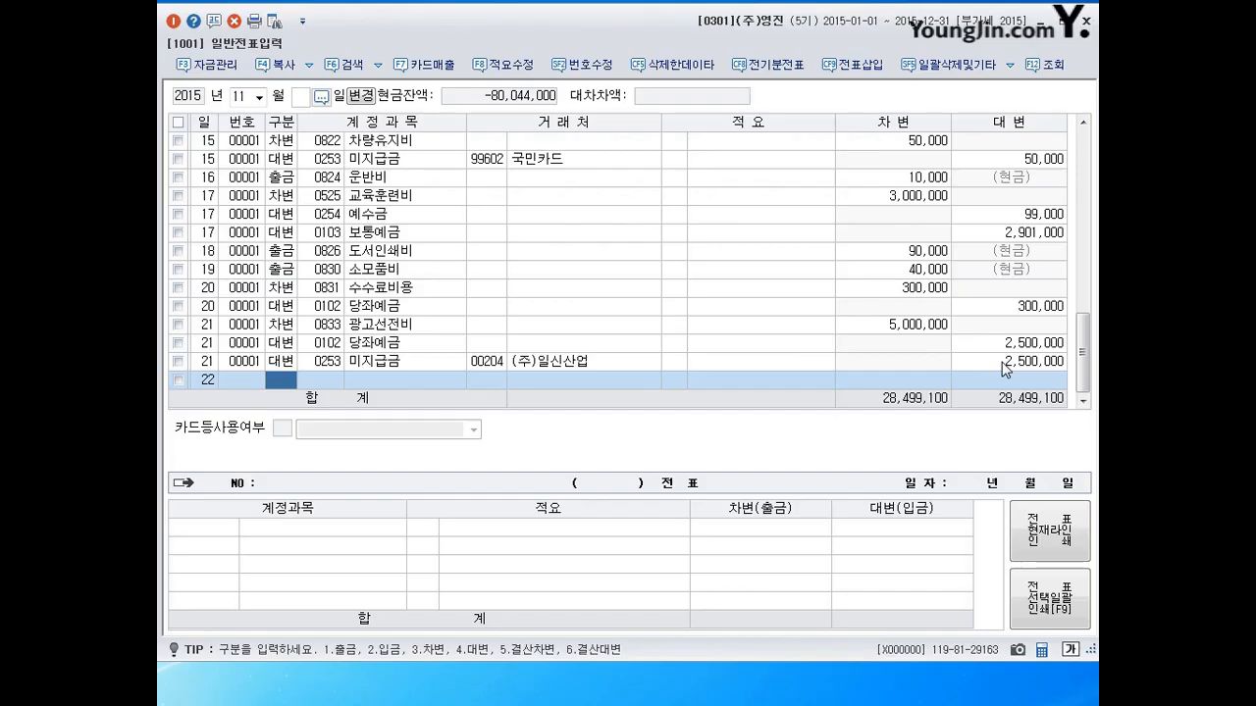
Enter a day-22 입금 line of 670,000 to 0903 배당금수익, then start day 23.
text(2)
key(Return)
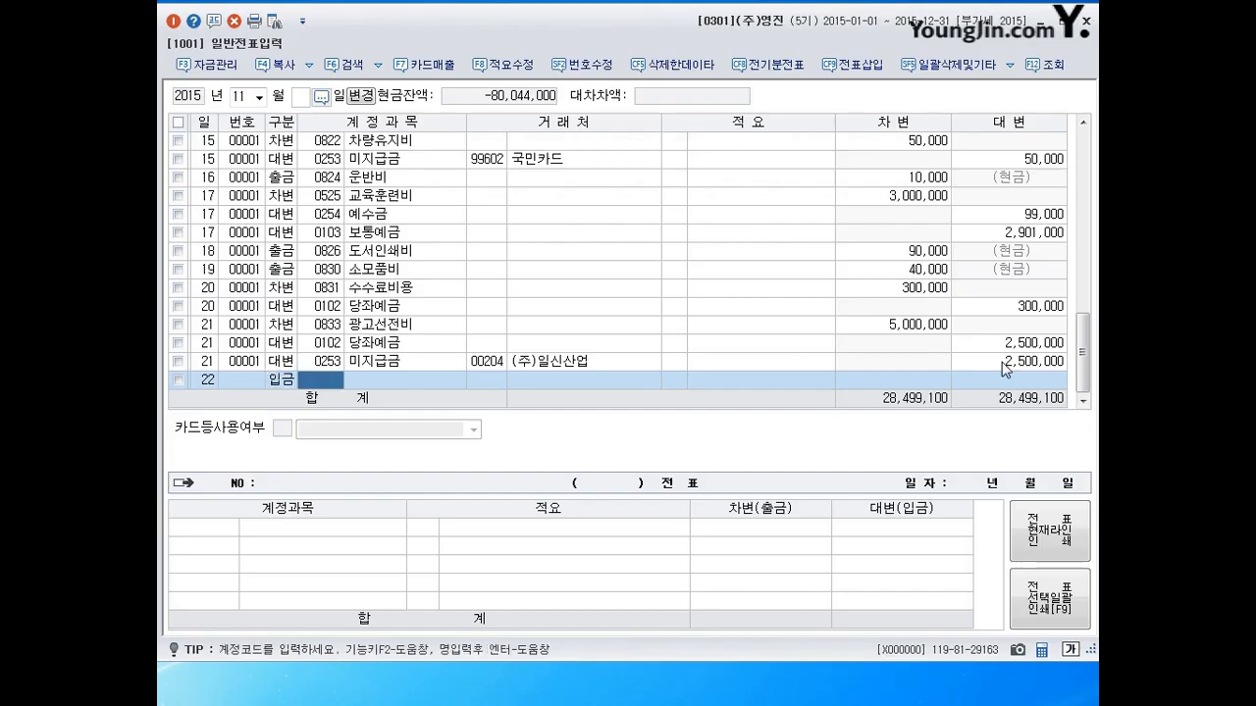
text(0903)
key(Return)
key(Return)
key(Return)
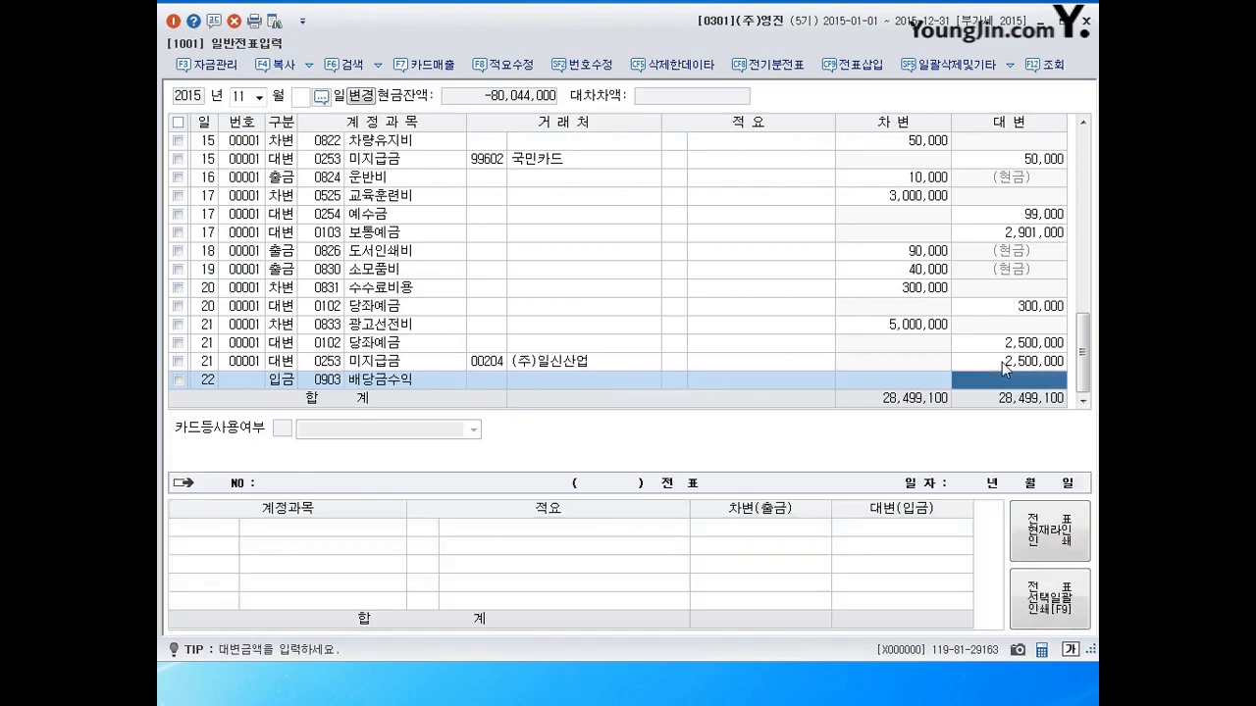
text(670000)
key(Return)
text(23)
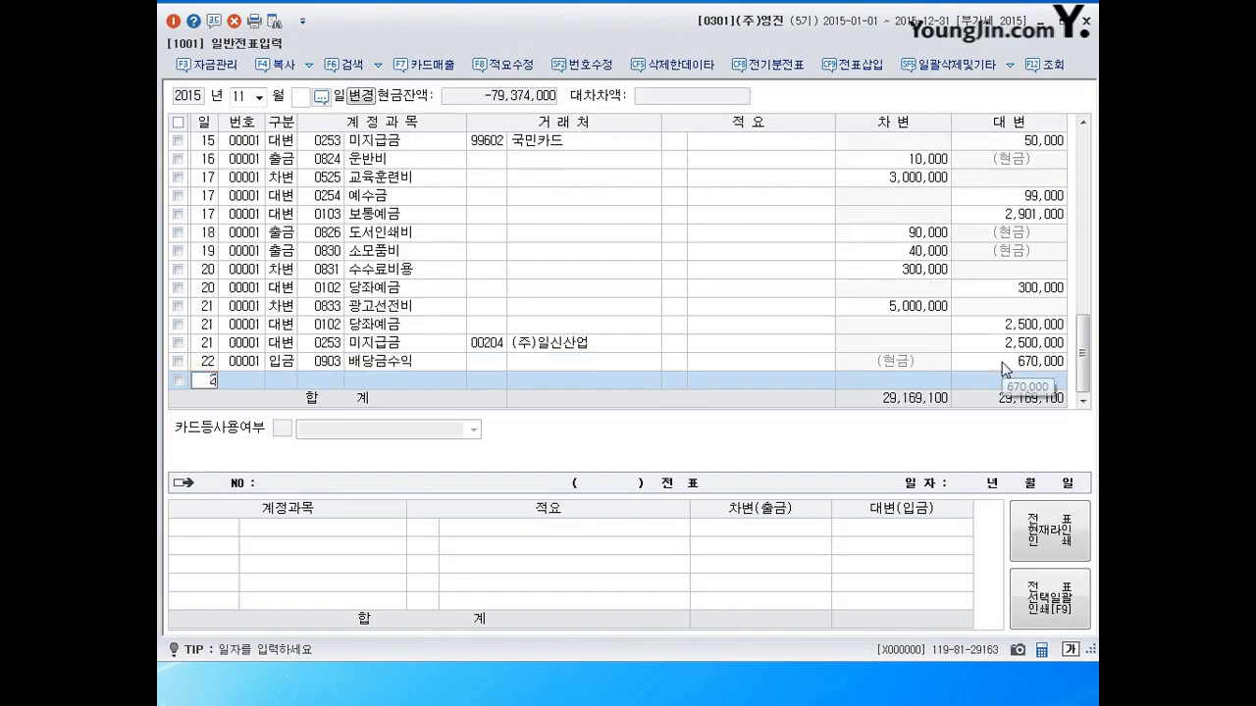
key(Return)
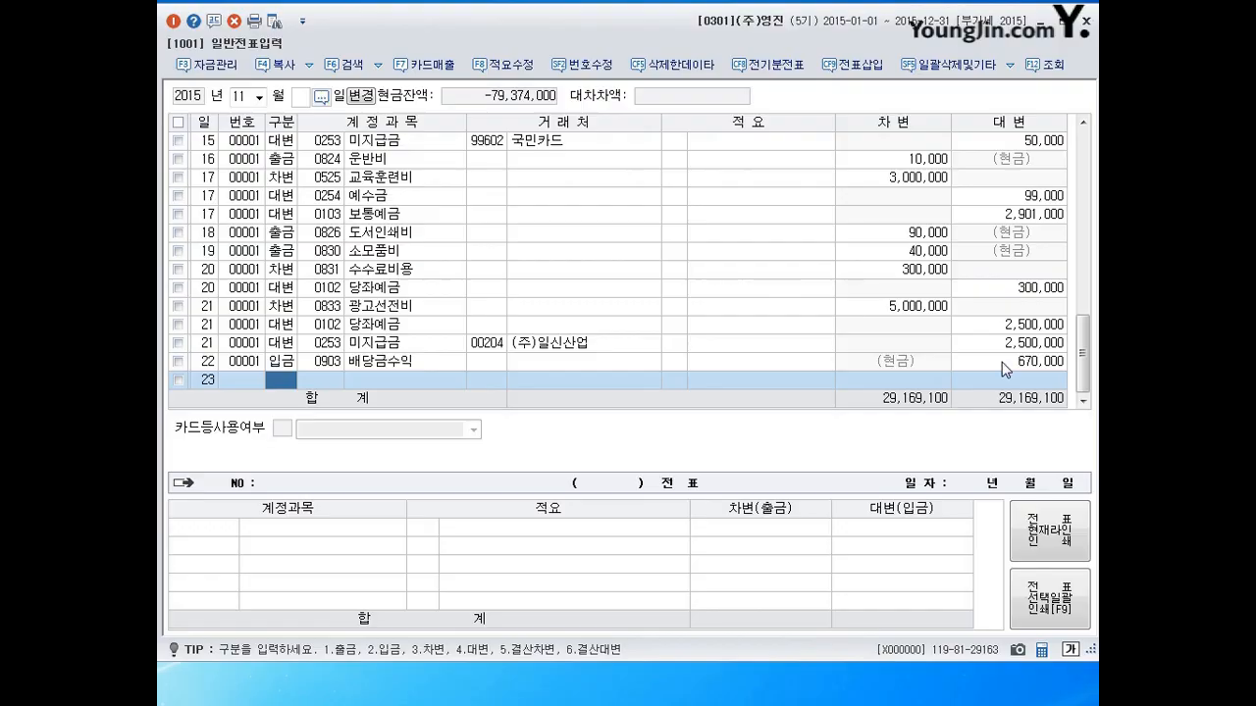
Debit 0103 보통예금 7,000,000 on the November 23 voucher.
text(3)
key(Return)
text(103)
key(Return)
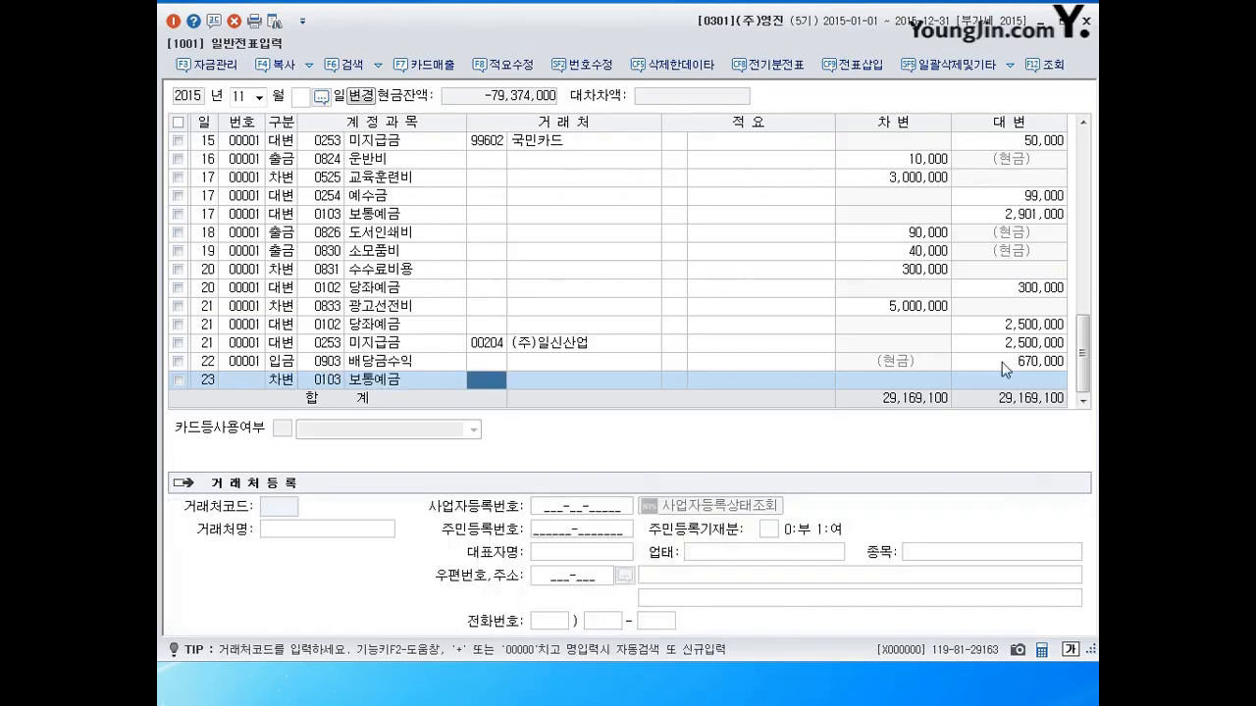
key(Return)
key(Return)
text(7,000)
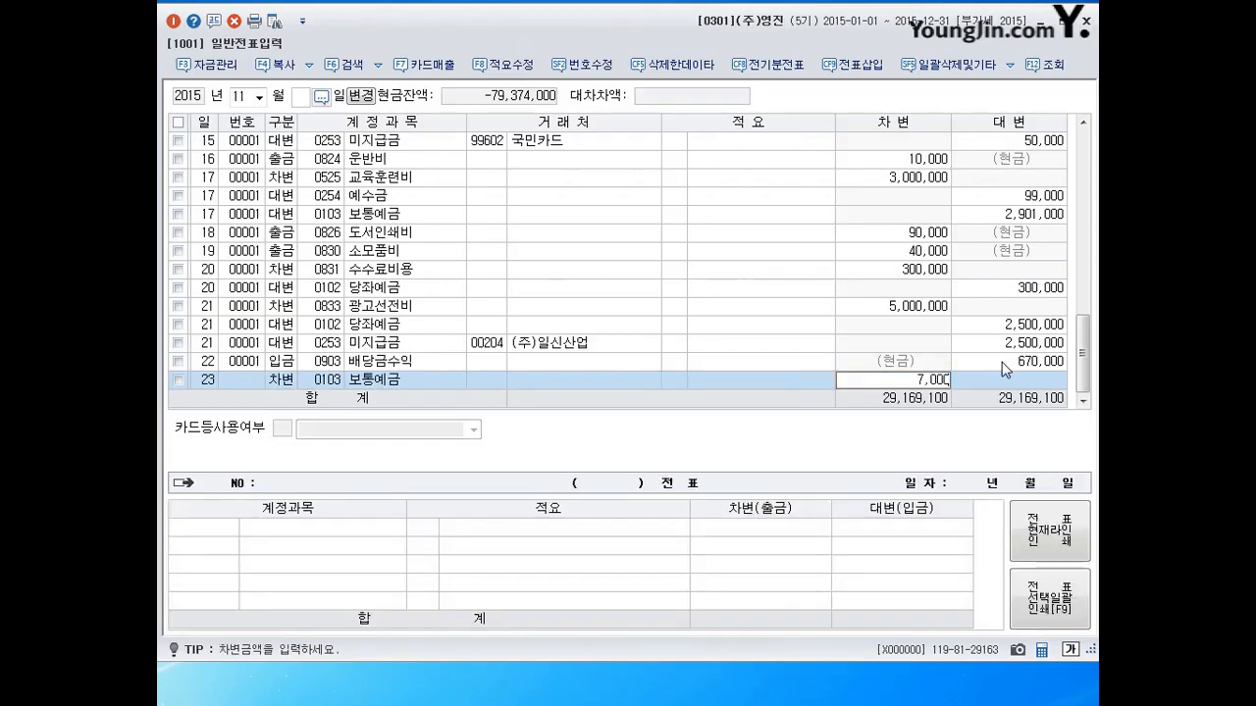
text(,000)
key(Return)
Credit 0919 보험금수익 for the balancing 7,000,000 and begin day 24.
key(Return)
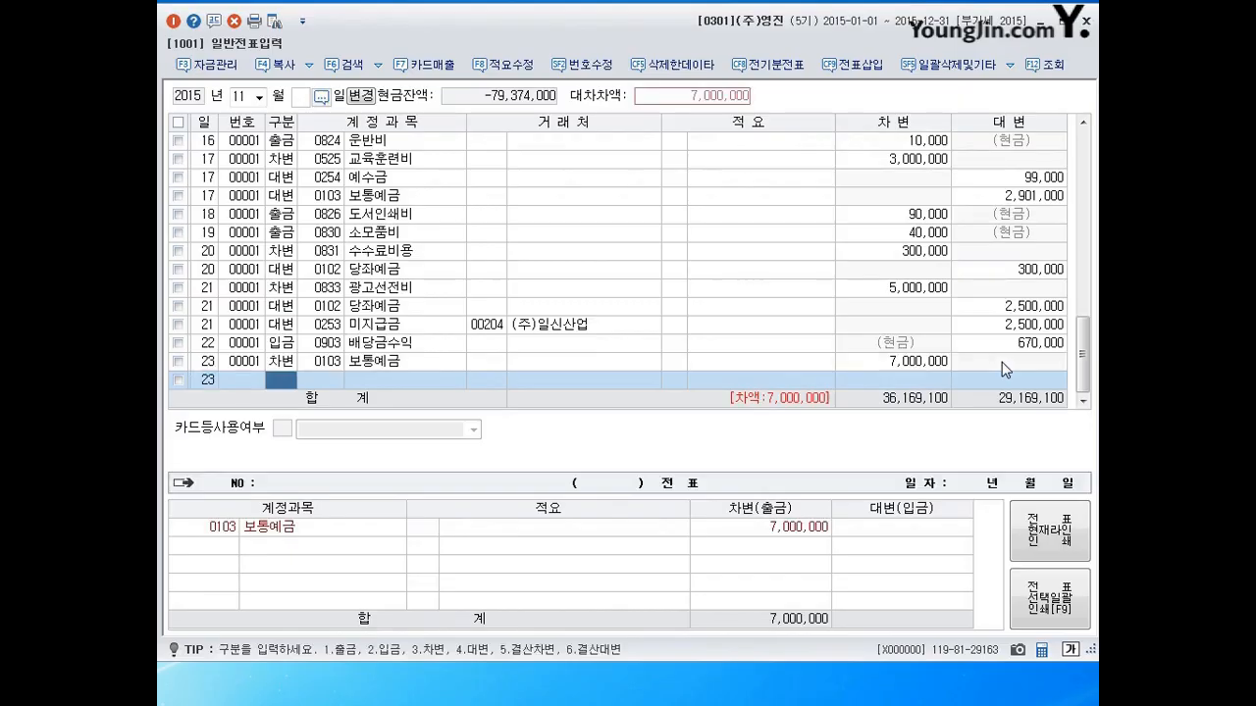
text(4)
key(Return)
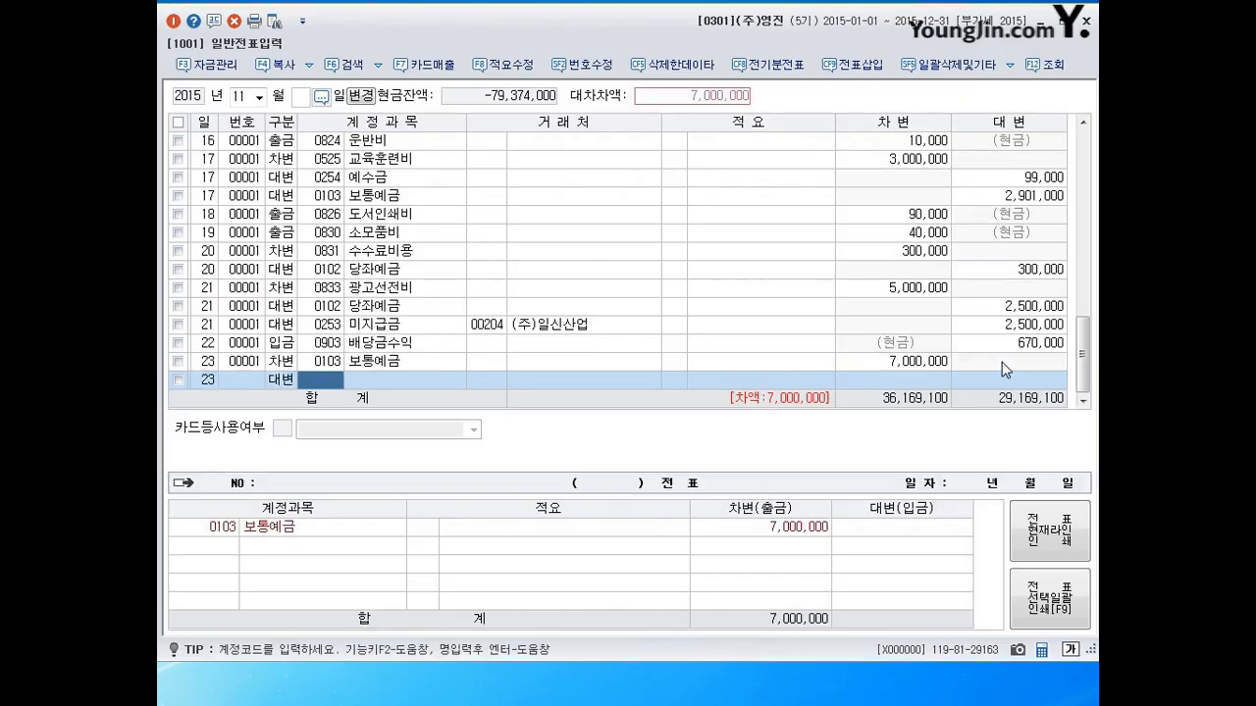
text(0919)
key(Return)
key(Return)
key(Return)
key(Return)
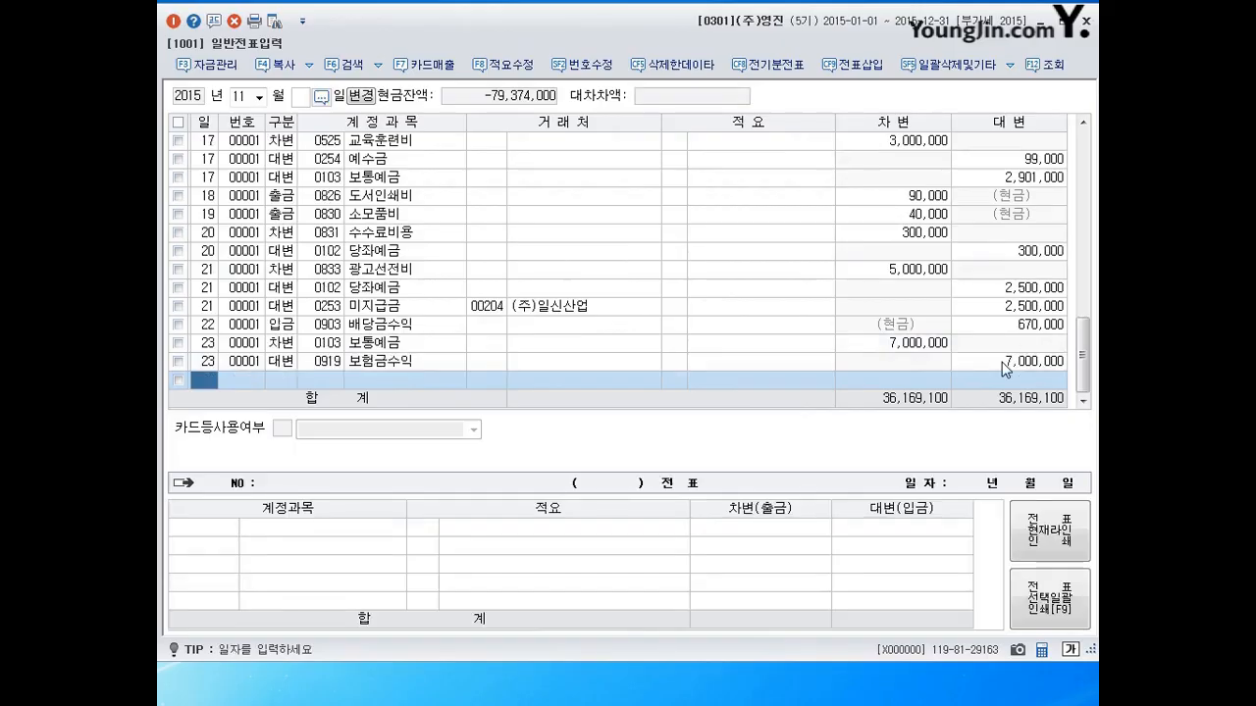
text(24)
key(Return)
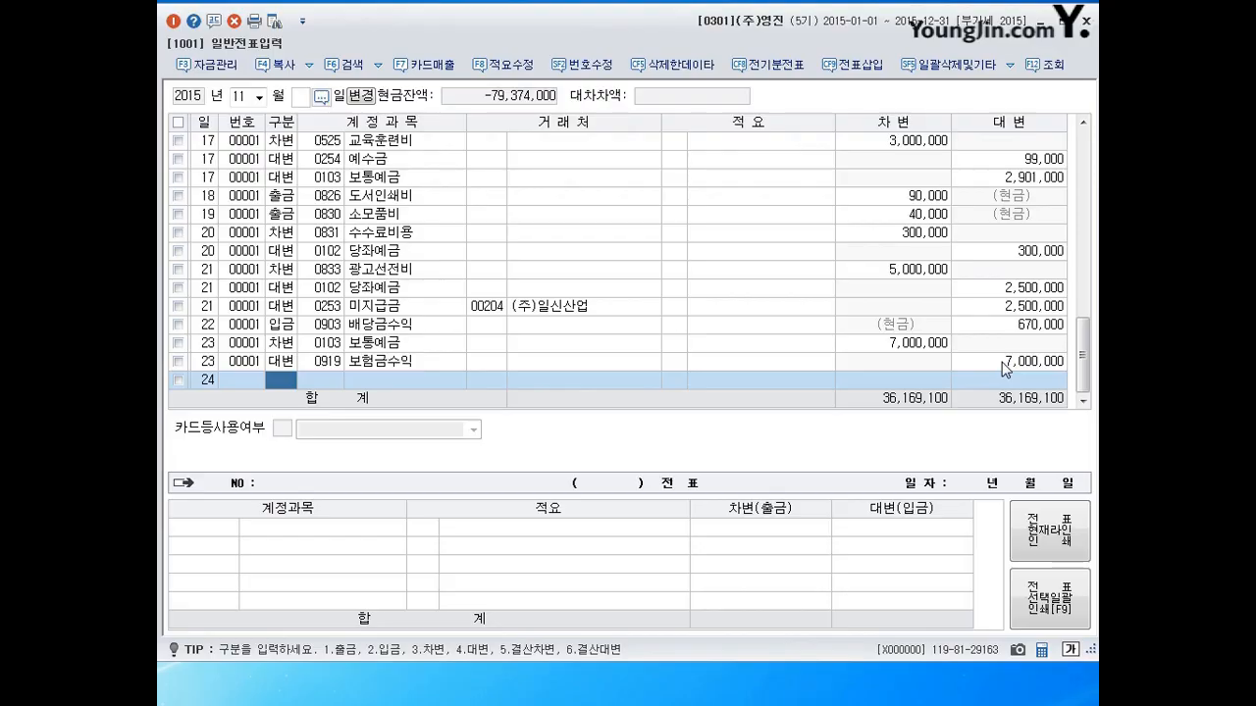
Debit 0201 토지 30,000,000 on the November 24 voucher.
text(3201)
key(Return)
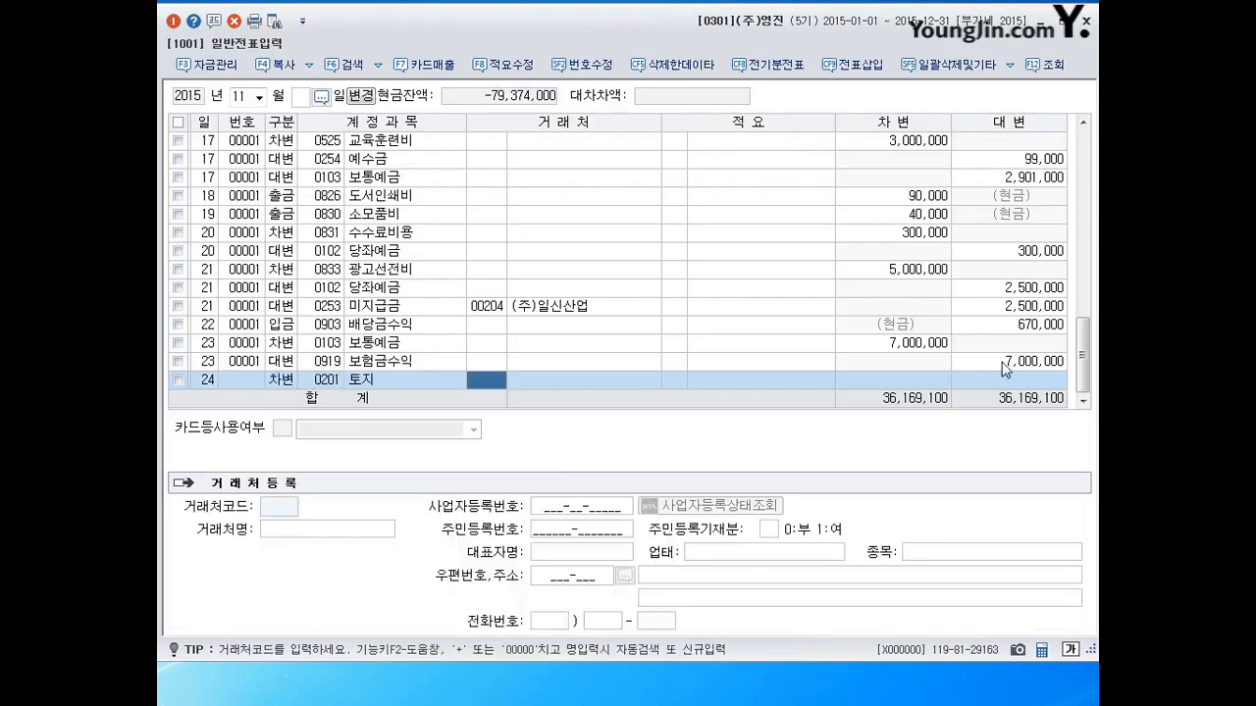
key(Return)
key(Return)
text(30000000)
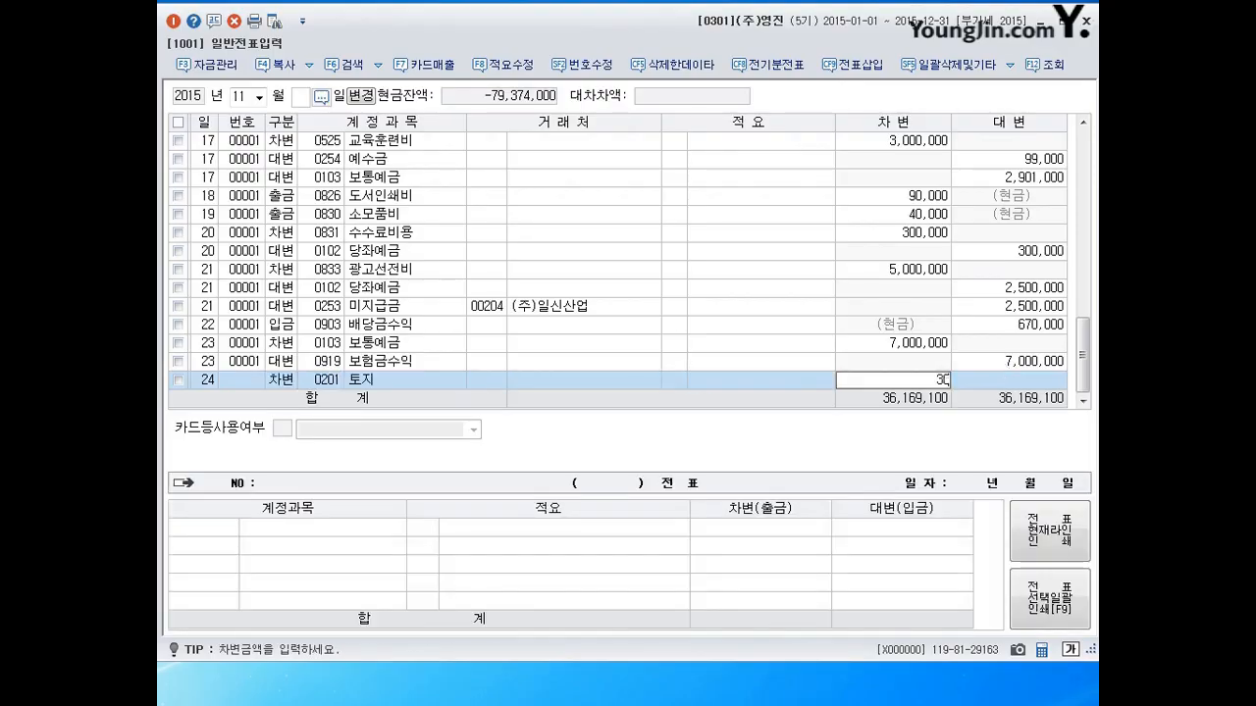
key(Return)
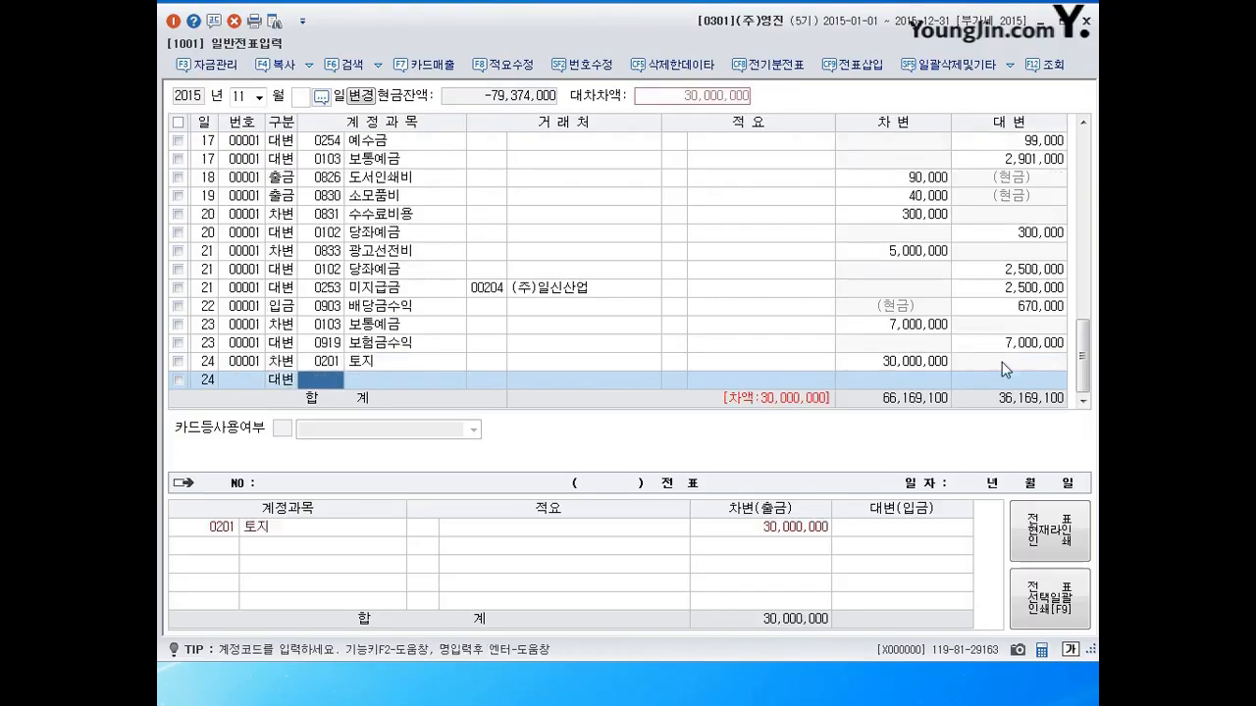
Credit 0917 자산수증이익 for the balancing 30,000,000 and begin day 25.
text(0917)
key(Return)
key(Return)
key(Return)
key(Return)
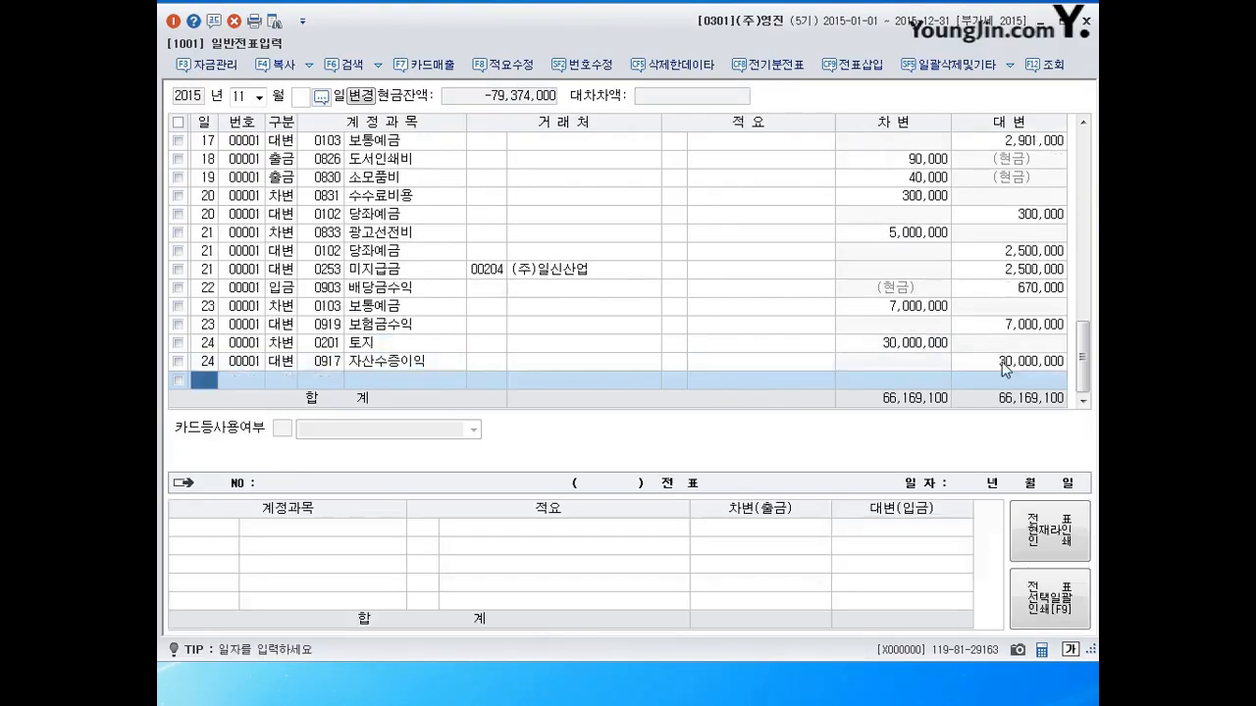
text(25)
key(Return)
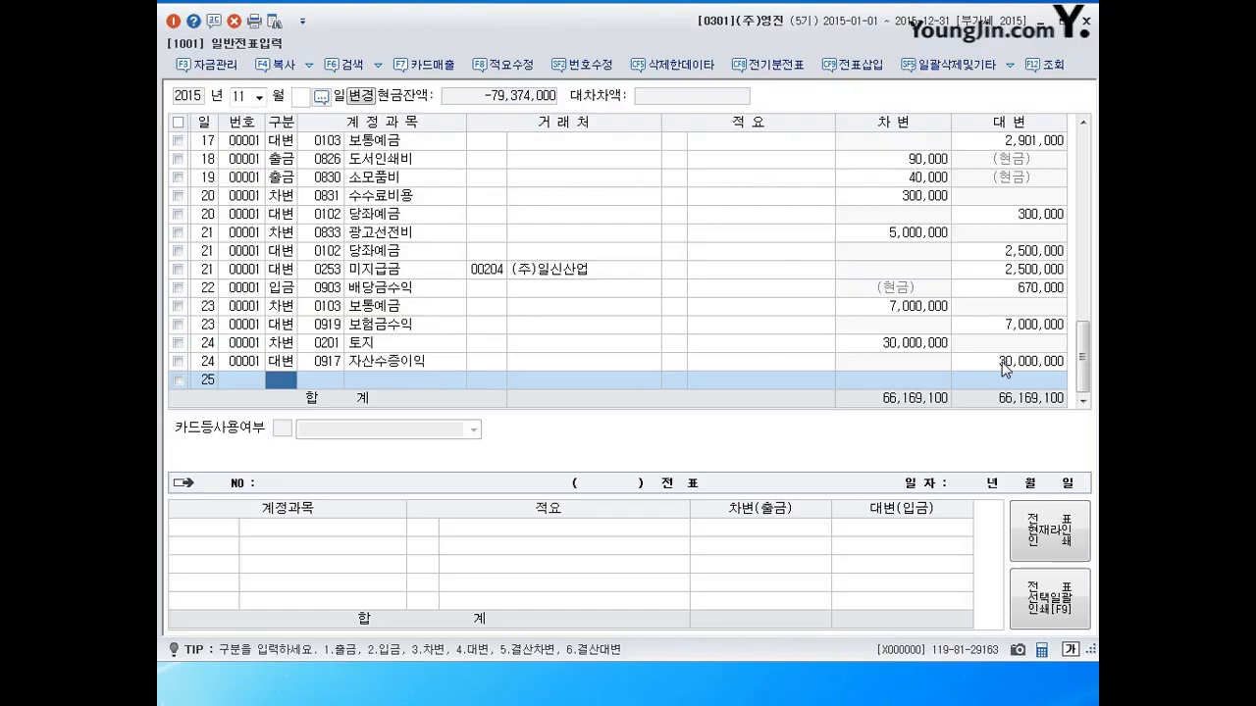
Debit 0253 미지급금 35,000,000 to vendor (주)테크피아, found by searching 테크.
text(3253)
key(Return)
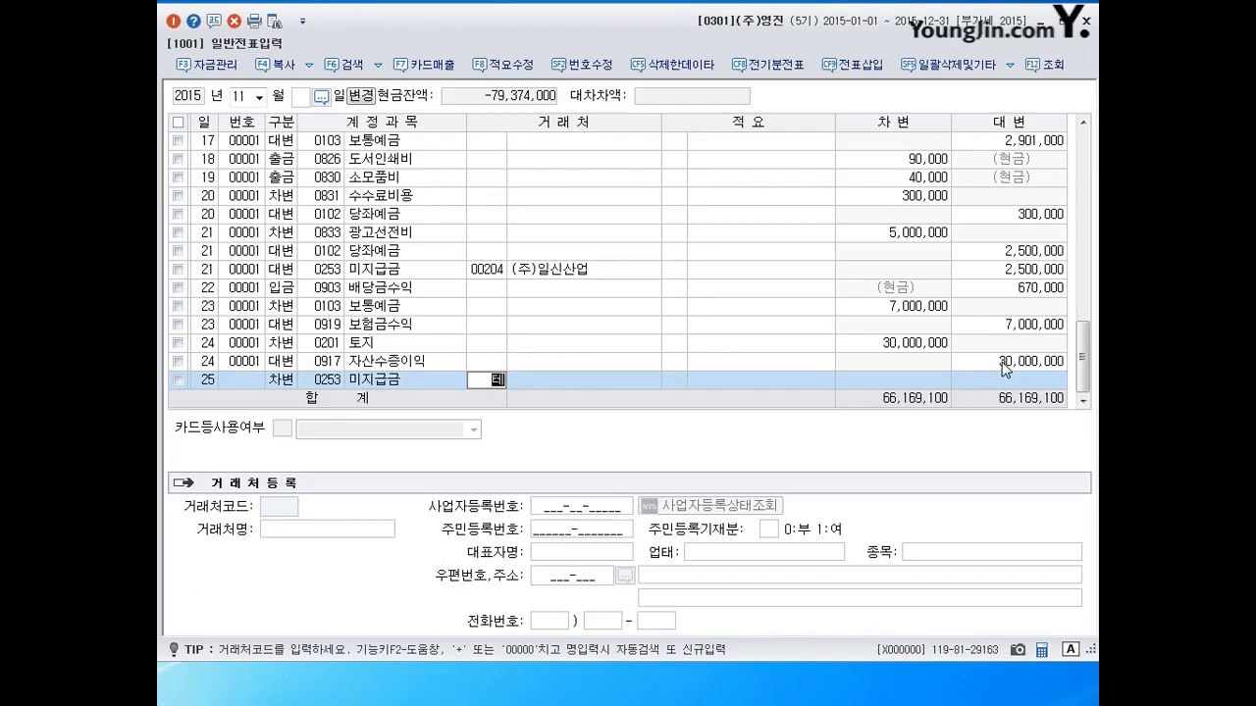
text(테크)
key(Return)
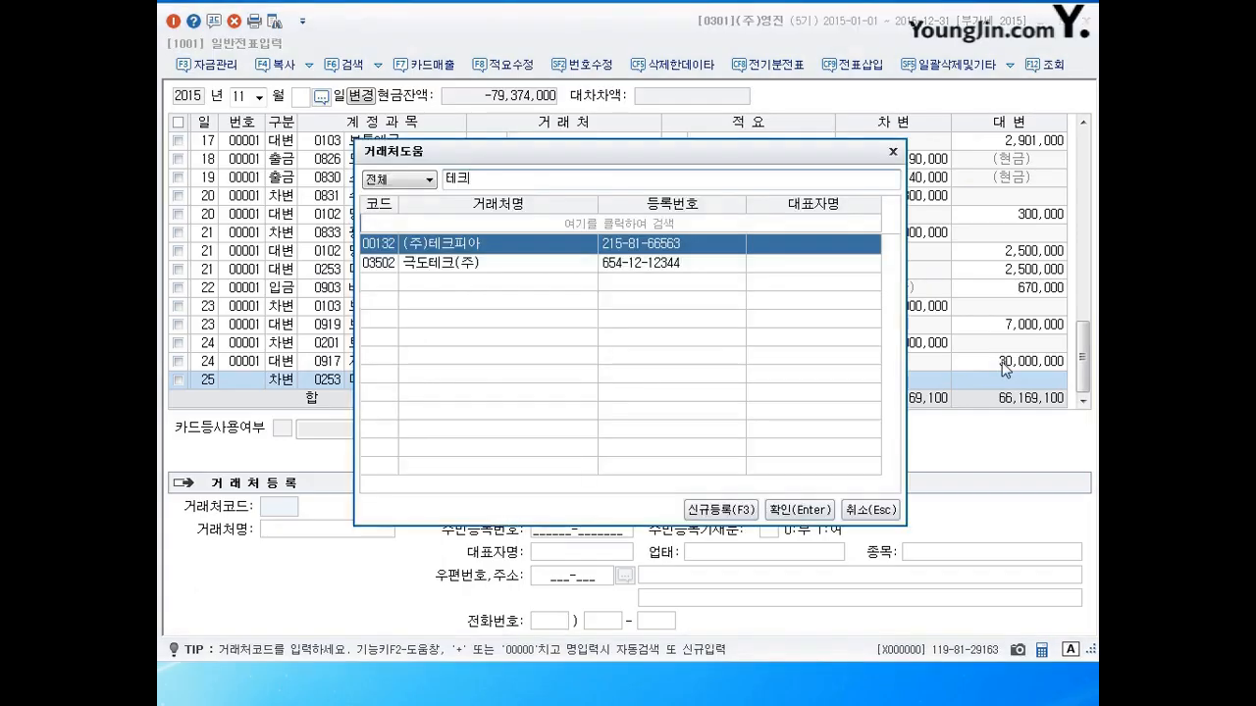
key(Return)
key(Return)
key(Return)
text(350009000)
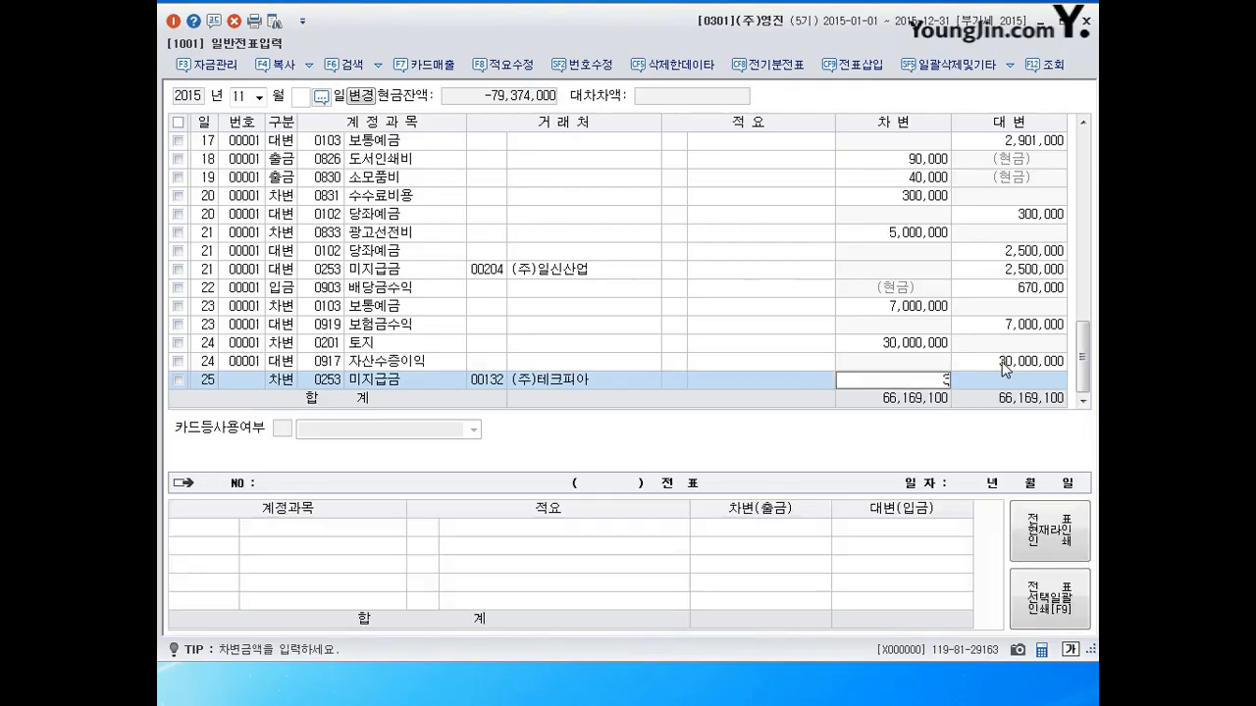
key(BackSpace)
key(BackSpace)
key(BackSpace)
key(BackSpace)
text(00,00)
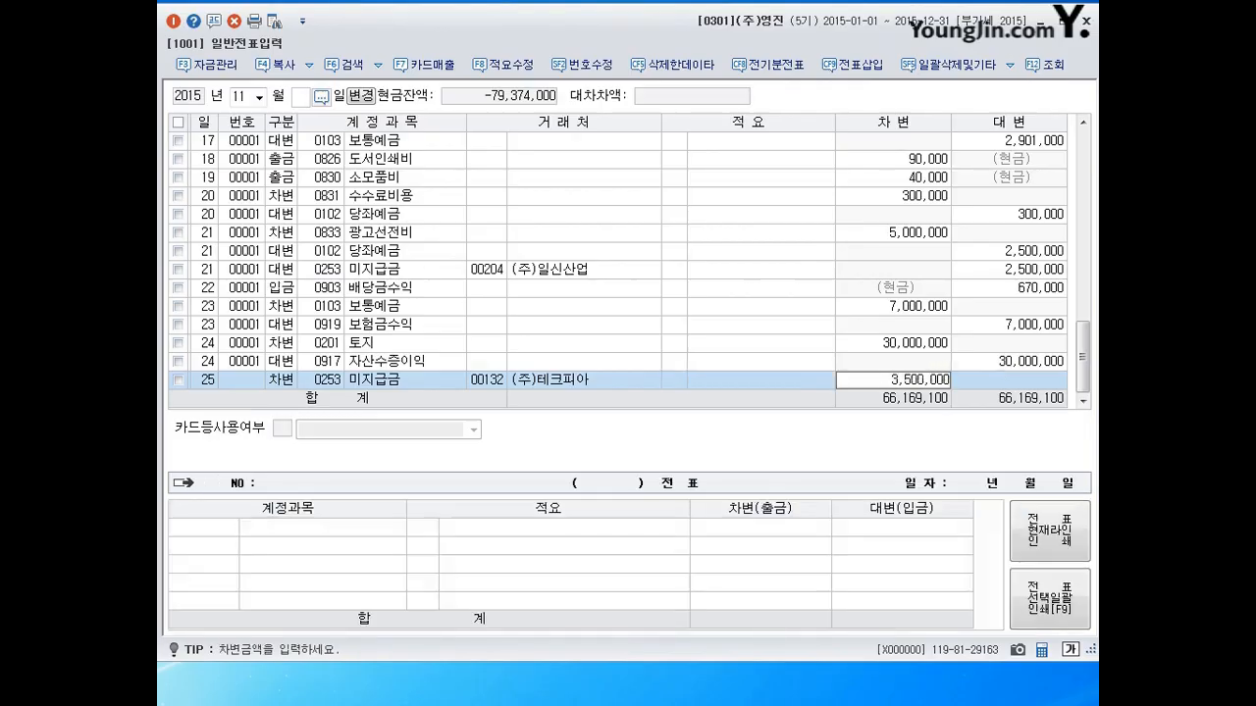
key(Return)
key(Return)
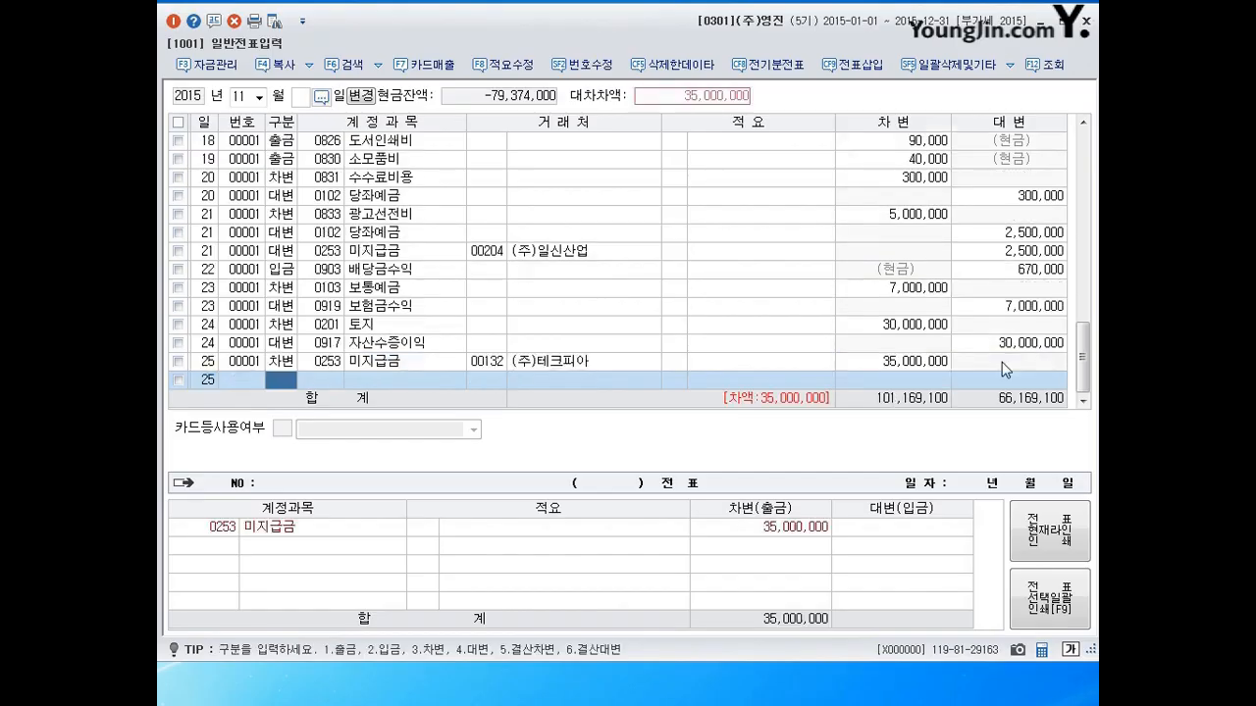
Credit 0103 보통예금 32,000,000.
text(4103)
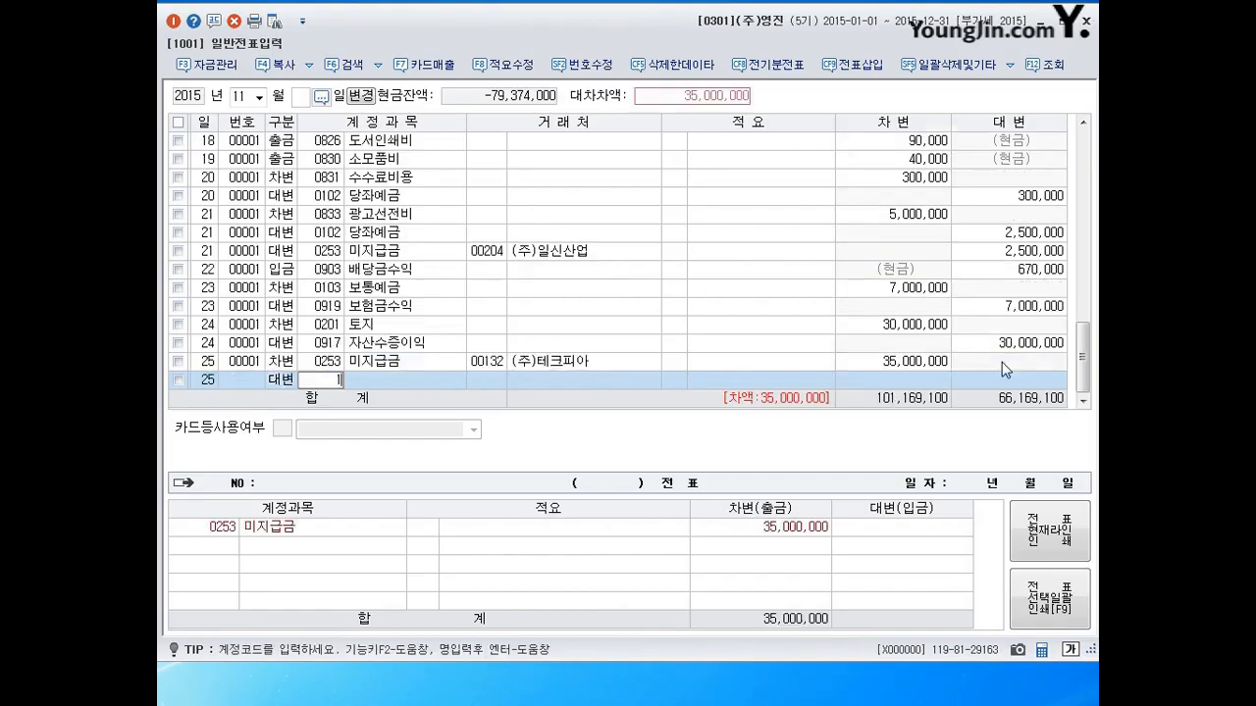
key(Return)
key(Return)
key(Return)
key(Return)
key(Return)
text(32000000)
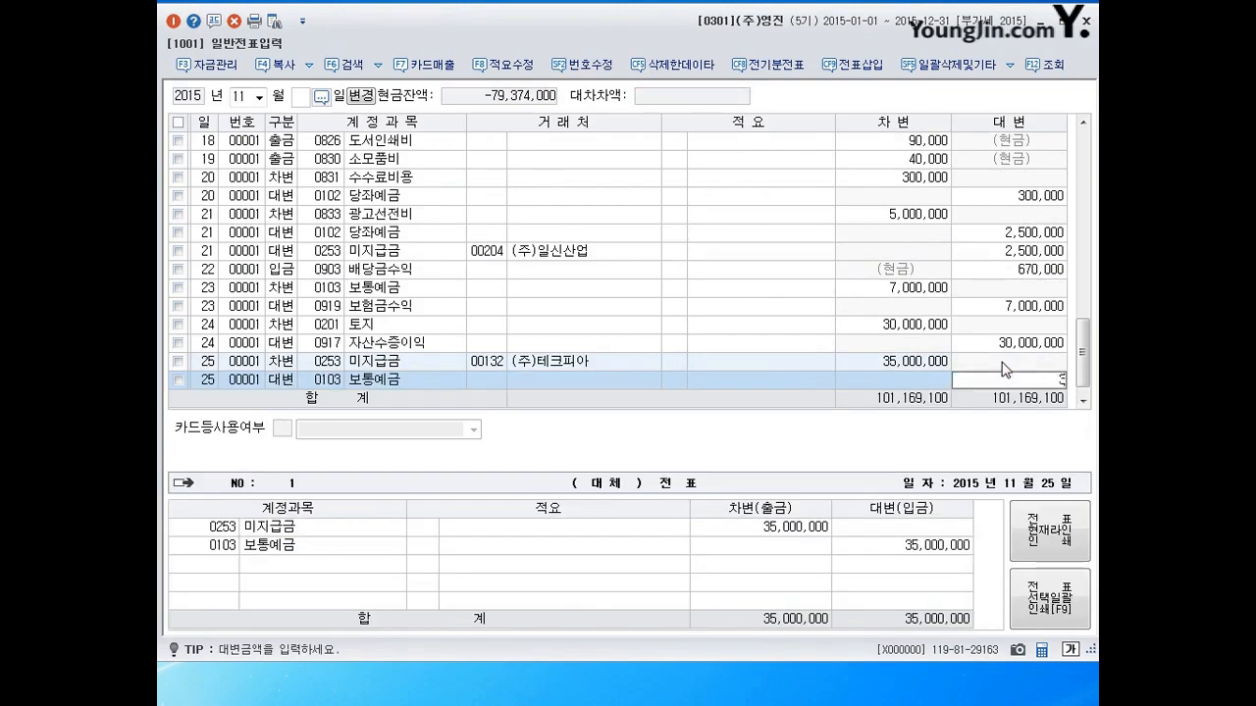
key(Return)
Credit 0918 채무면제이익 3,000,000 to balance the voucher, then begin day 26.
text(4)
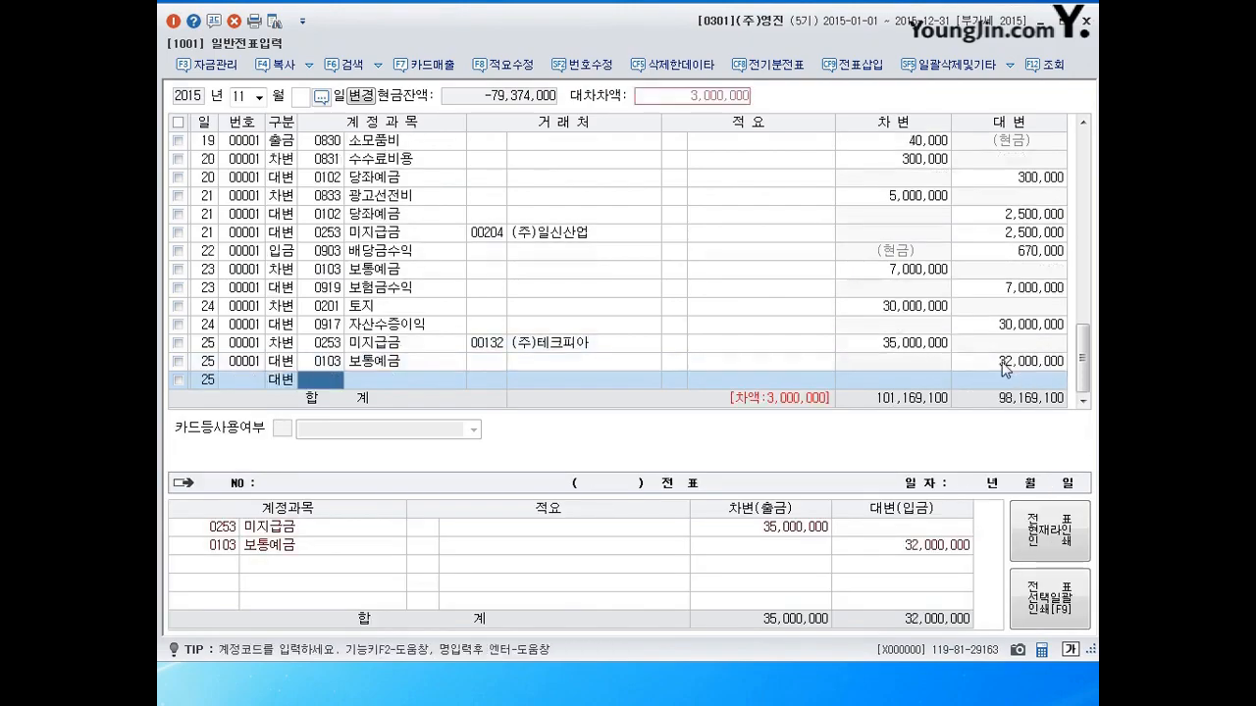
text(0918)
key(Return)
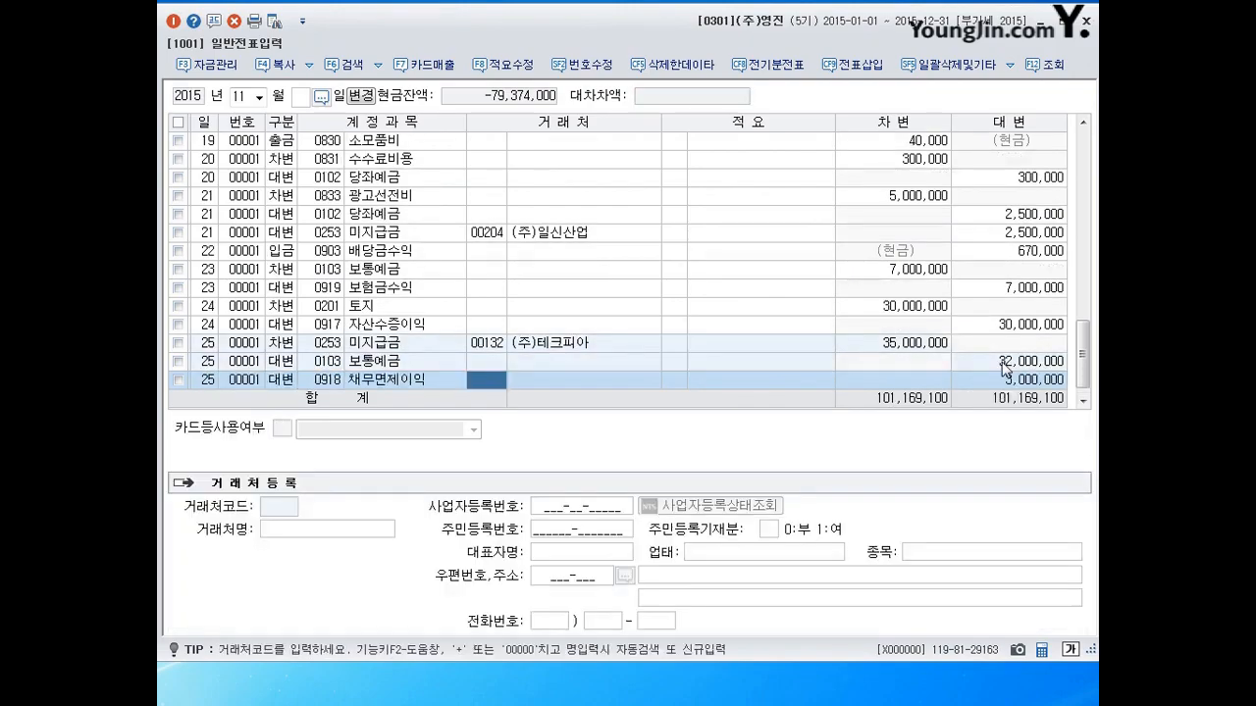
key(Return)
key(Return)
key(Return)
text(26)
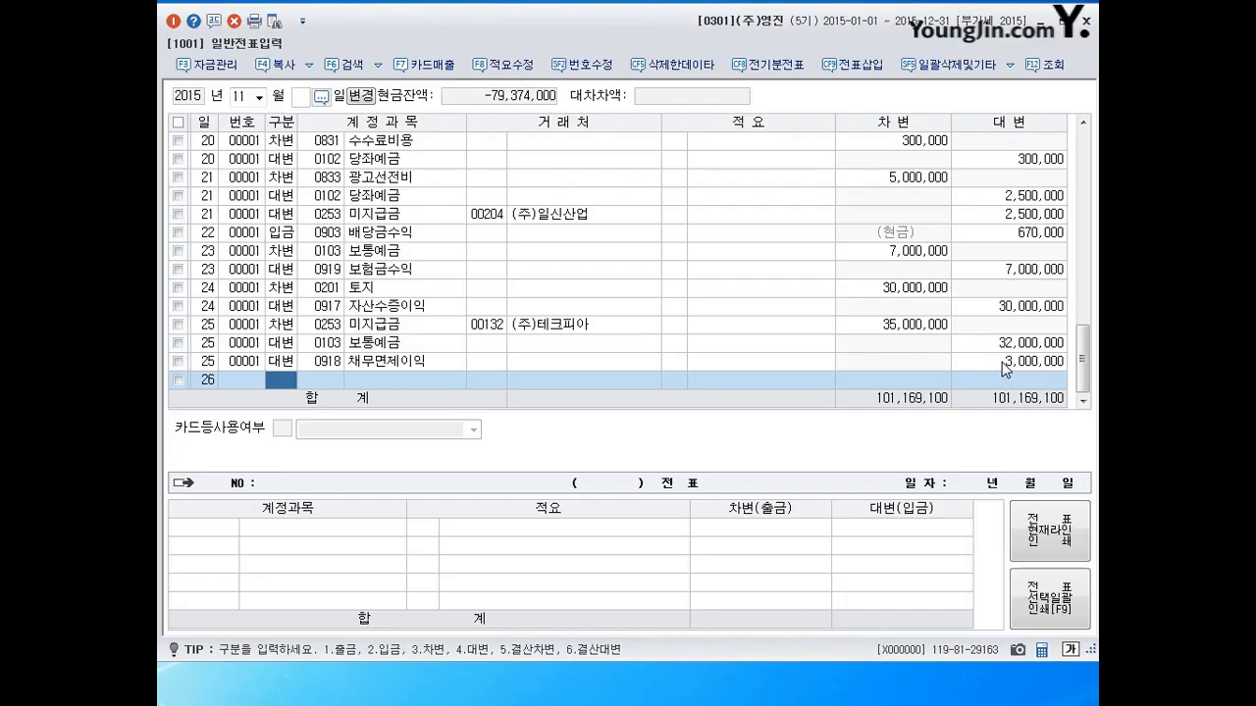
Enter a day-26 출금 line of 3,000,000 to 0953 기부금.
text(1)
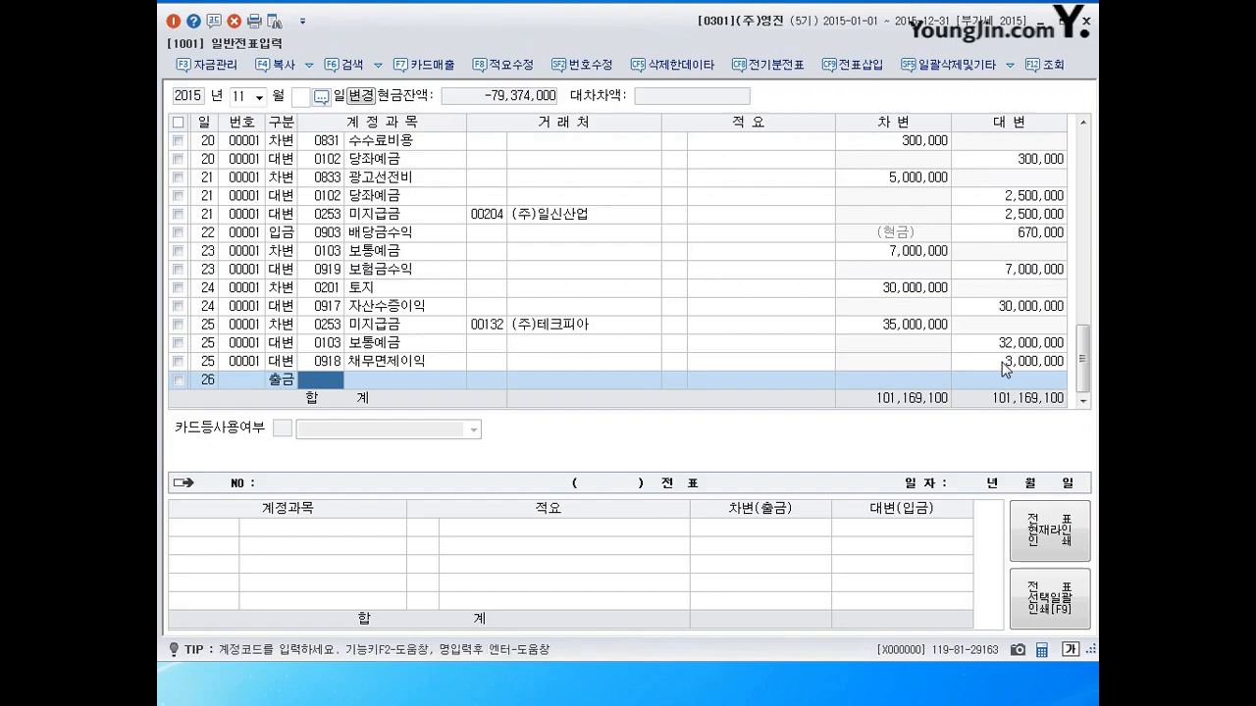
text(953)
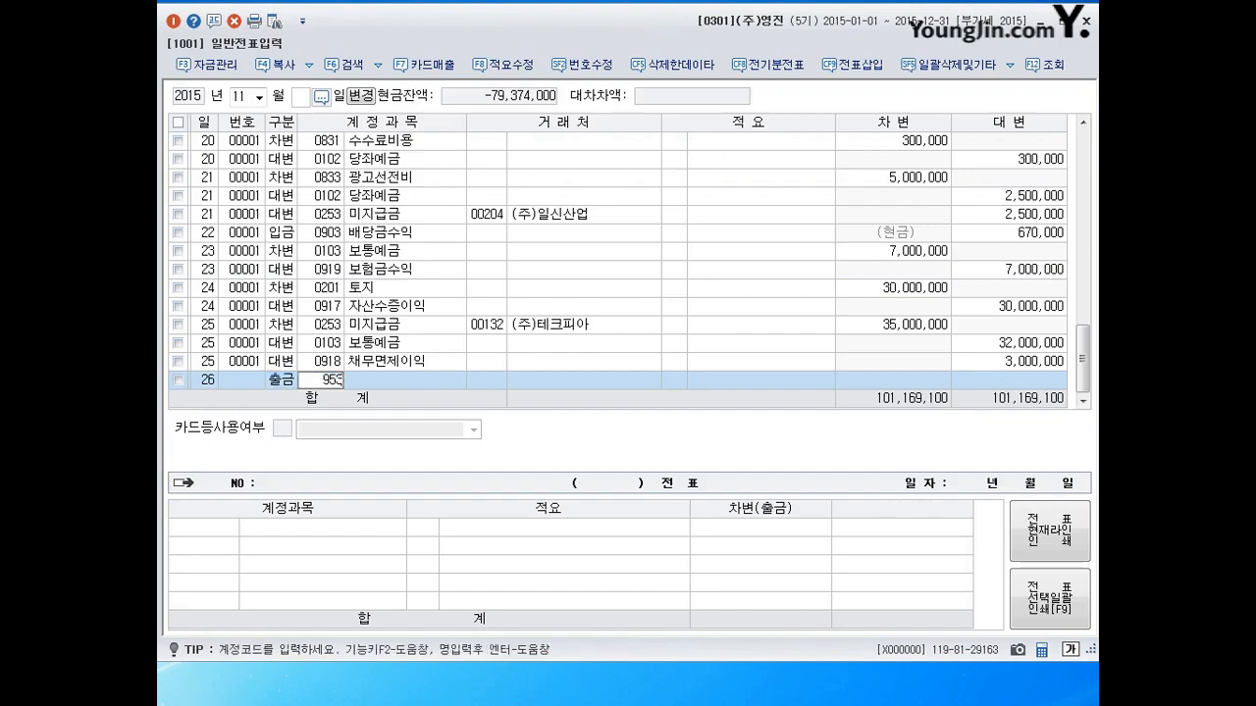
key(Return)
key(Return)
key(Return)
text(3000000)
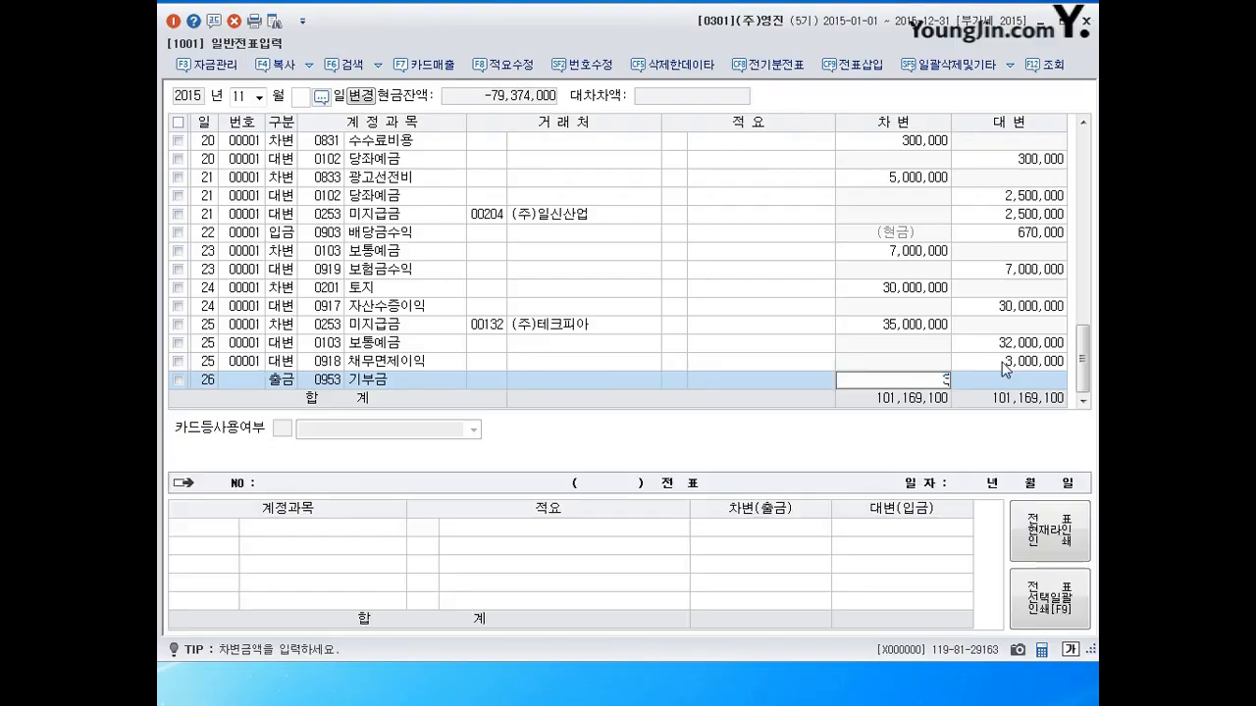
key(Return)
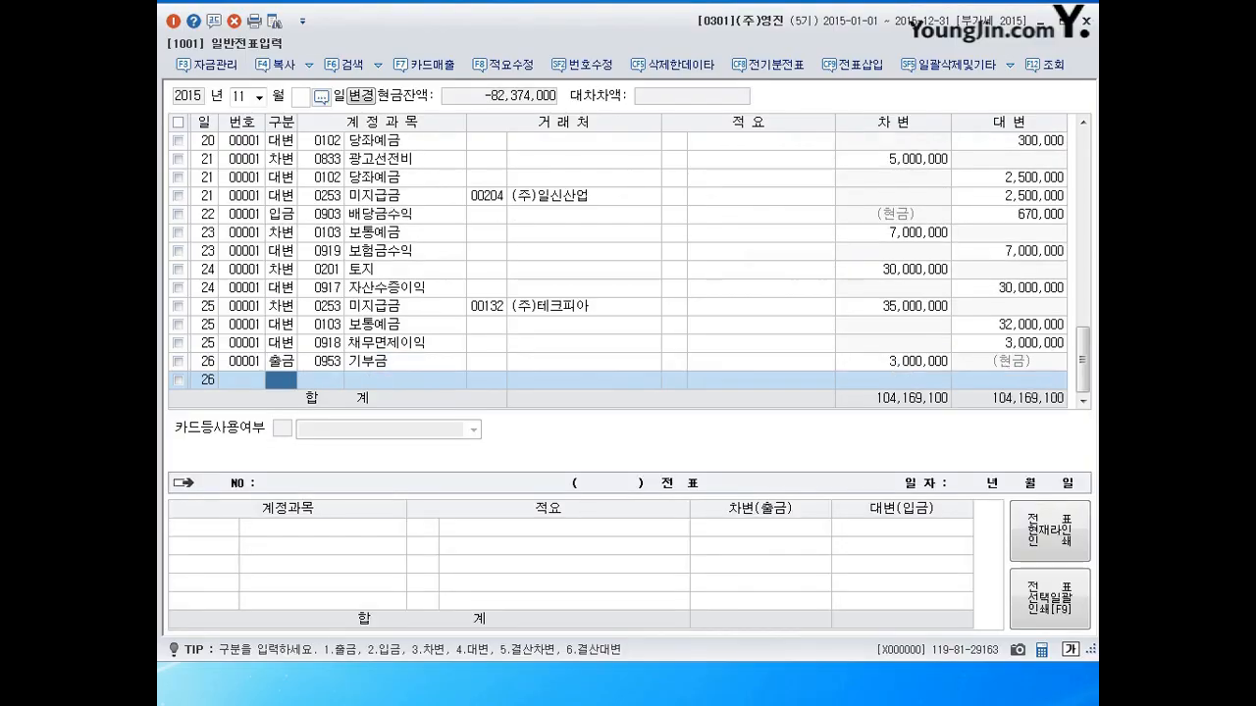